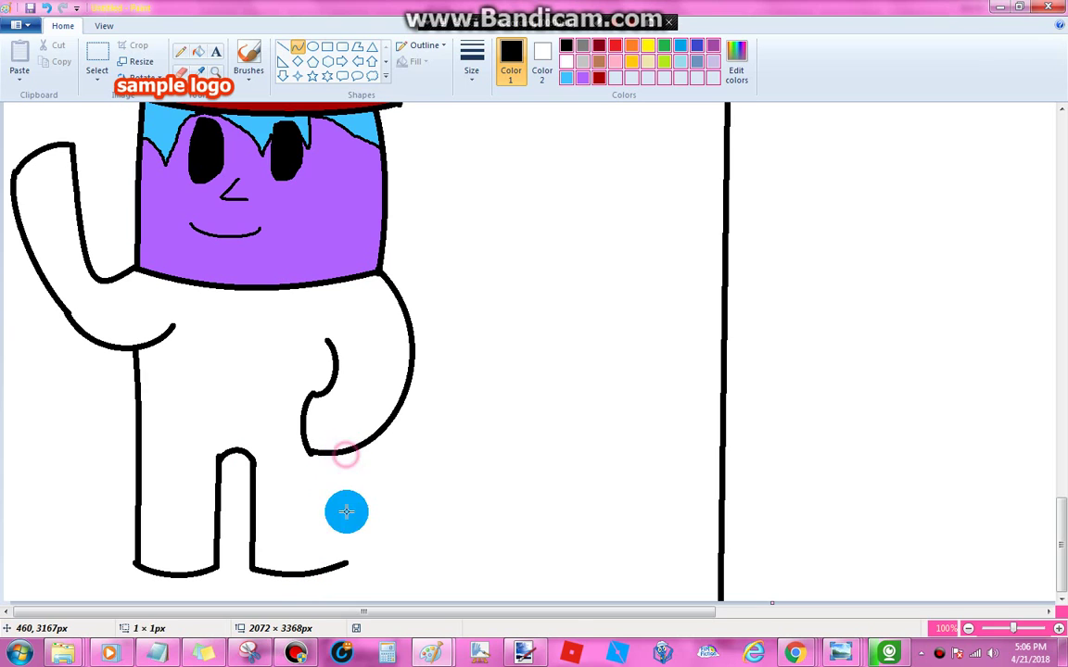
# - Finish the second leg's outer line up to the hand and draw a curved waistline about 222 px wide across the body
pyautogui.click(345, 507)
pyautogui.click(410, 459)
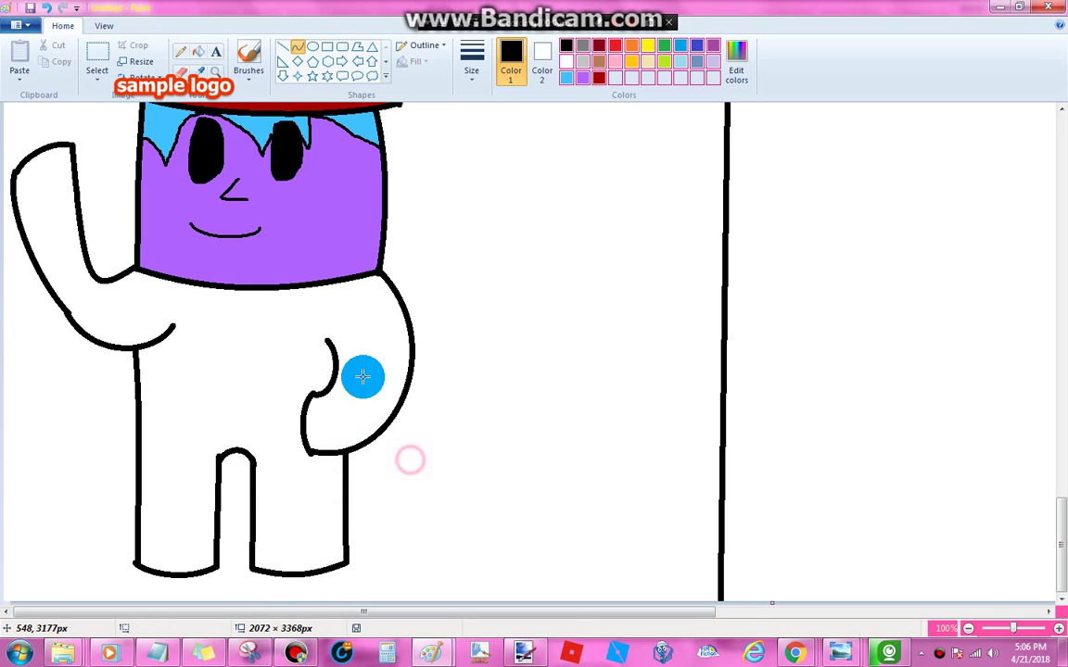
pyautogui.click(228, 239)
pyautogui.scroll(-2, 408, 390)
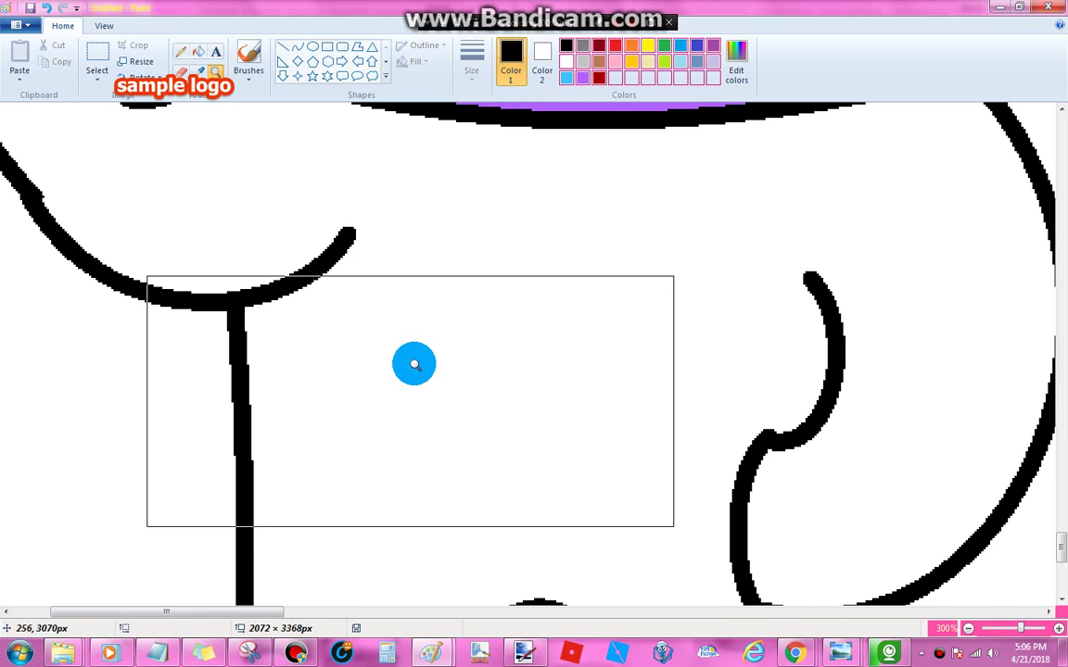
pyautogui.scroll(-2, 358, 250)
pyautogui.click(297, 47)
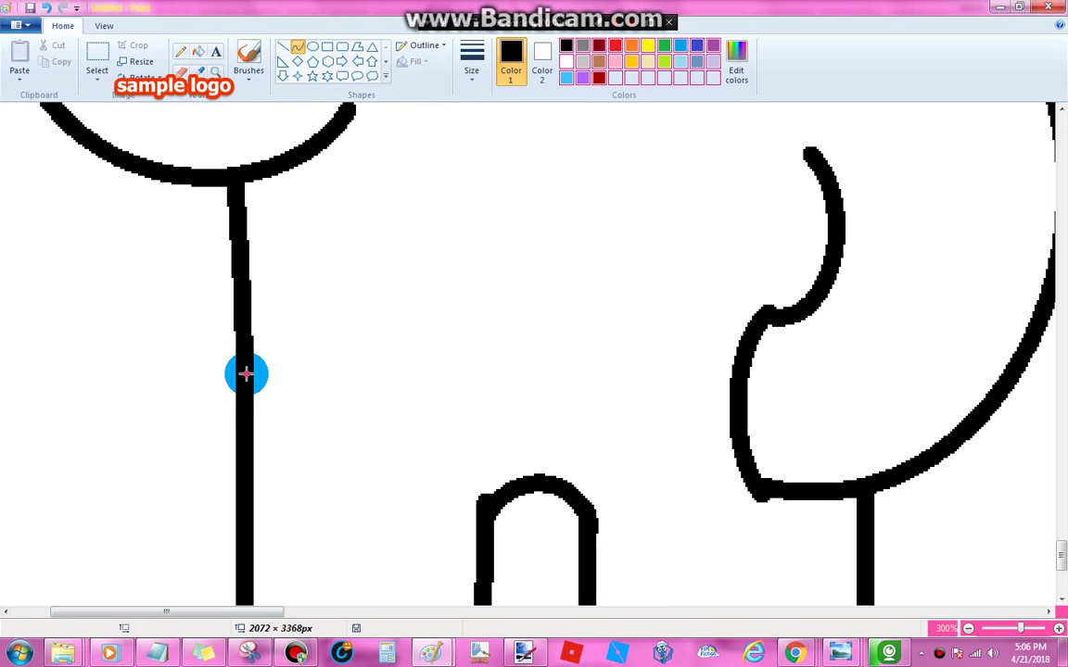
pyautogui.moveTo(246, 373); pyautogui.dragTo(738, 385)
pyautogui.moveTo(492, 366)
pyautogui.mouseDown()
pyautogui.moveTo(529, 410)
pyautogui.moveTo(508, 427)
pyautogui.mouseUp()
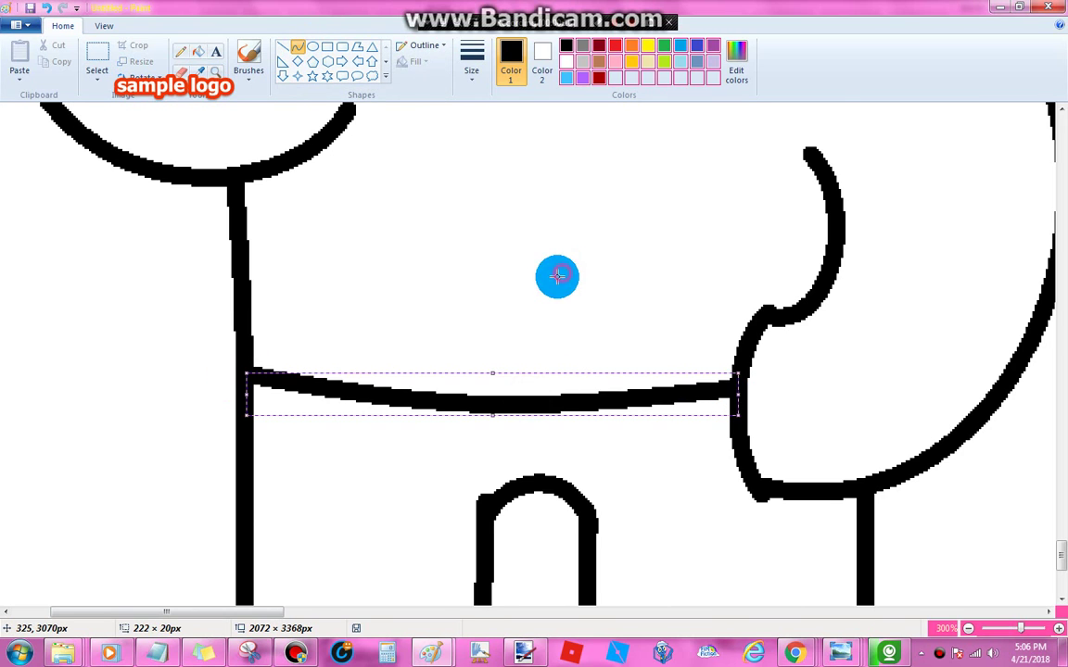
# - Draw a downward-curving line across the lower part of each leg to separate the shoes from the trousers
pyautogui.scroll(-3, 557, 275)
pyautogui.moveTo(245, 402); pyautogui.dragTo(479, 391)
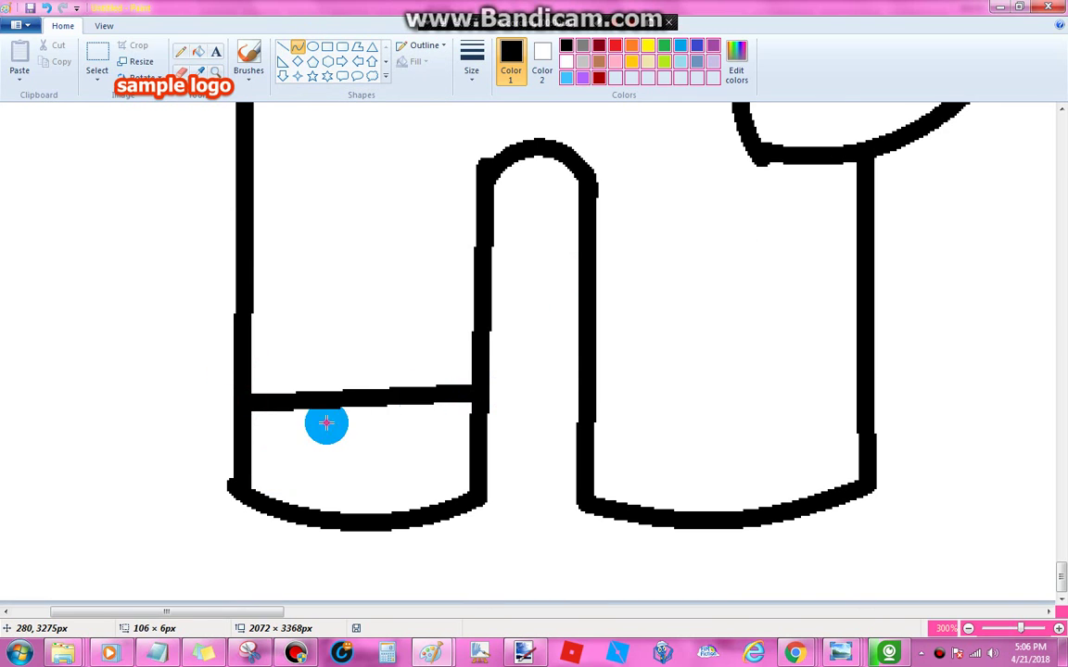
pyautogui.moveTo(326, 423); pyautogui.dragTo(328, 426)
pyautogui.moveTo(585, 402); pyautogui.dragTo(858, 381)
pyautogui.moveTo(659, 406); pyautogui.dragTo(687, 414)
pyautogui.click(689, 307)
# - Mix a very dark gray and fill the trousers with it
pyautogui.scroll(3, 269, 464)
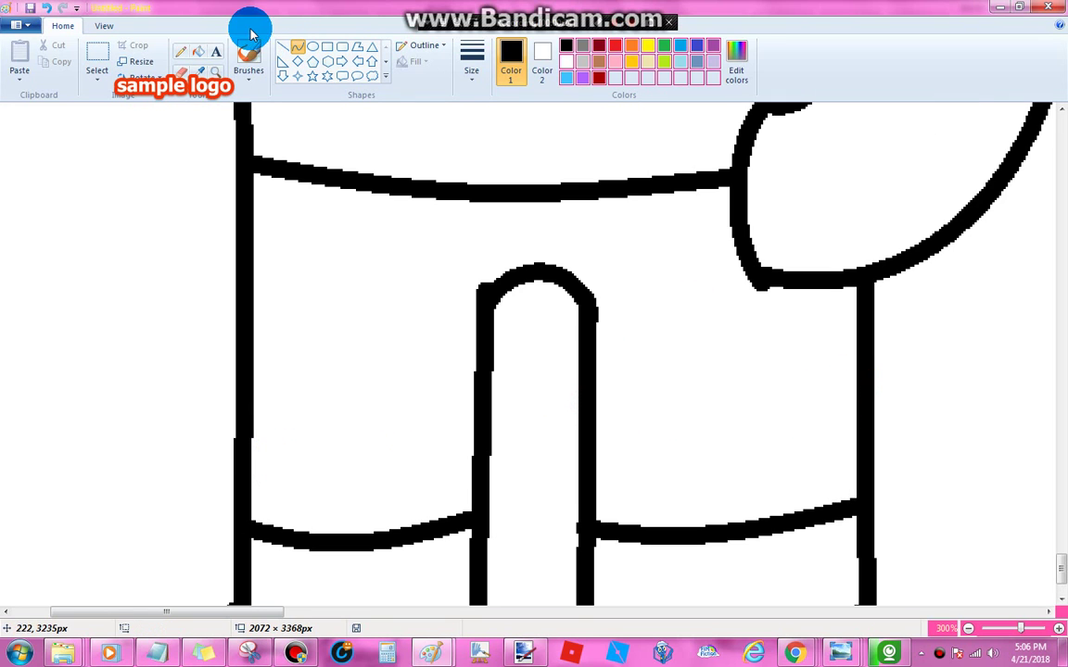
pyautogui.click(199, 51)
pyautogui.click(742, 63)
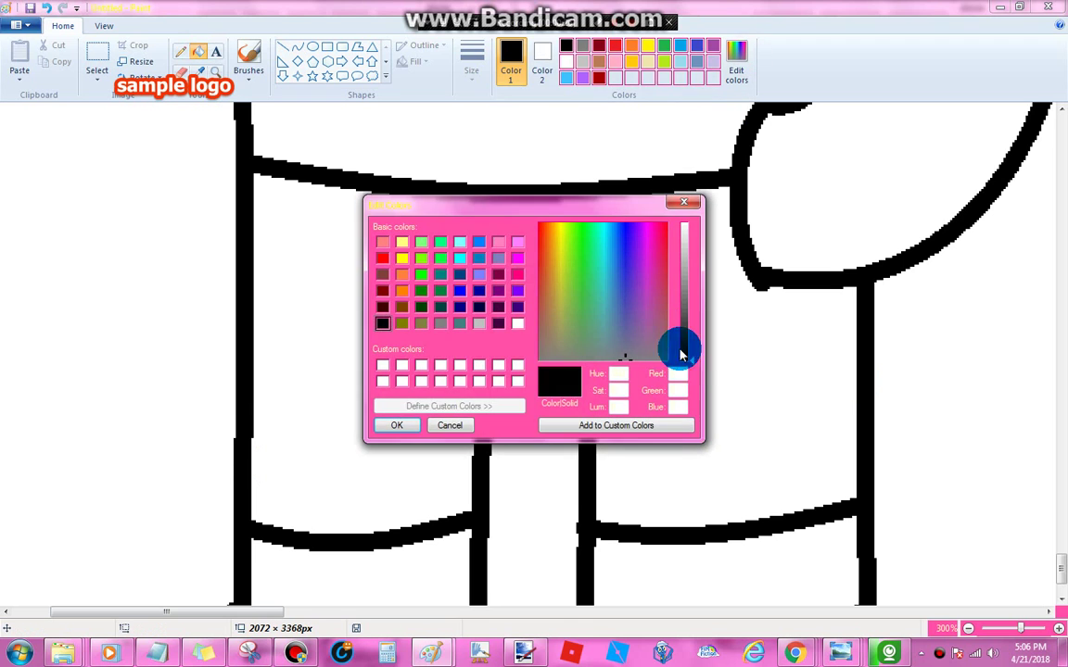
pyautogui.click(439, 424)
pyautogui.click(399, 428)
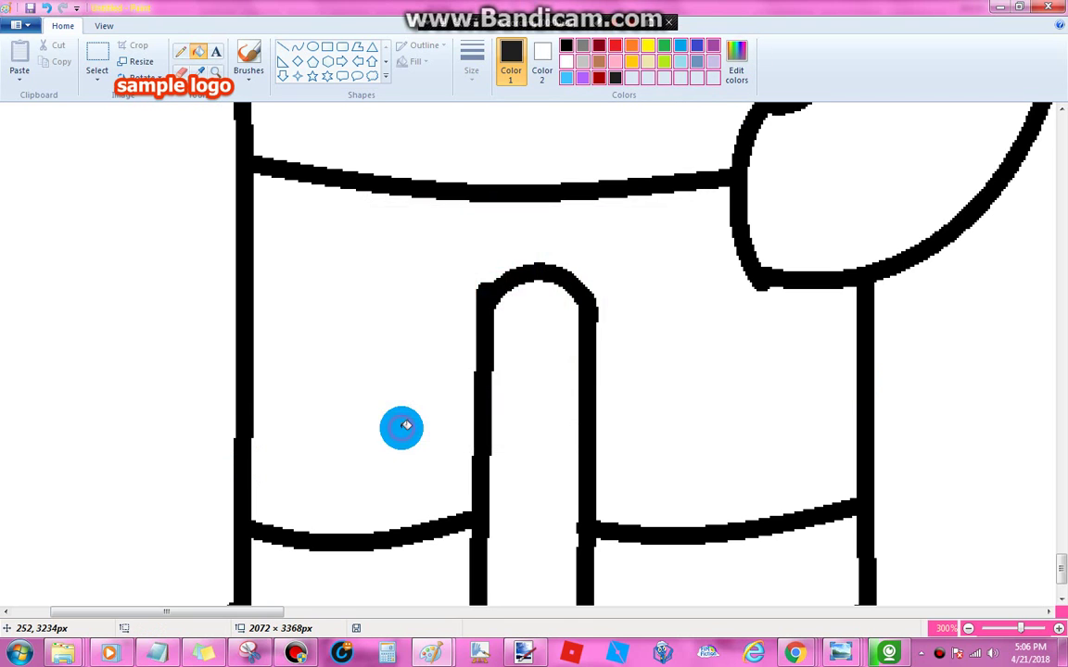
pyautogui.click(405, 425)
# - Mix a light gray and fill both shoes with it
pyautogui.scroll(-2, 563, 310)
pyautogui.scroll(4, 691, 185)
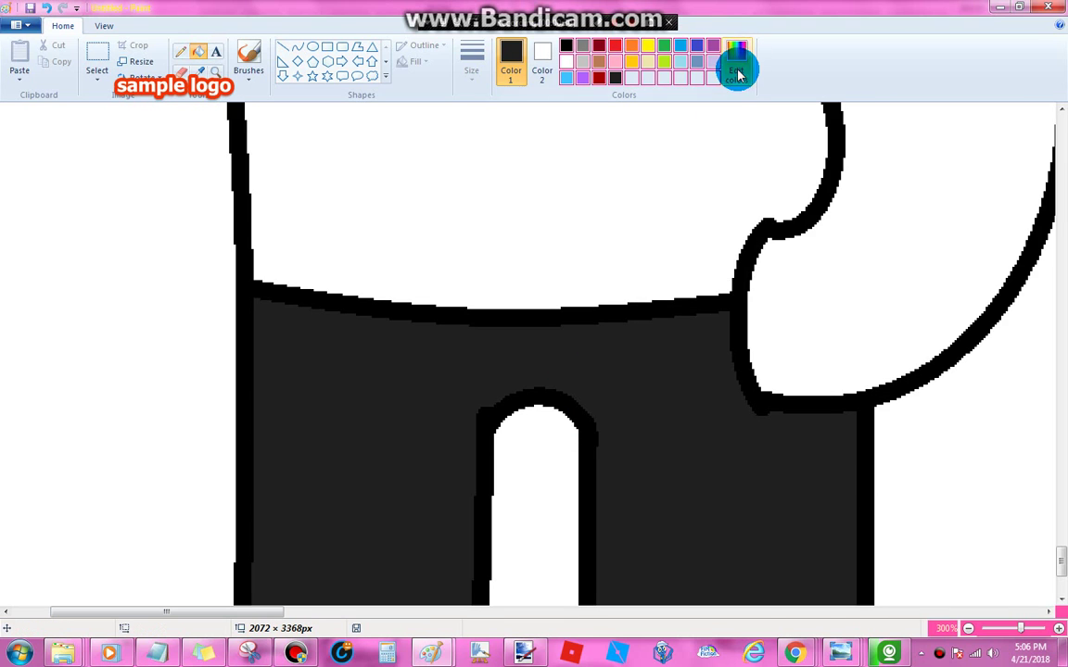
pyautogui.scroll(-3, 755, 157)
pyautogui.click(744, 72)
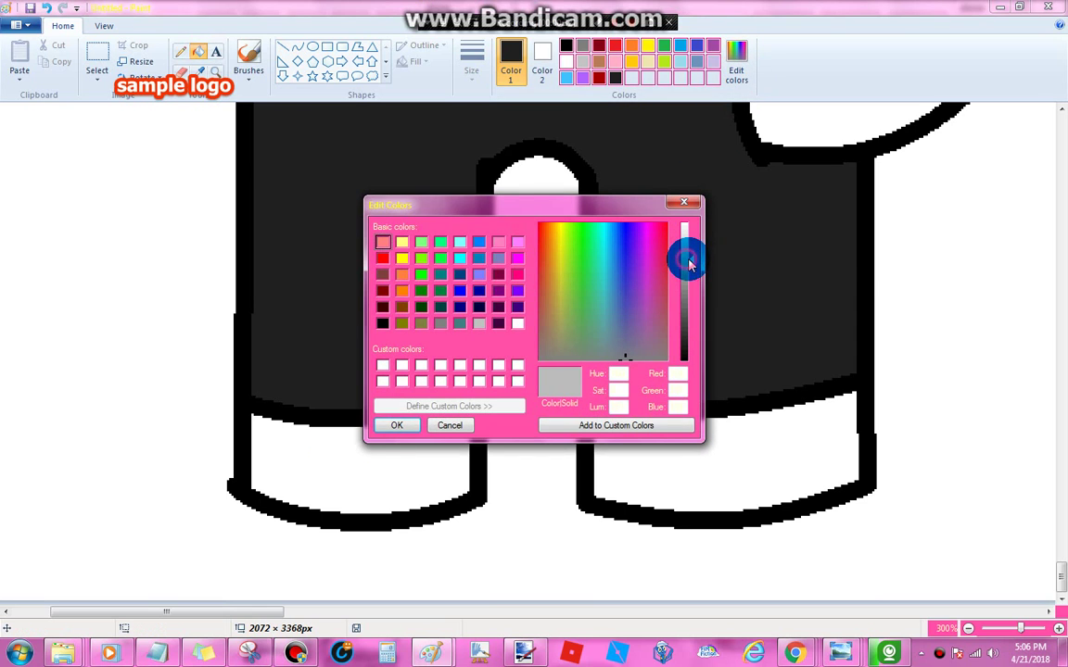
pyautogui.click(685, 239)
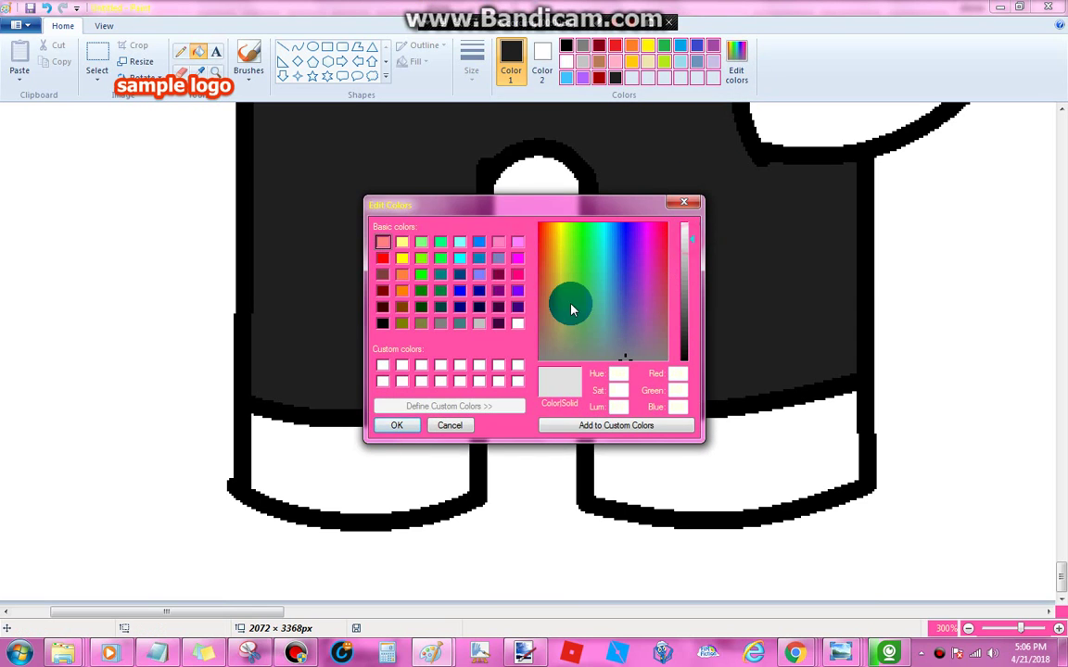
pyautogui.click(389, 425)
pyautogui.click(704, 454)
# - Mix a slightly darkened bright green as a custom colour for the shirt
pyautogui.scroll(9, 704, 453)
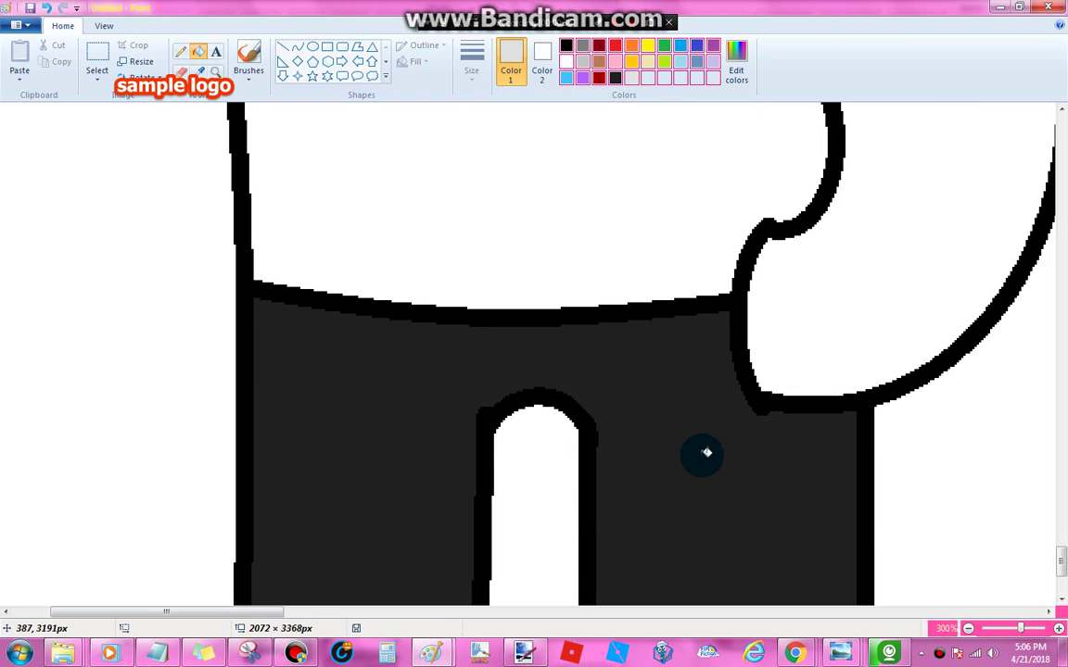
pyautogui.scroll(-10, 706, 452)
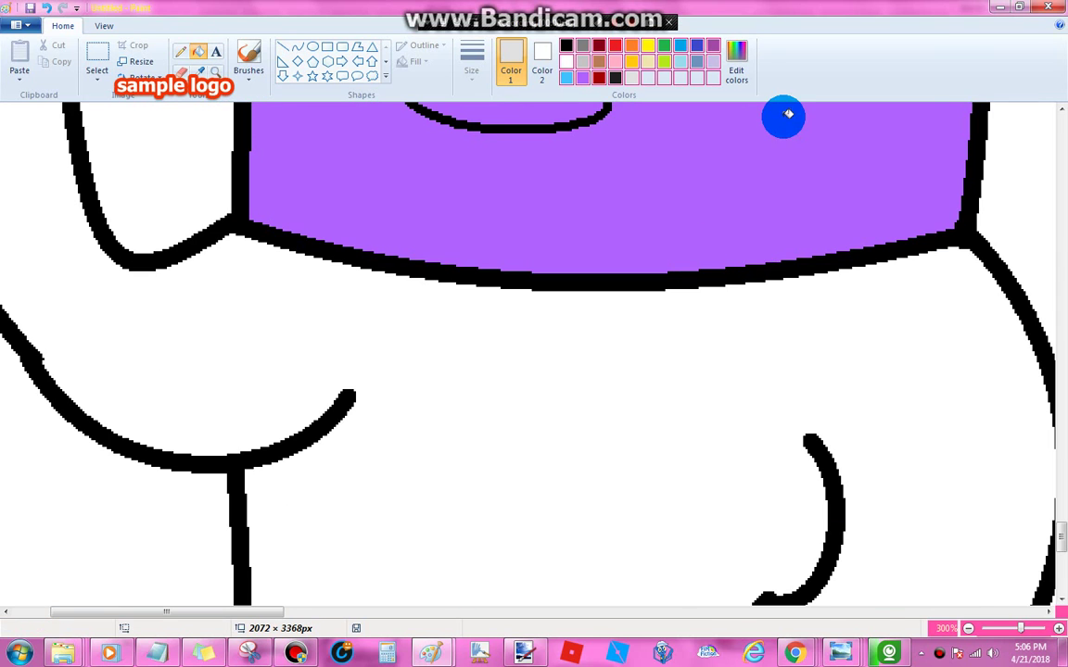
pyautogui.click(738, 67)
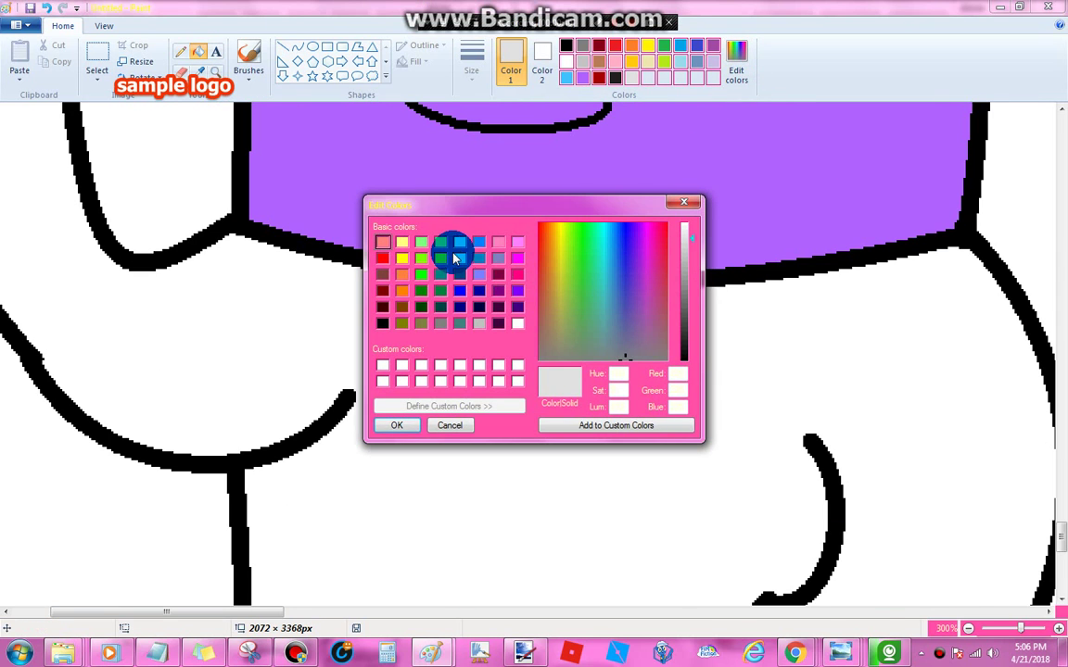
pyautogui.click(421, 277)
pyautogui.click(685, 304)
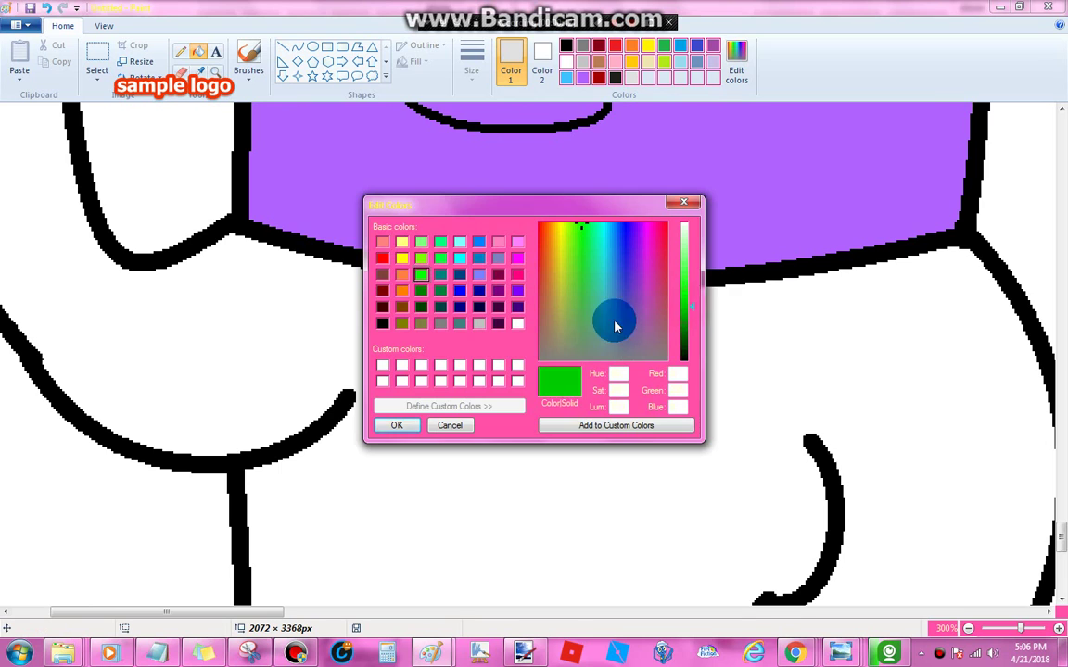
pyautogui.click(394, 426)
pyautogui.click(585, 64)
# - Draw a black sleeve line across the raised arm near the shoulder
pyautogui.click(566, 48)
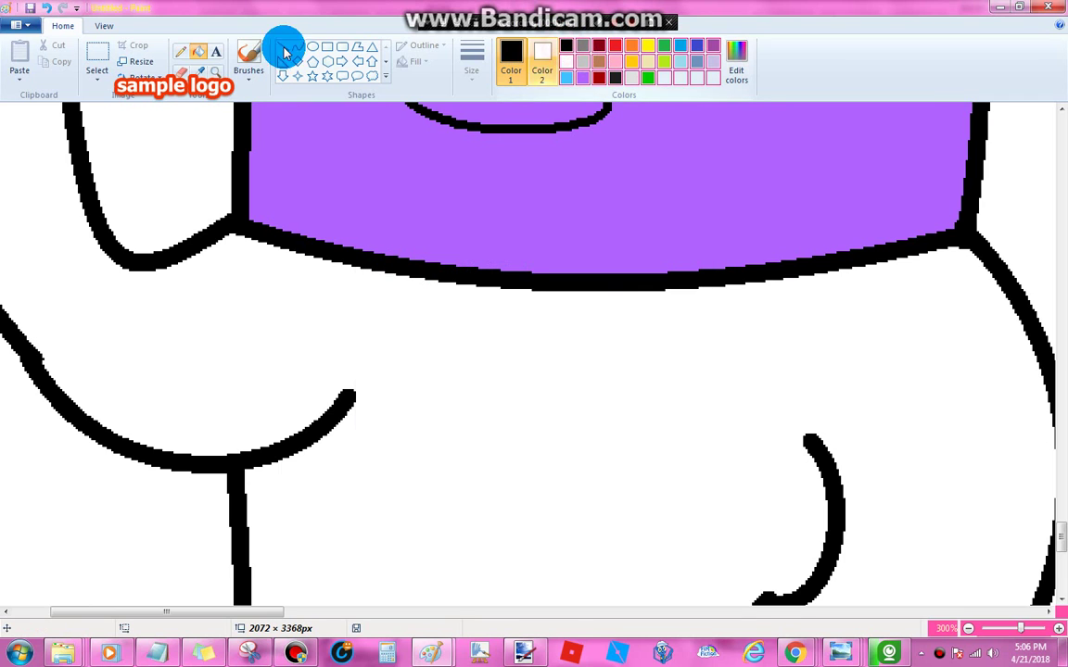
pyautogui.click(295, 48)
pyautogui.moveTo(169, 242); pyautogui.dragTo(171, 390)
pyautogui.moveTo(182, 461); pyautogui.dragTo(196, 457)
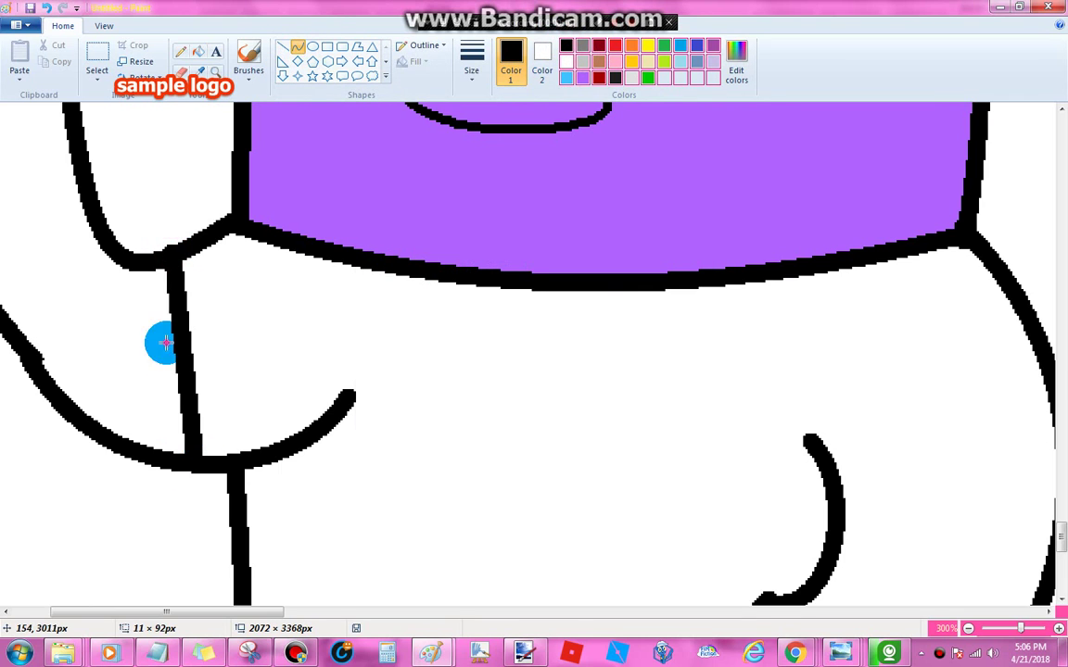
pyautogui.doubleClick(171, 344)
# - Draw a curved black sleeve line about 103 px wide across the bent arm
pyautogui.moveTo(242, 615); pyautogui.dragTo(329, 607)
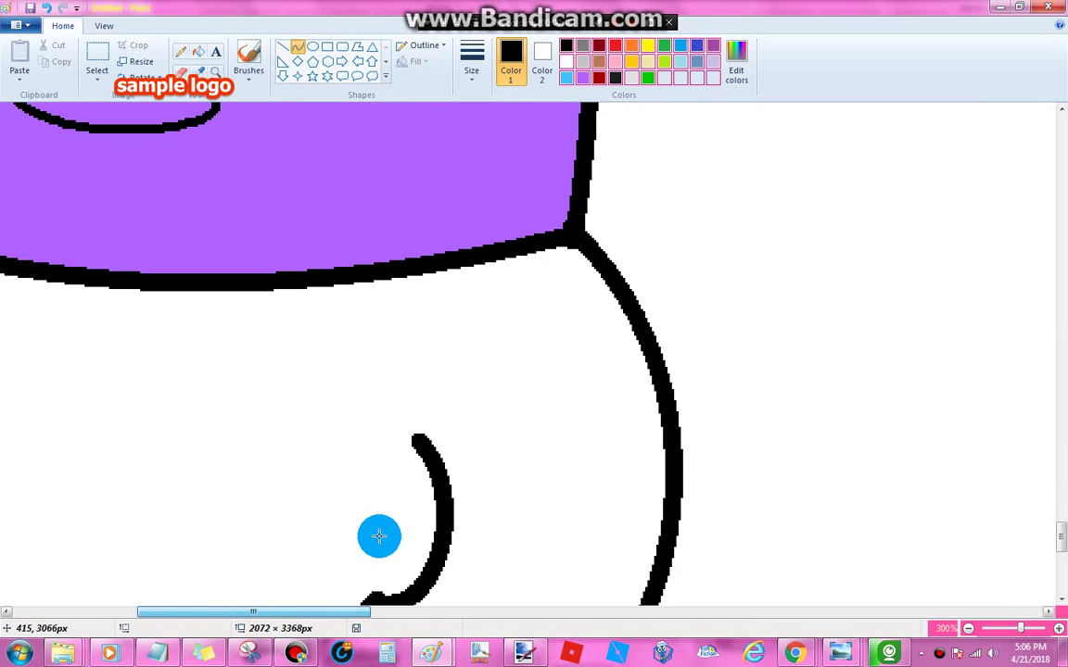
pyautogui.scroll(-1, 380, 533)
pyautogui.moveTo(454, 381); pyautogui.dragTo(685, 361)
pyautogui.click(568, 379)
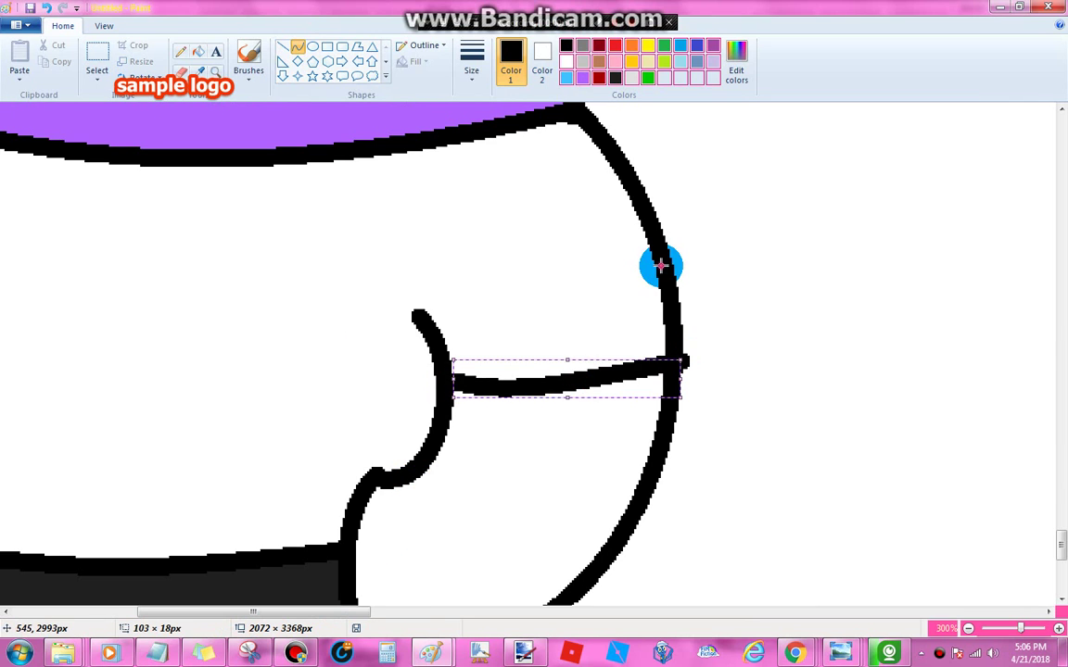
pyautogui.click(707, 229)
# - Fill the shirt and sleeves with the custom green and erase the line stub sticking out past the bent arm
pyautogui.click(648, 74)
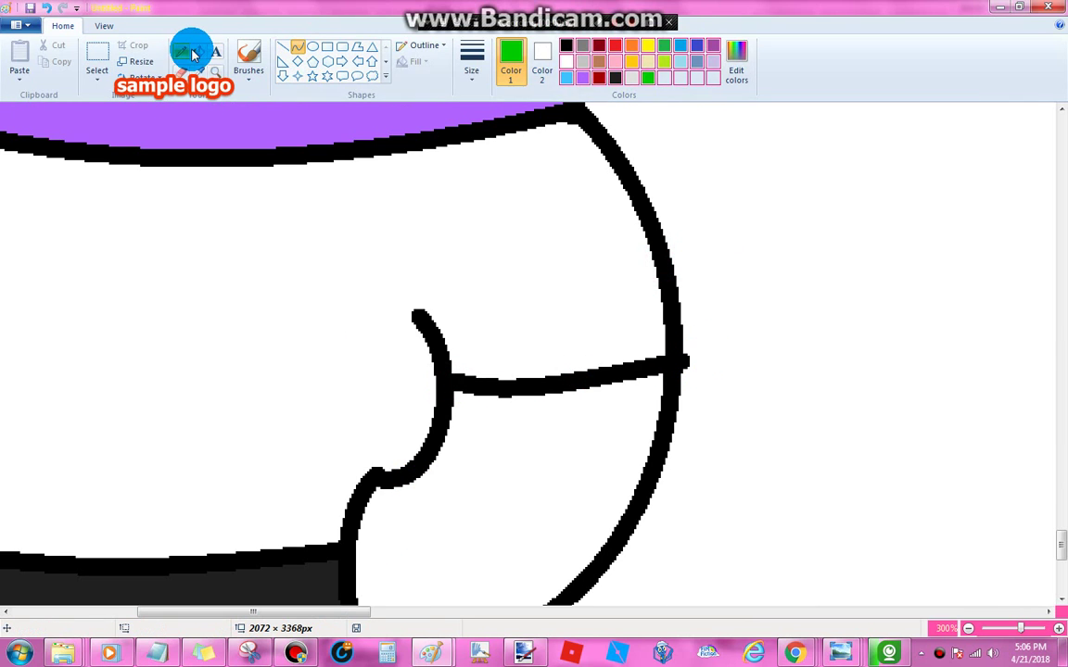
pyautogui.click(219, 267)
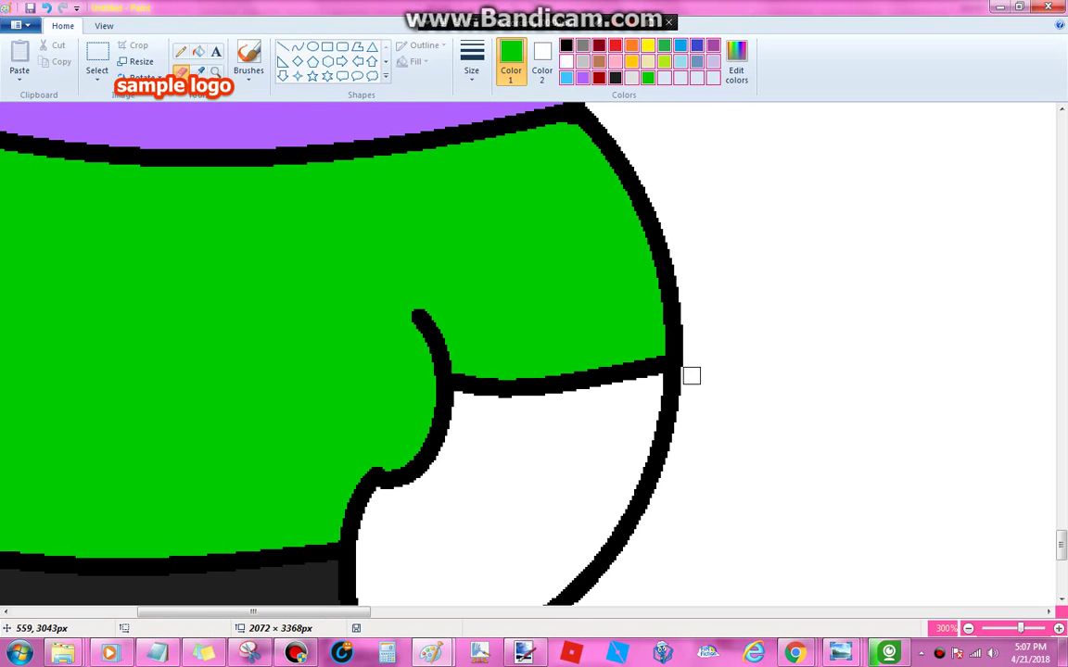
# - Draw a slightly sagging black line across the shirt from side to side as the upper edge of a stripe
pyautogui.click(205, 44)
pyautogui.rightClick(323, 200)
pyautogui.rightClick(339, 231)
pyautogui.rightClick(343, 239)
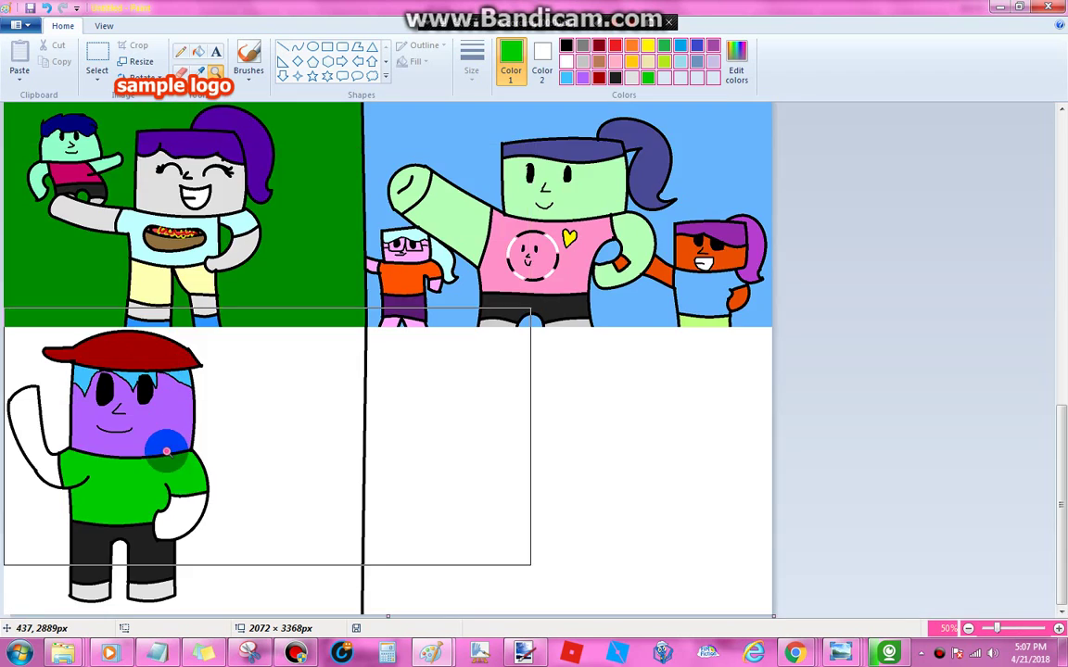
pyautogui.click(166, 448)
pyautogui.click(243, 365)
pyautogui.click(267, 328)
pyautogui.click(441, 231)
pyautogui.click(541, 194)
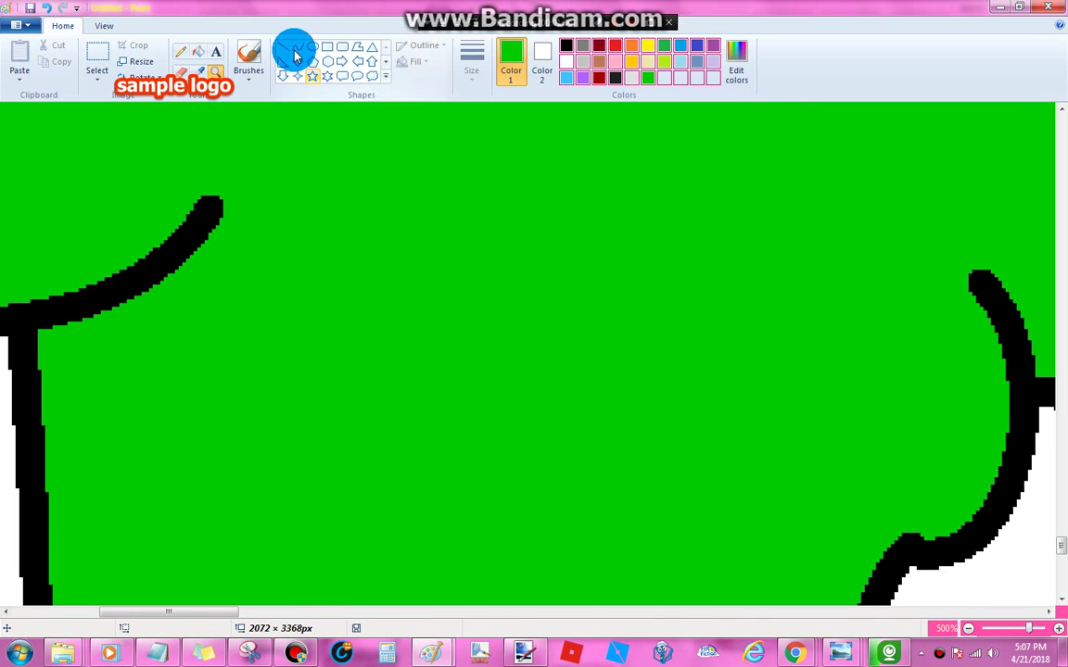
pyautogui.click(299, 46)
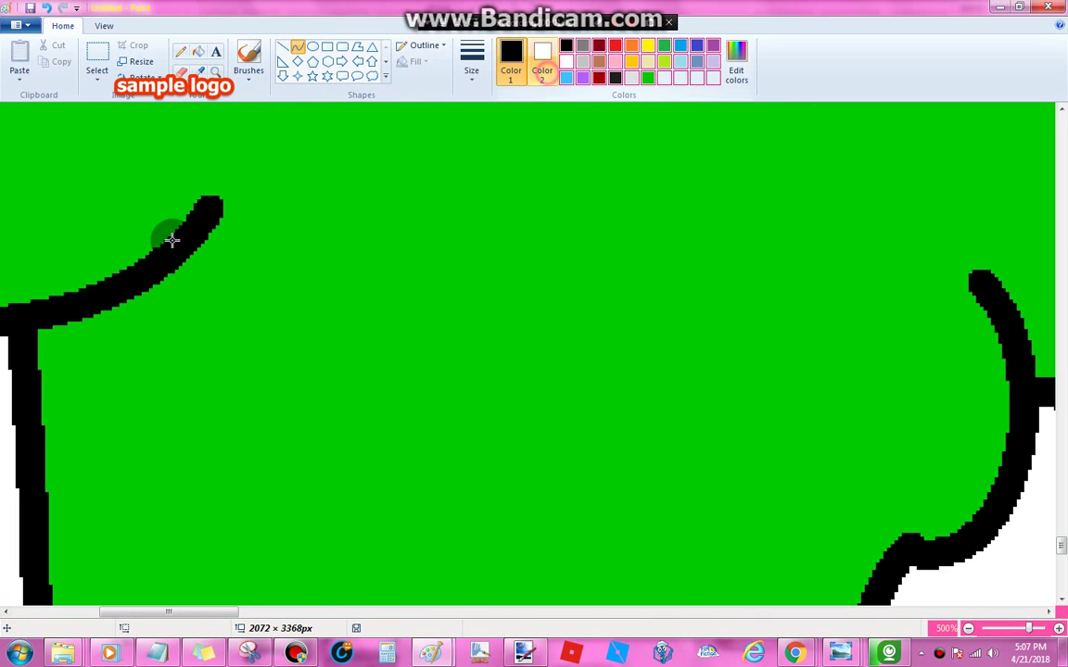
pyautogui.moveTo(42, 385); pyautogui.dragTo(1003, 396)
pyautogui.moveTo(715, 403)
pyautogui.mouseDown()
pyautogui.moveTo(520, 419)
pyautogui.moveTo(576, 420)
pyautogui.mouseUp()
# - Draw the stripe's lower curved edge across the shirt and close its end along the bent arm with a short curve
pyautogui.scroll(-3, 161, 293)
pyautogui.moveTo(47, 378); pyautogui.dragTo(934, 410)
pyautogui.moveTo(534, 415); pyautogui.dragTo(657, 429)
pyautogui.click(657, 429)
pyautogui.click(691, 315)
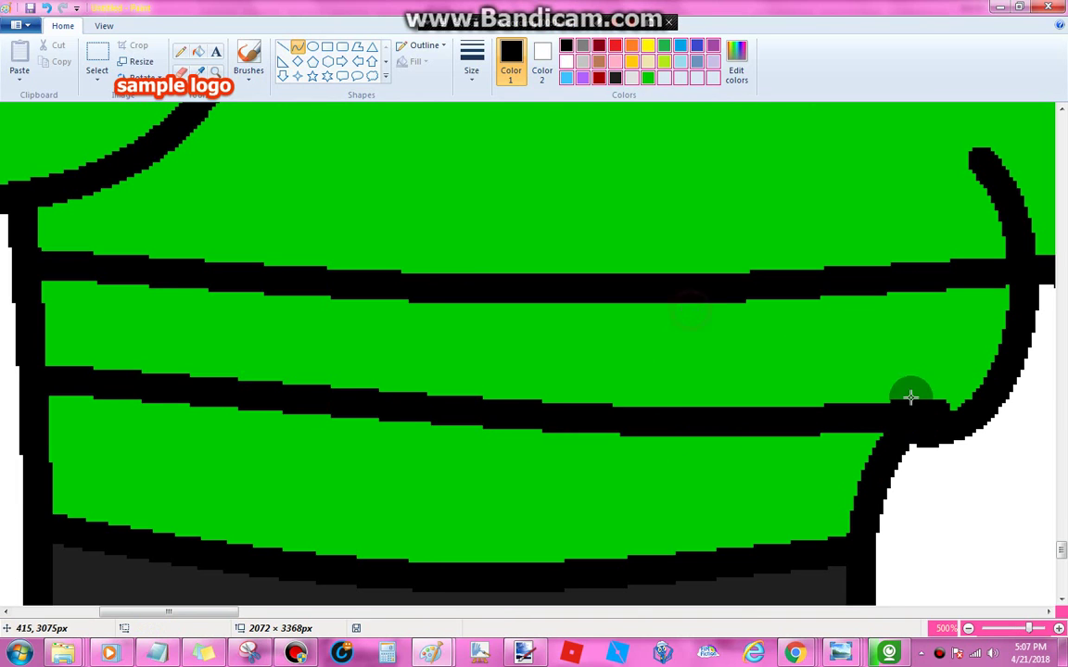
pyautogui.moveTo(933, 409); pyautogui.dragTo(1008, 281)
pyautogui.moveTo(995, 357); pyautogui.dragTo(986, 403)
pyautogui.click(986, 403)
pyautogui.click(708, 249)
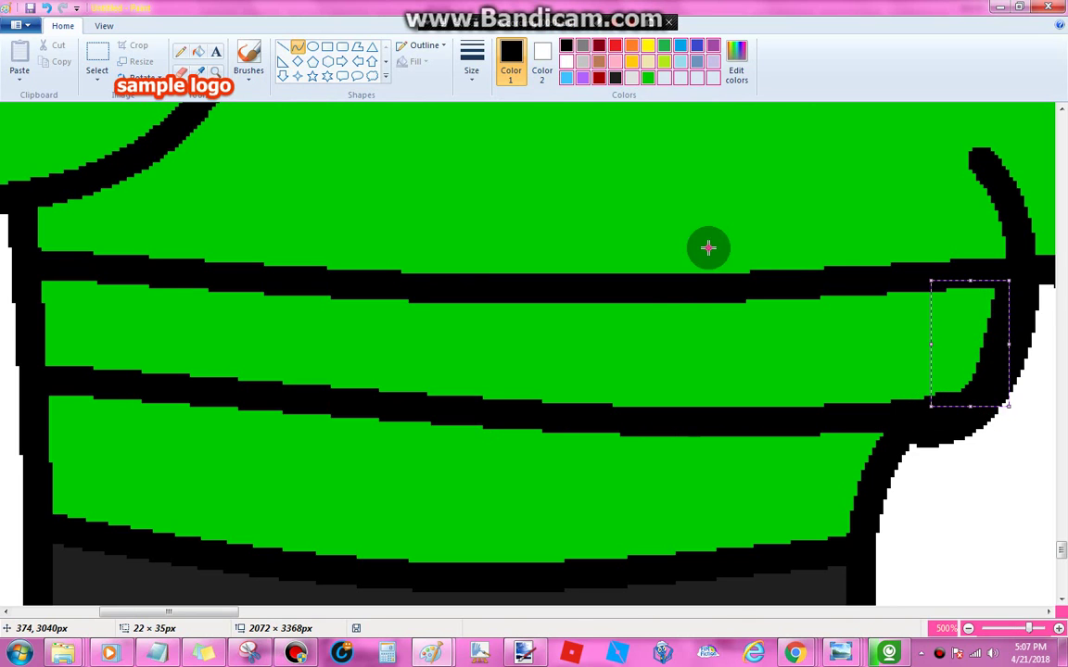
# - Mix a pale blue and fill the shirt stripe with it
pyautogui.click(200, 50)
pyautogui.click(742, 60)
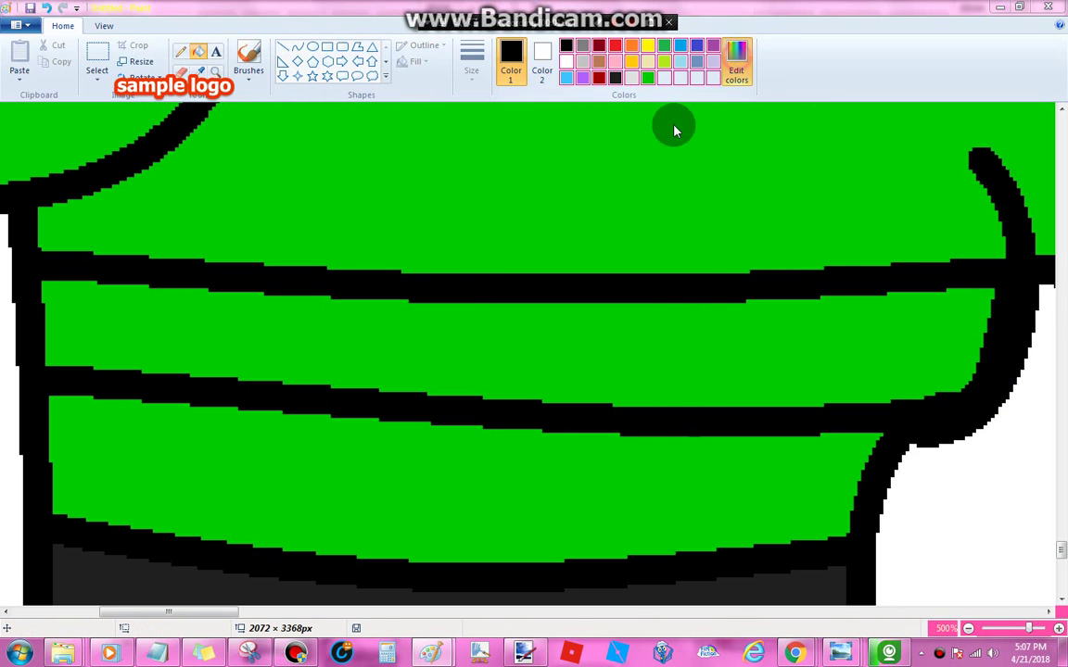
pyautogui.click(429, 255)
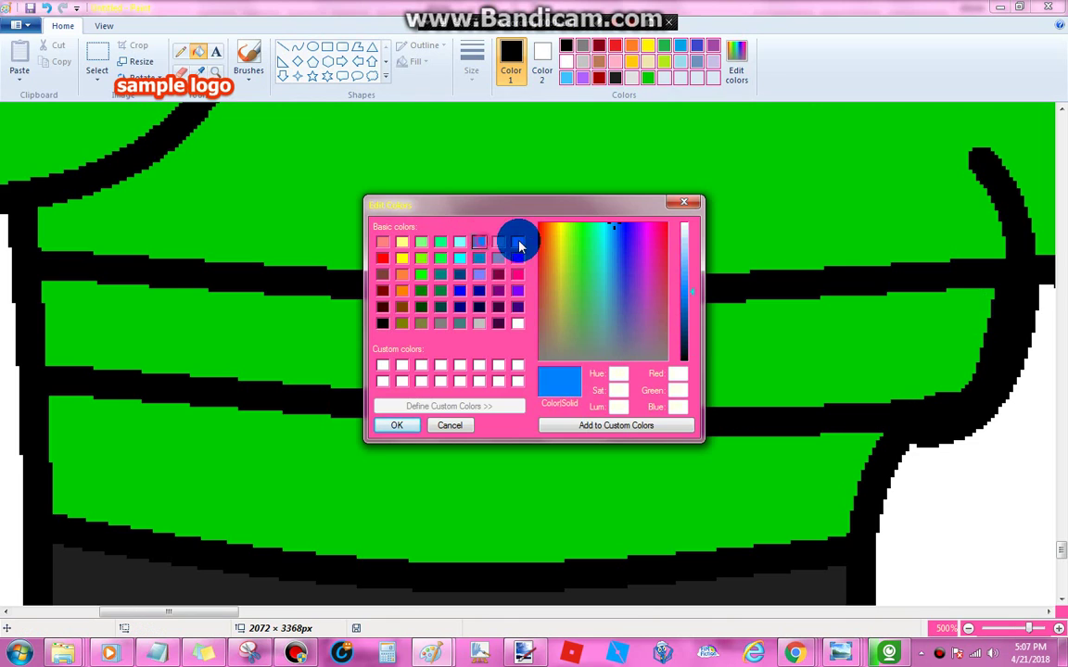
pyautogui.click(395, 423)
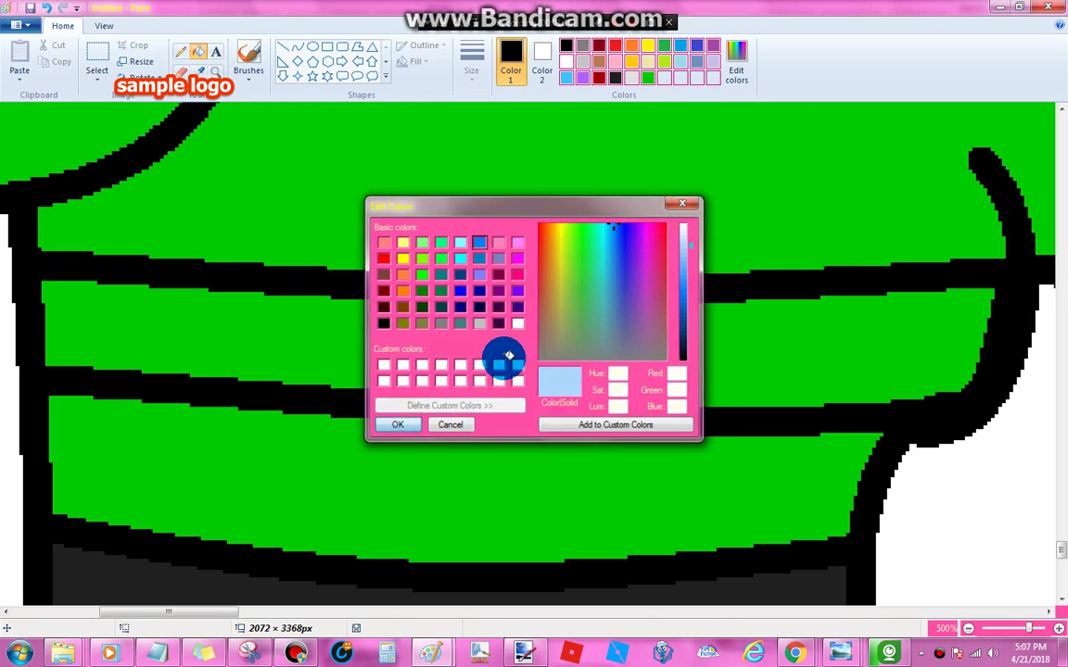
pyautogui.click(503, 358)
pyautogui.click(566, 62)
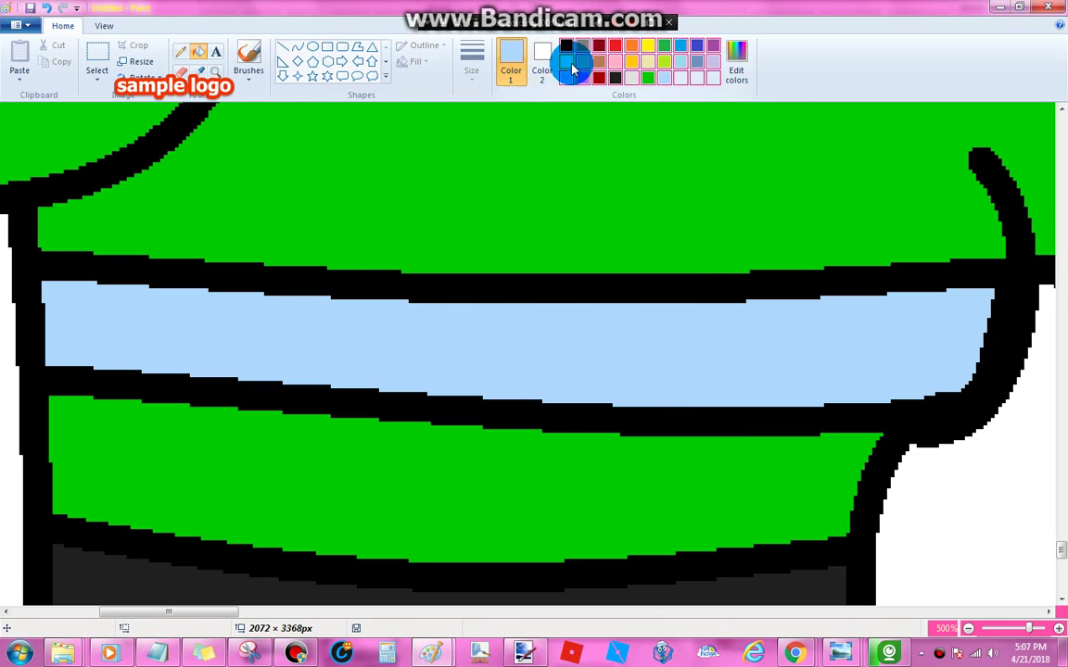
# - Pick up the face's purple and fill the raised arm and the bent arm with it
pyautogui.click(221, 70)
pyautogui.rightClick(314, 173)
pyautogui.rightClick(315, 173)
pyautogui.rightClick(314, 173)
pyautogui.rightClick(315, 173)
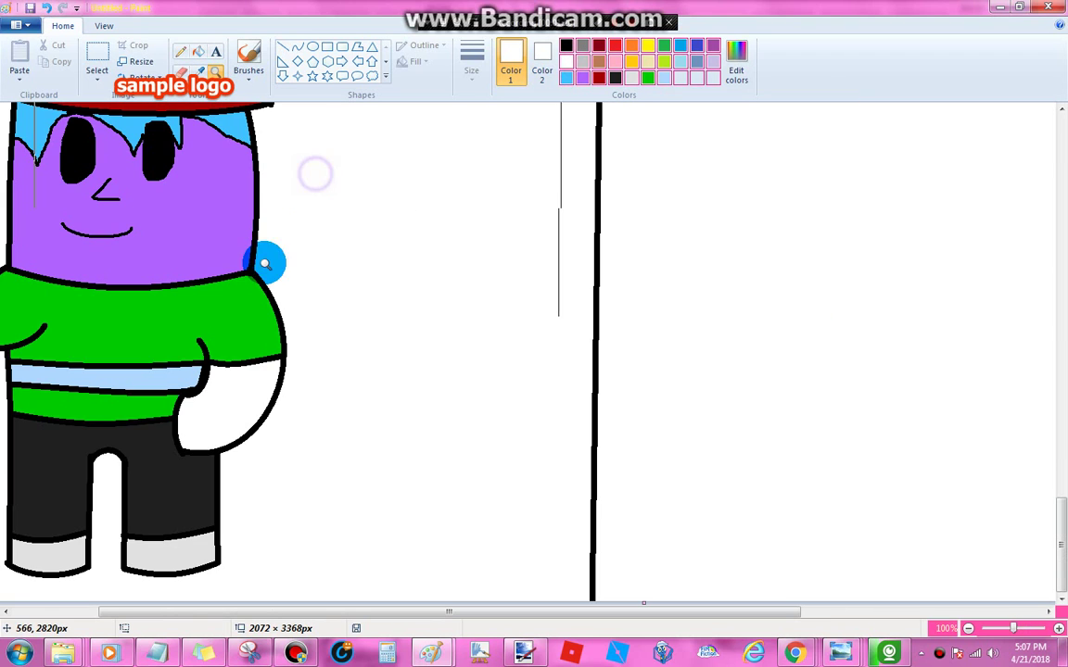
pyautogui.click(137, 342)
pyautogui.scroll(5, 250, 375)
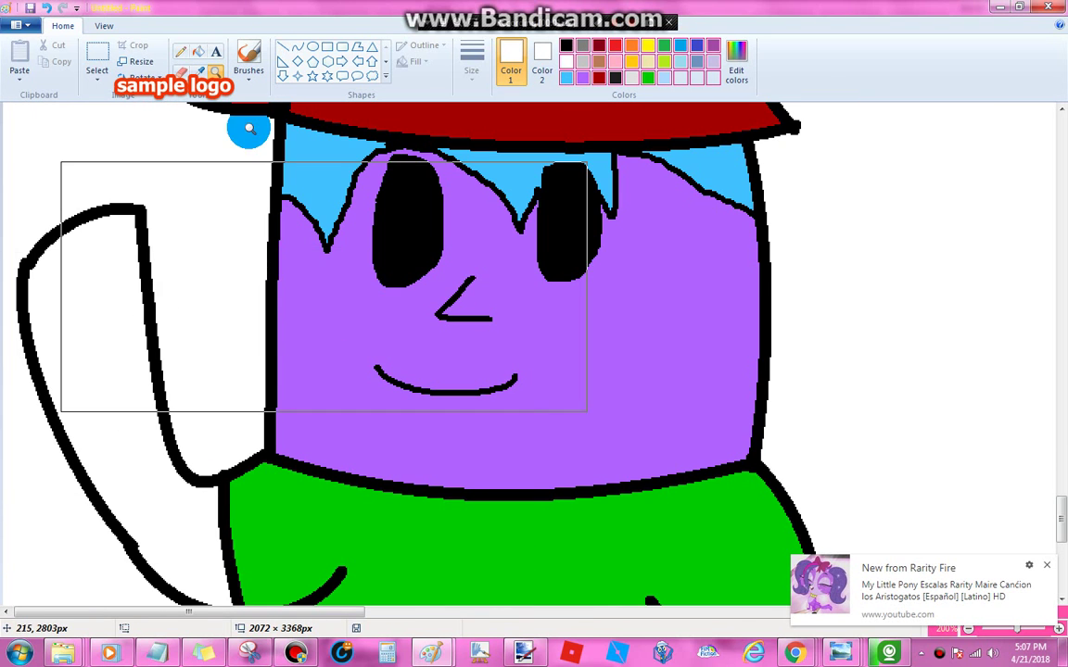
pyautogui.click(198, 71)
pyautogui.click(349, 300)
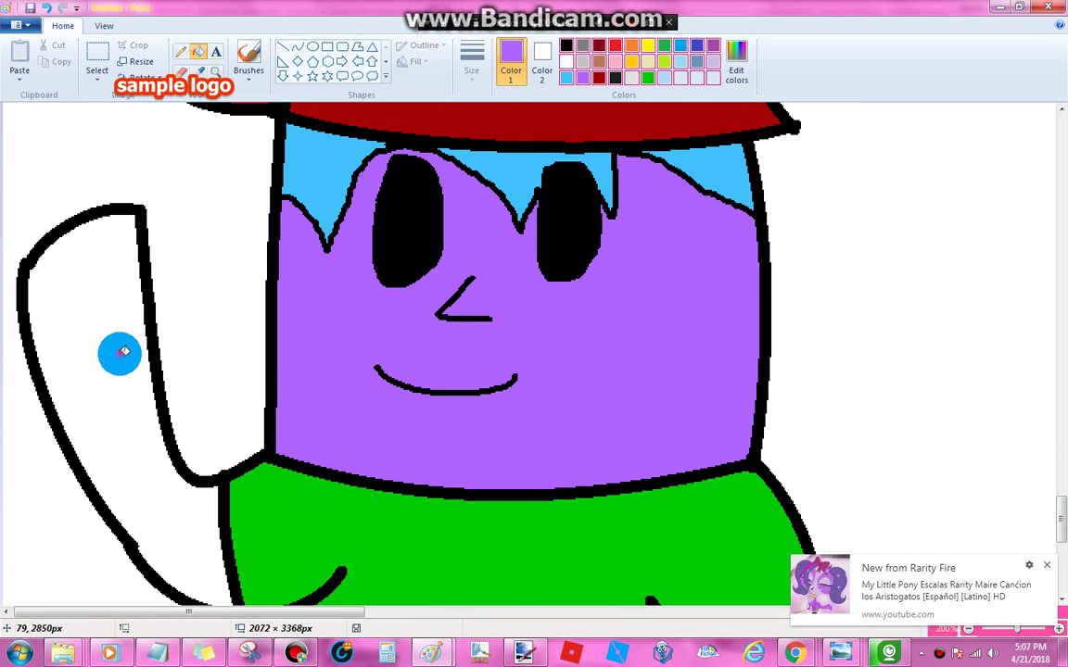
pyautogui.scroll(-5, 443, 306)
pyautogui.click(685, 459)
# - Dock the drawing window to half the screen and switch to the YouTube page in the browser beside it
pyautogui.moveTo(389, 5)
pyautogui.mouseDown()
pyautogui.moveTo(1, 94)
pyautogui.moveTo(1, 103)
pyautogui.mouseUp()
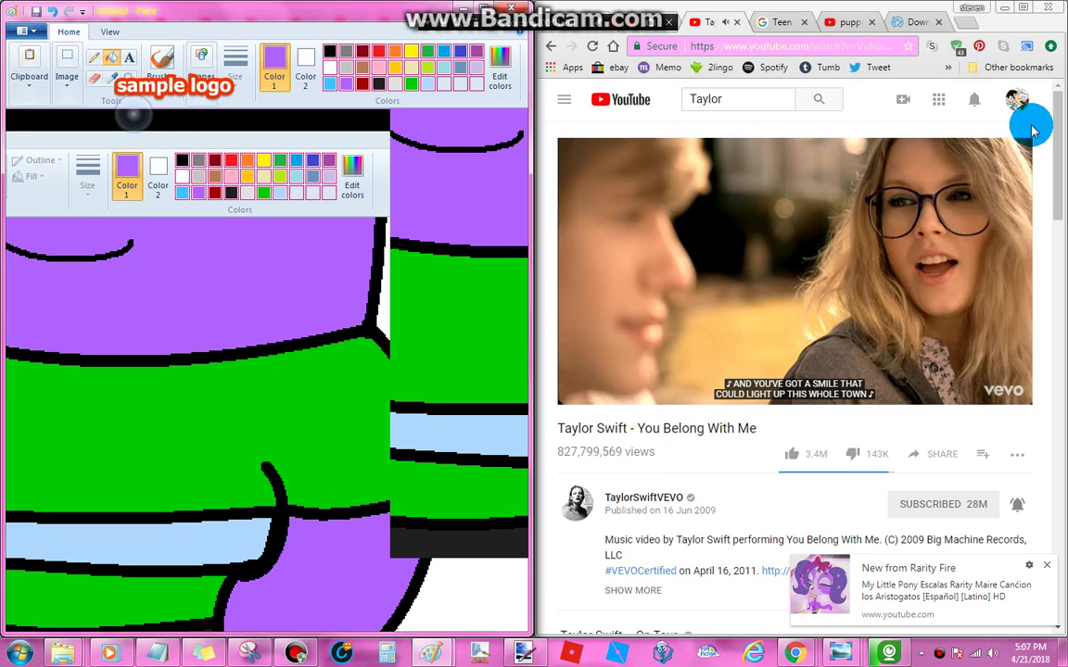
pyautogui.click(976, 99)
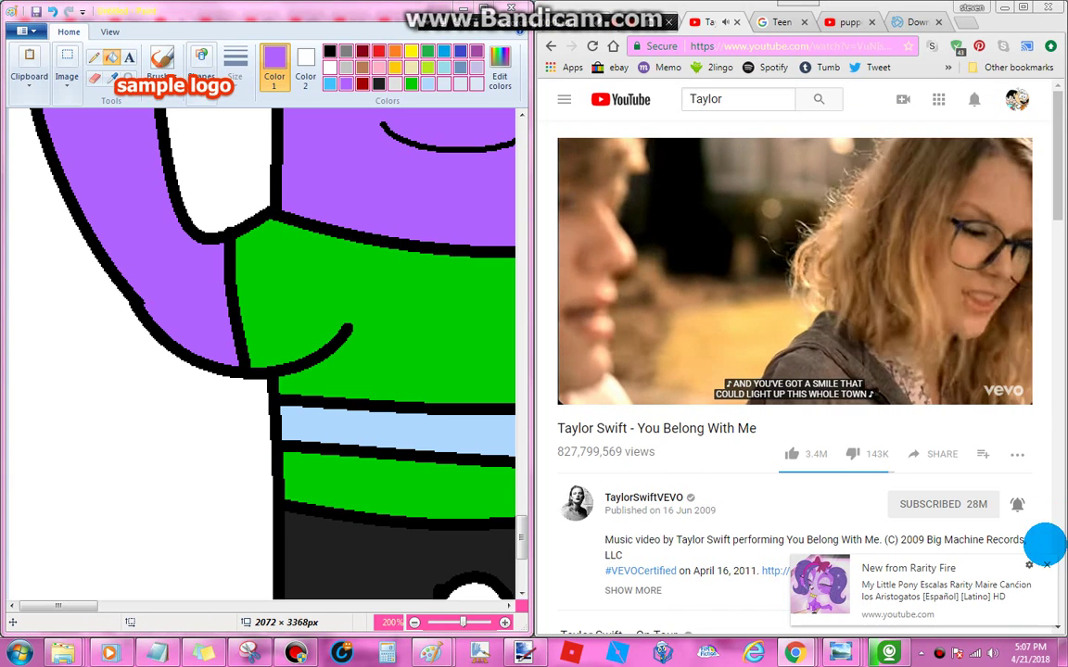
# - Dismiss the new-upload pop-up on YouTube and maximize the drawing window
pyautogui.click(1044, 567)
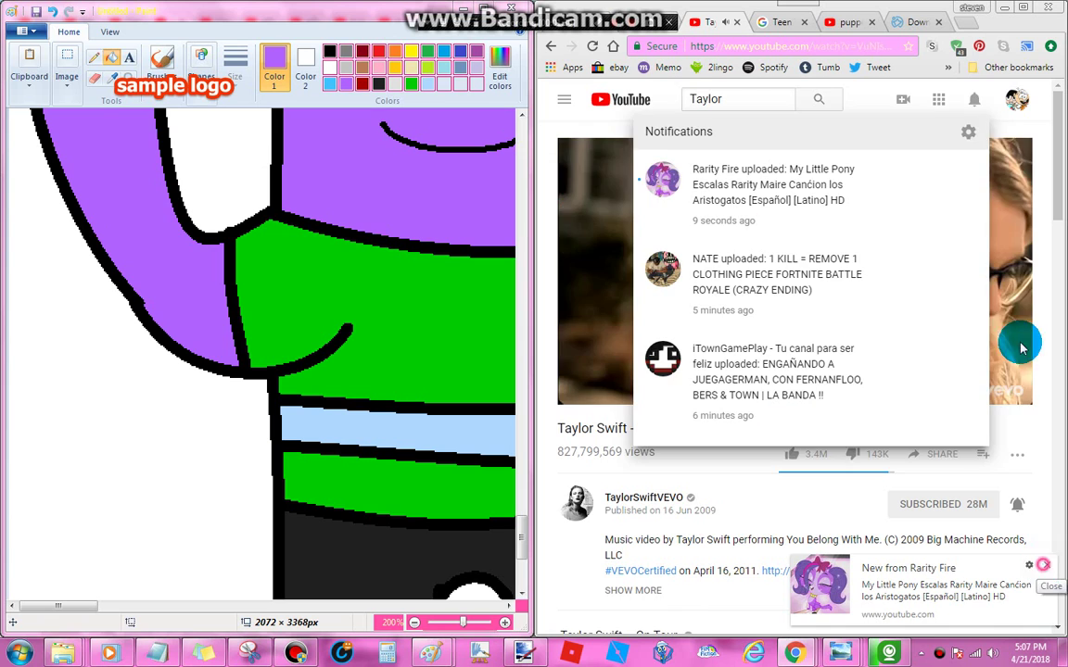
pyautogui.click(977, 103)
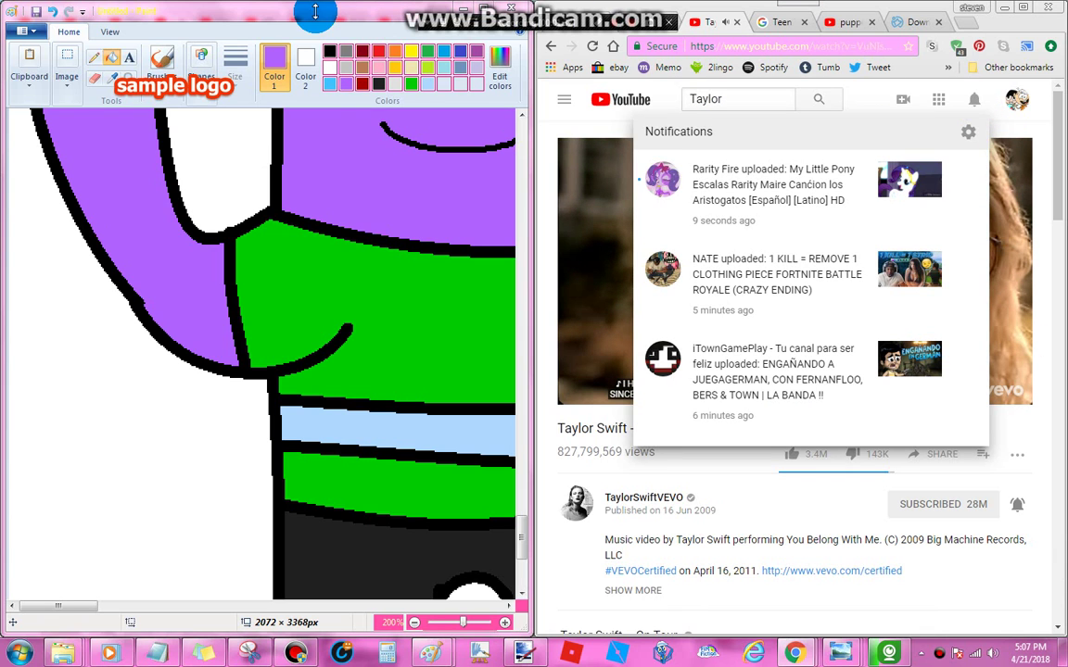
pyautogui.moveTo(316, 15)
pyautogui.mouseDown()
pyautogui.moveTo(329, 99)
pyautogui.moveTo(472, 2)
pyautogui.mouseUp()
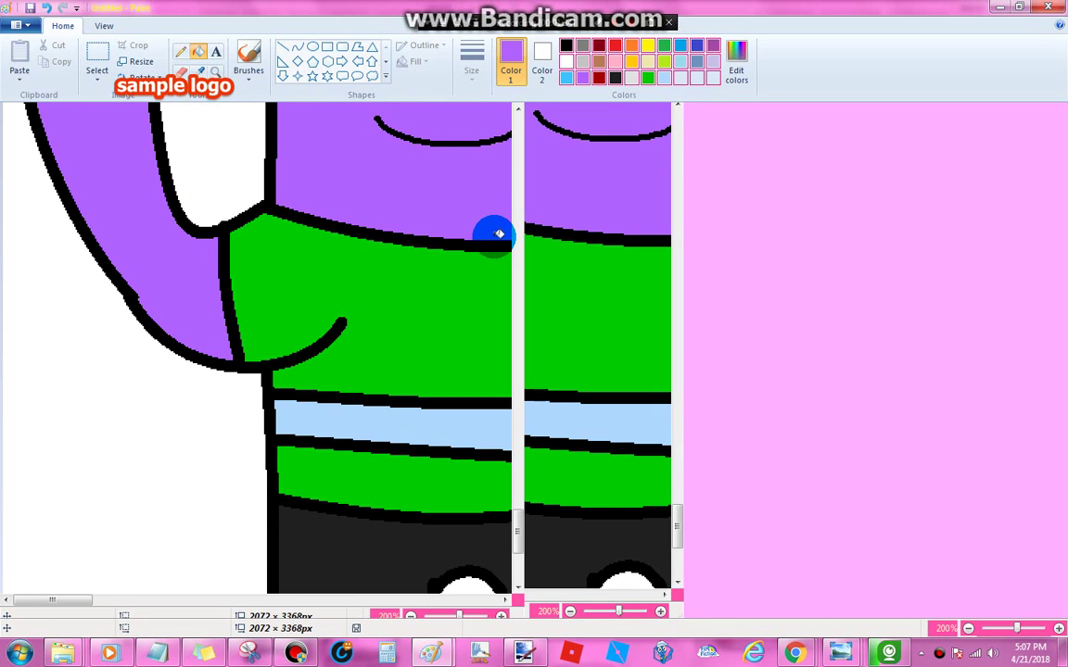
# - Pencil a closed black beard outline around the mouth, extending down over the top of the green shirt
pyautogui.scroll(3, 498, 234)
pyautogui.scroll(-6, 499, 234)
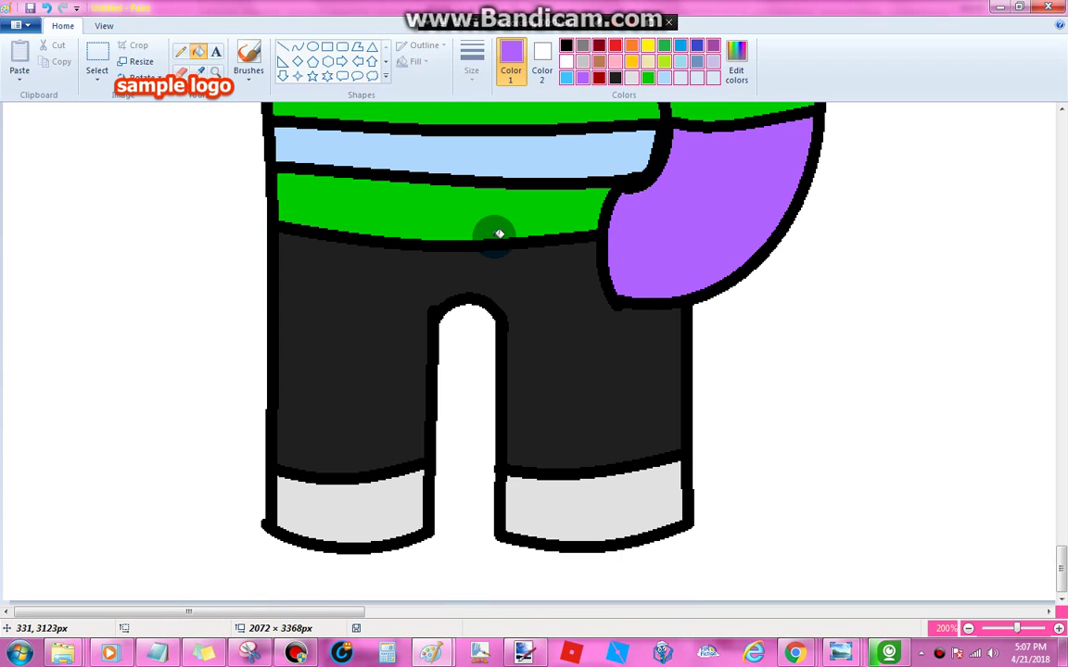
pyautogui.scroll(6, 453, 246)
pyautogui.click(215, 71)
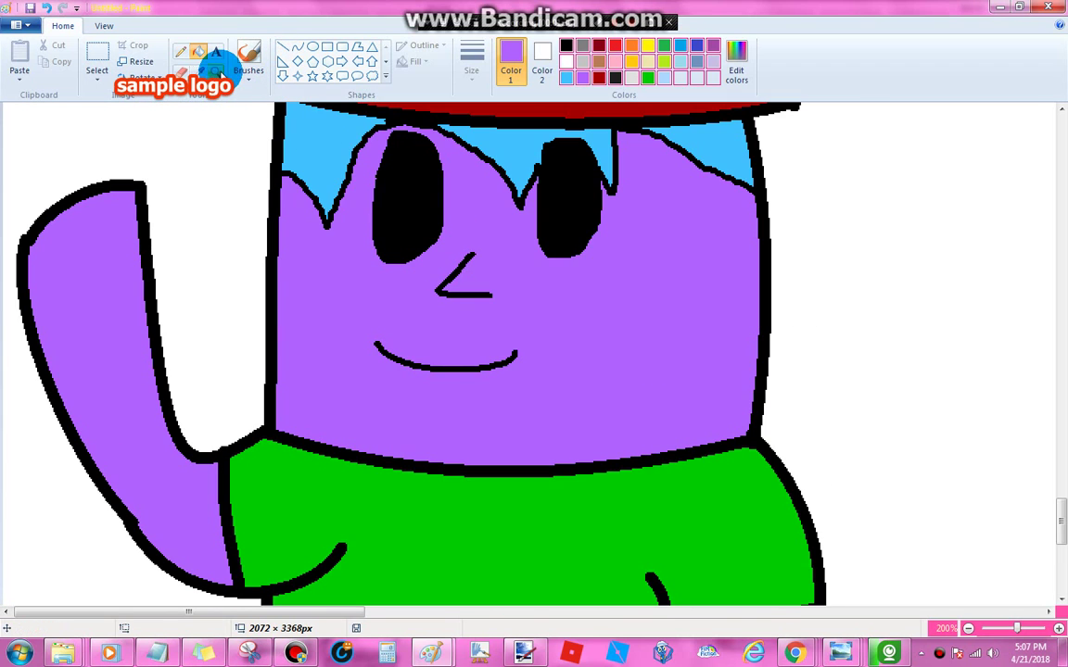
pyautogui.click(446, 329)
pyautogui.click(584, 62)
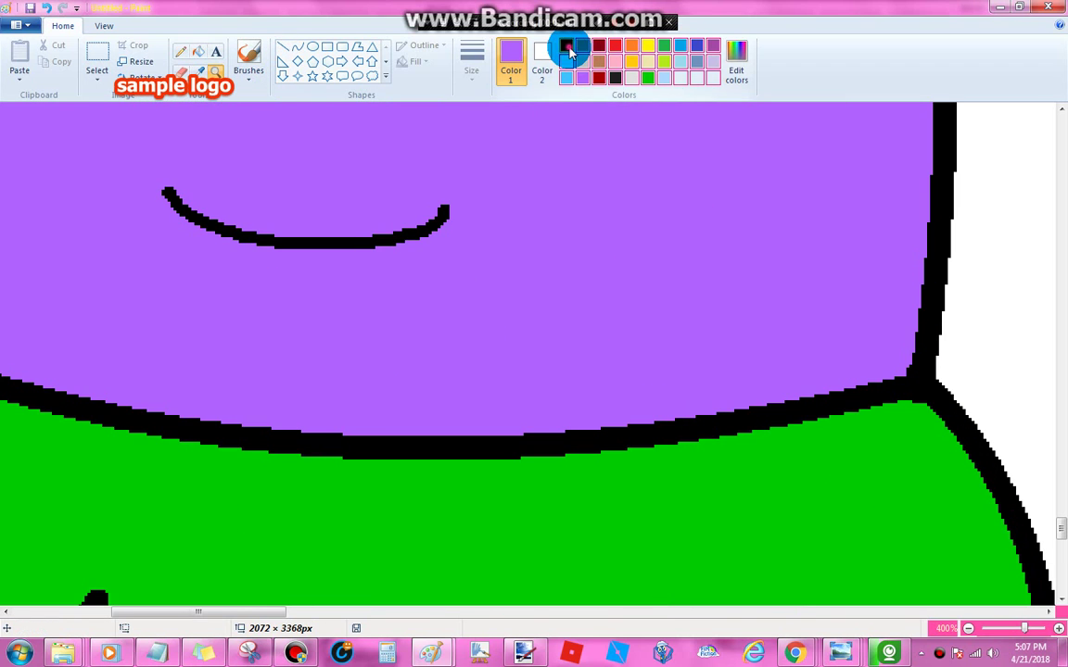
pyautogui.click(180, 52)
pyautogui.moveTo(98, 150); pyautogui.dragTo(622, 202)
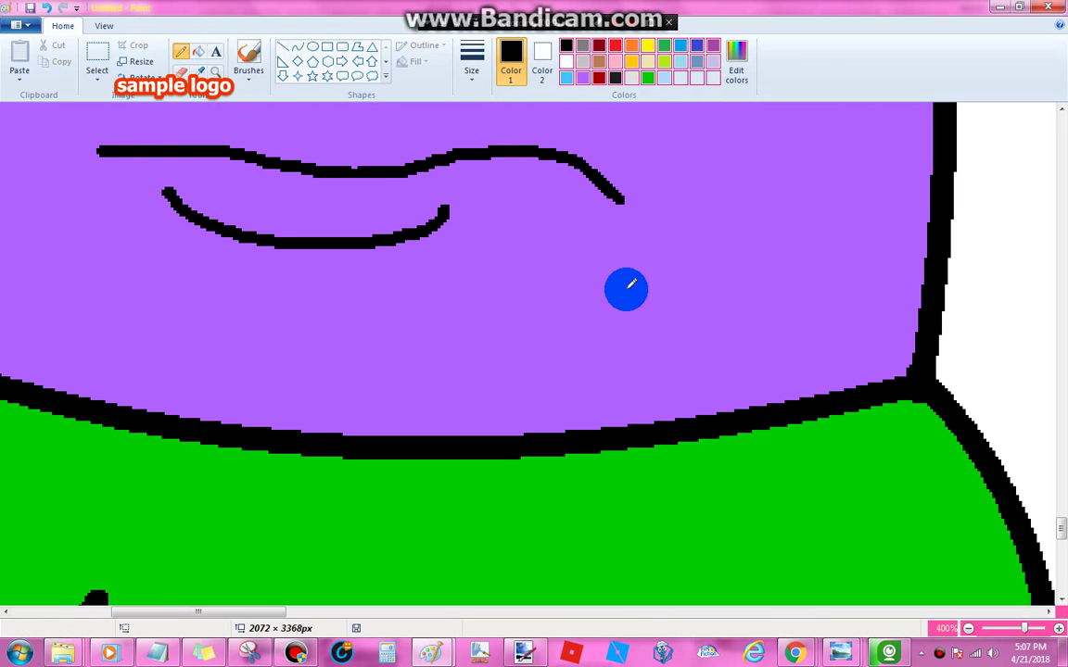
pyautogui.moveTo(627, 290); pyautogui.dragTo(586, 397)
pyautogui.moveTo(333, 555)
pyautogui.mouseDown()
pyautogui.moveTo(139, 516)
pyautogui.moveTo(76, 370)
pyautogui.moveTo(101, 153)
pyautogui.mouseUp()
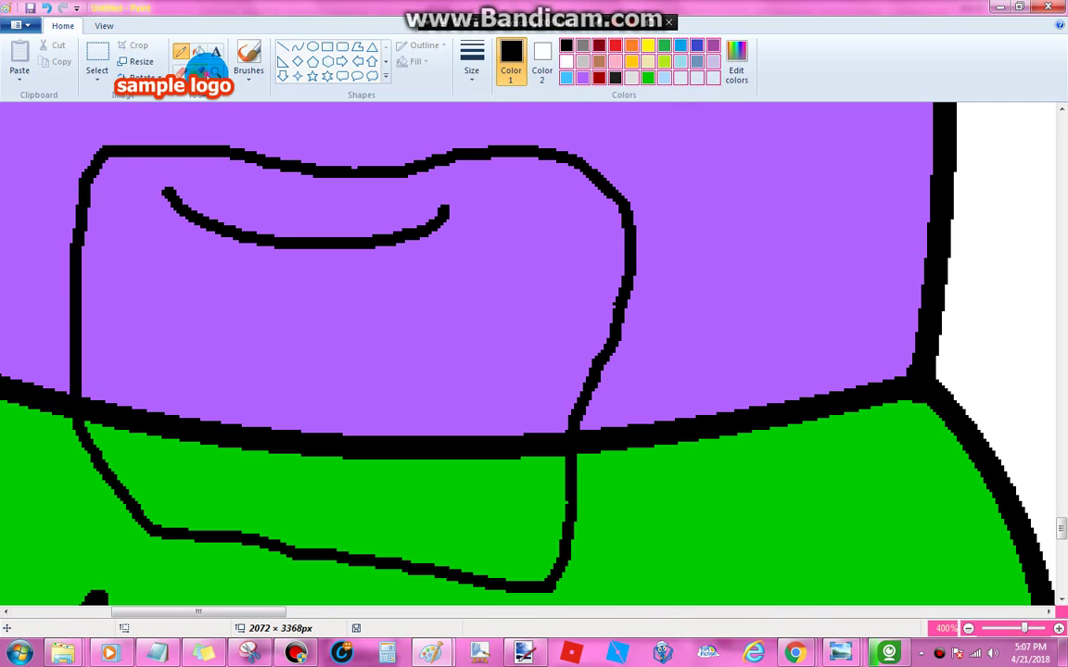
# - Pick up the face's purple and cover the neckline and the green shirt area inside the beard outline with it
pyautogui.click(200, 71)
pyautogui.click(98, 359)
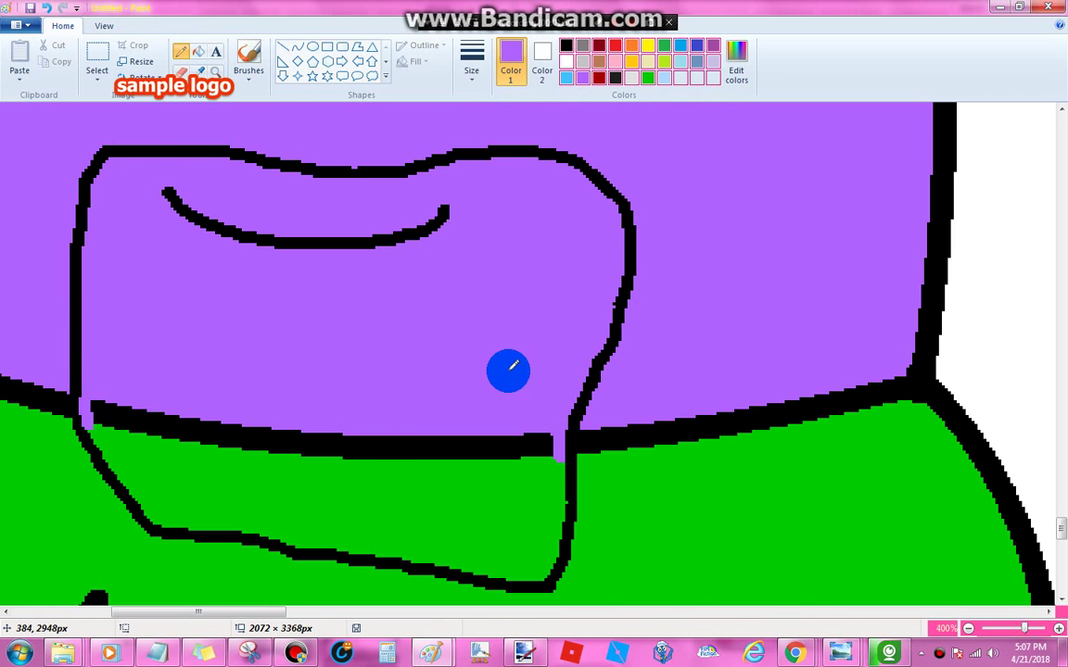
pyautogui.click(200, 60)
pyautogui.click(346, 447)
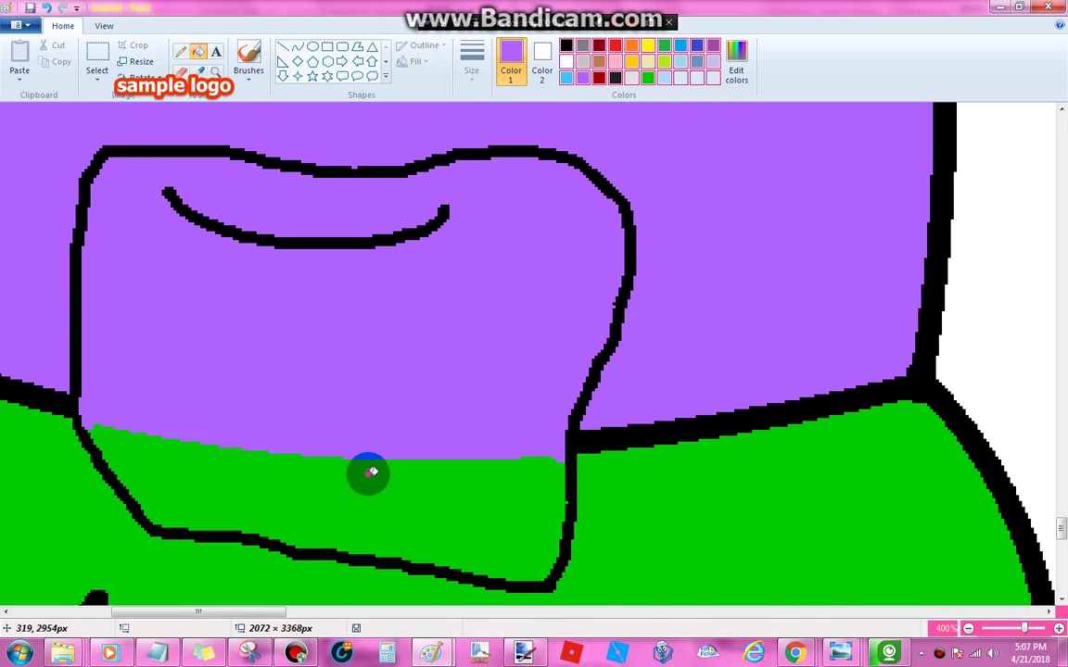
pyautogui.click(370, 472)
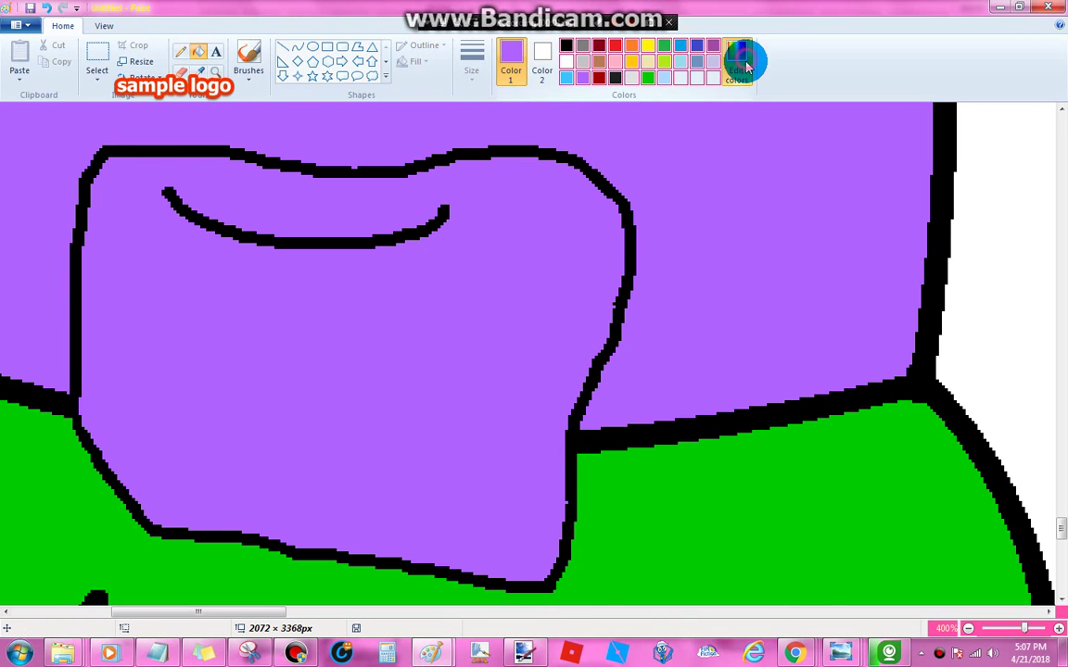
# - Fill the beard with the hair's light blue, leaving the color editor without mixing a new color
pyautogui.click(739, 65)
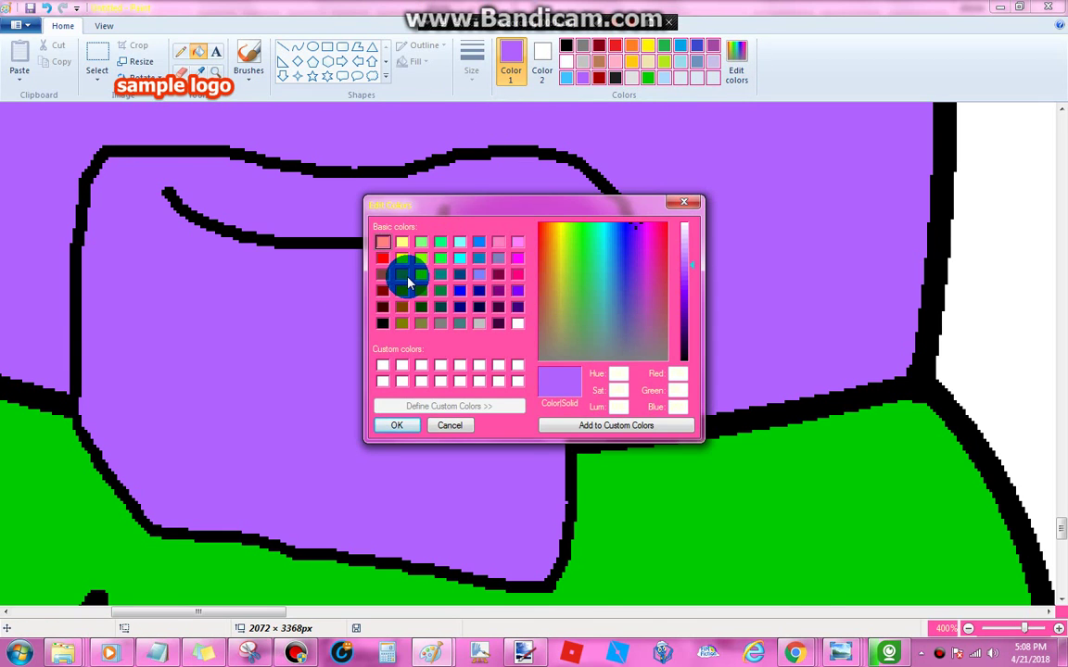
pyautogui.click(684, 202)
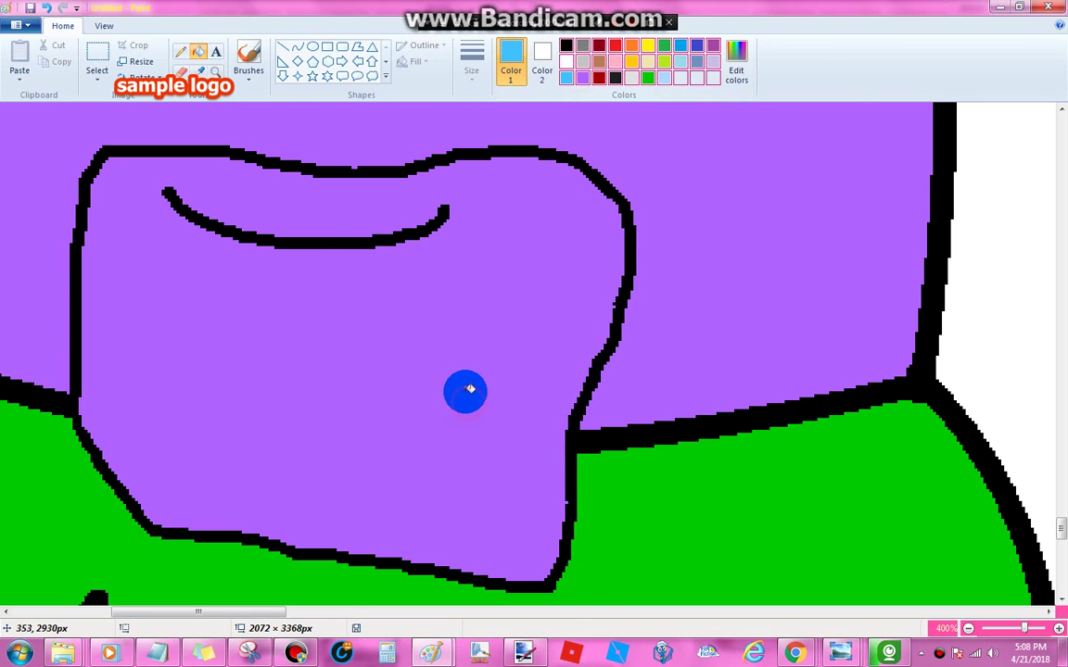
pyautogui.click(465, 388)
# - Undo the beard's fill, the recolored neckline and the beard outline
pyautogui.scroll(3, 439, 343)
pyautogui.click(215, 72)
pyautogui.rightClick(438, 348)
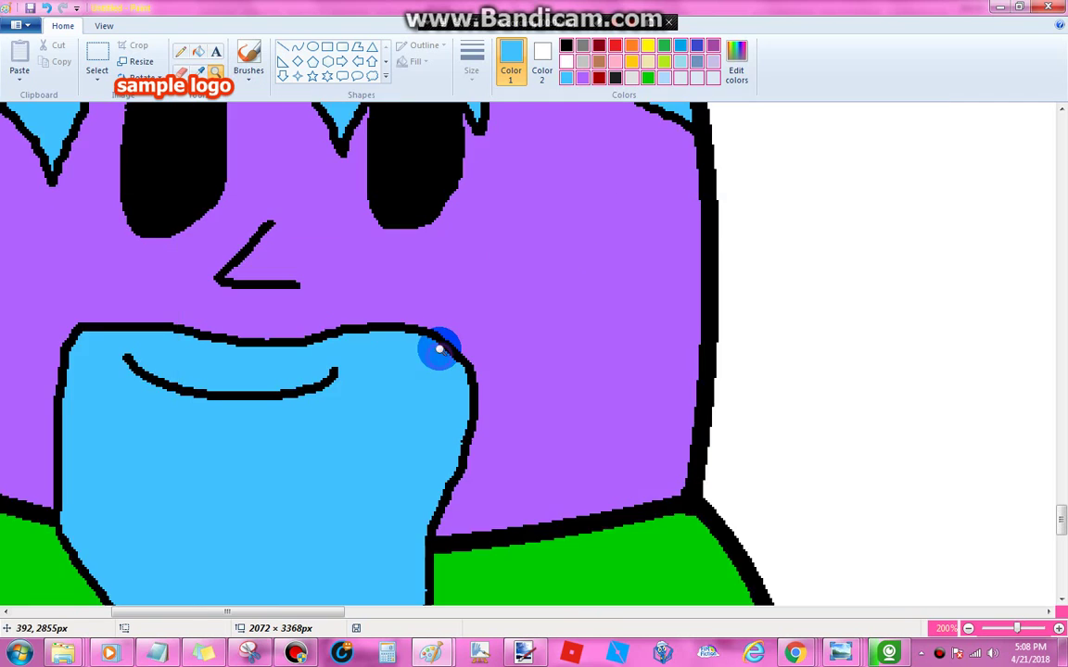
pyautogui.rightClick(439, 348)
pyautogui.rightClick(438, 348)
pyautogui.click(118, 255)
pyautogui.scroll(3, 329, 260)
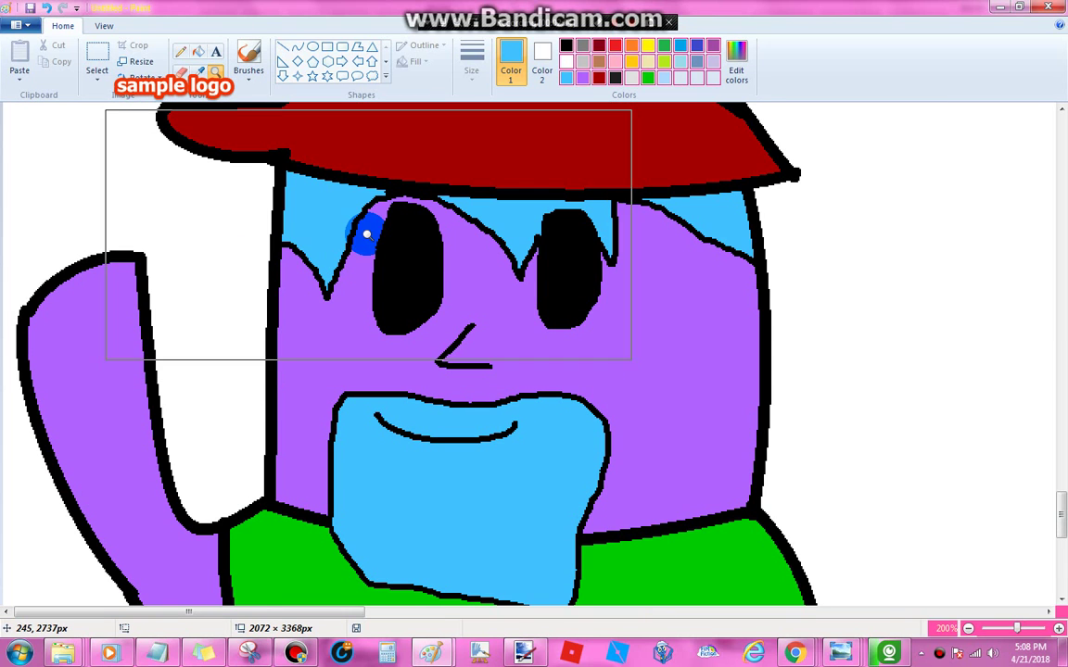
pyautogui.click(47, 8)
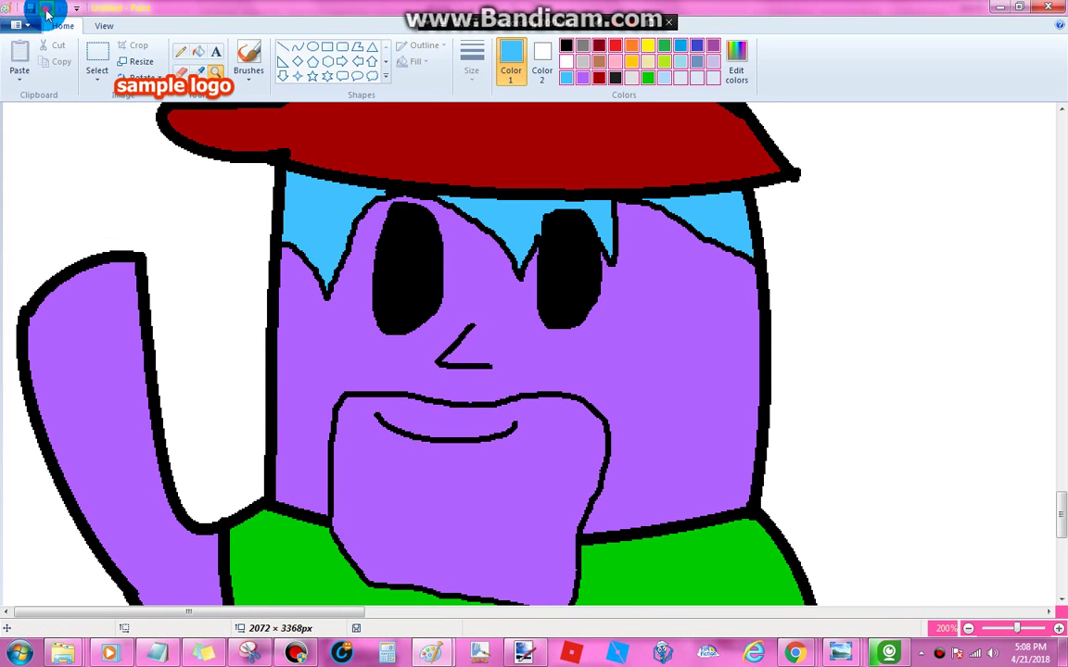
pyautogui.click(46, 9)
pyautogui.click(46, 9)
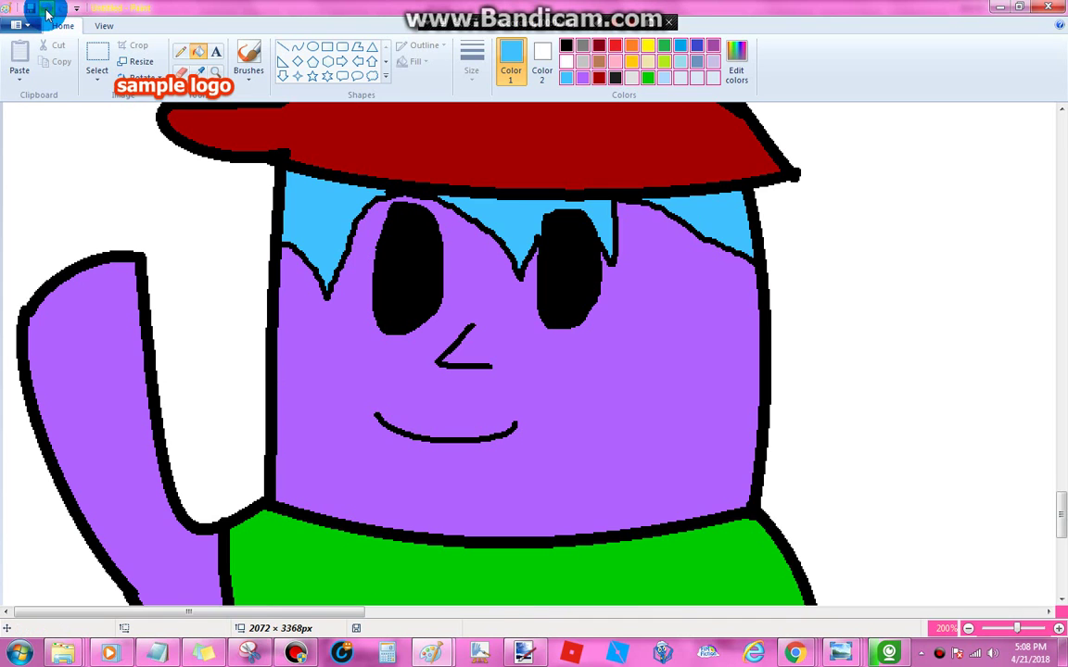
# - Draw a wide black arch with the Curve tool on the blank canvas beside the torso, redrawing it once slightly larger
pyautogui.scroll(-10, 409, 363)
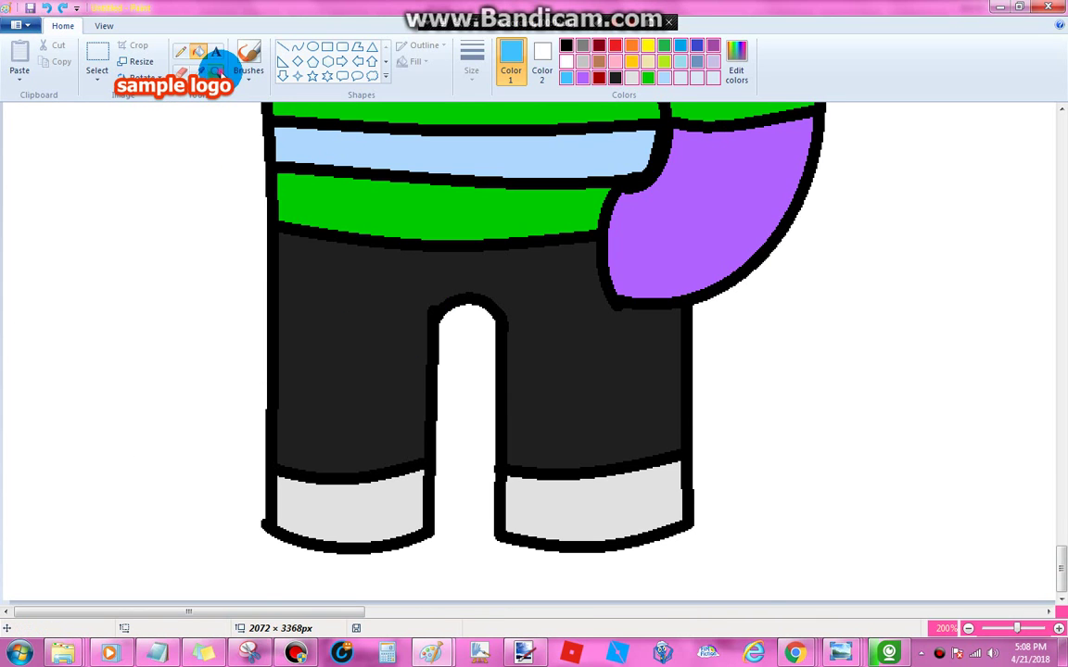
pyautogui.click(220, 73)
pyautogui.rightClick(323, 299)
pyautogui.doubleClick(121, 365)
pyautogui.click(144, 287)
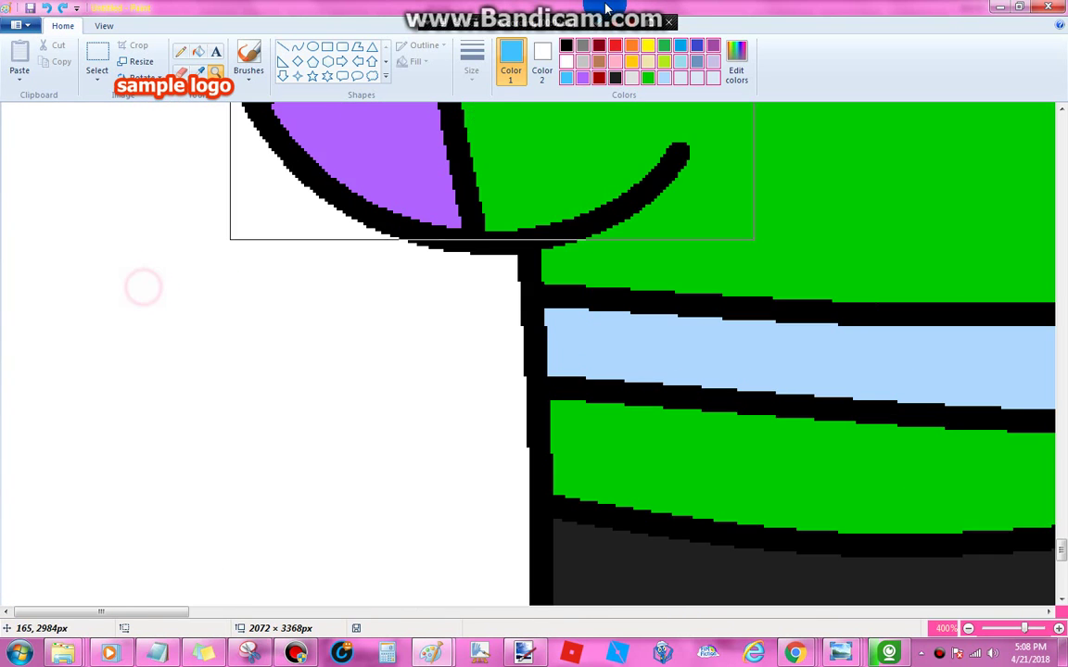
pyautogui.click(566, 45)
pyautogui.click(297, 47)
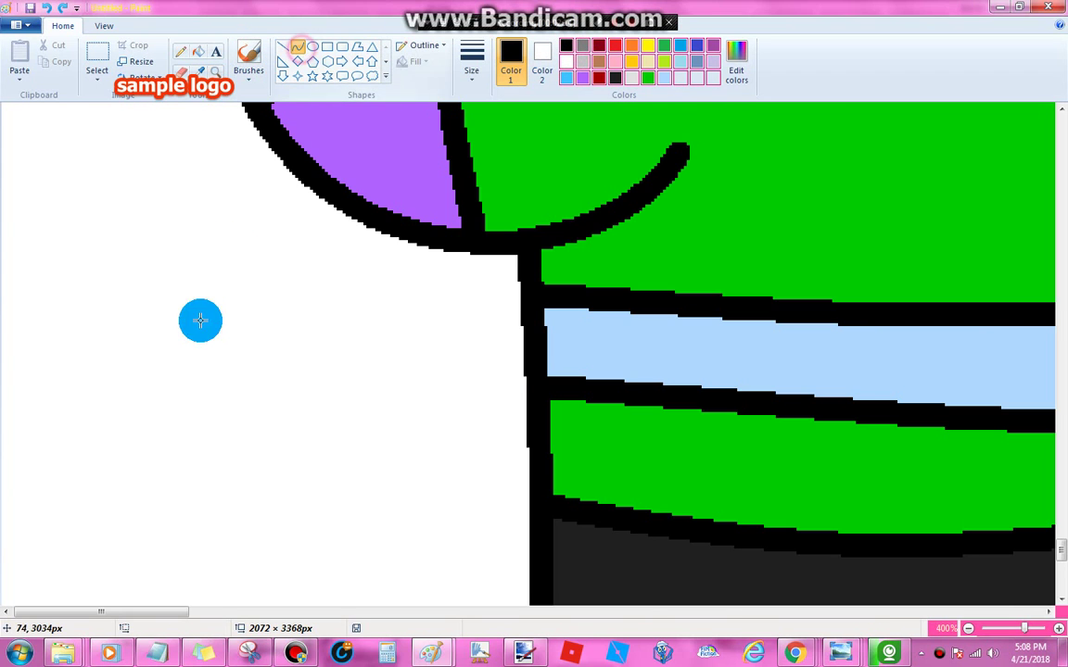
pyautogui.scroll(-3, 200, 321)
pyautogui.moveTo(78, 280); pyautogui.dragTo(427, 273)
pyautogui.moveTo(159, 217); pyautogui.dragTo(84, 71)
pyautogui.moveTo(196, 165)
pyautogui.mouseDown()
pyautogui.moveTo(321, 71)
pyautogui.moveTo(363, 61)
pyautogui.mouseUp()
pyautogui.click(48, 9)
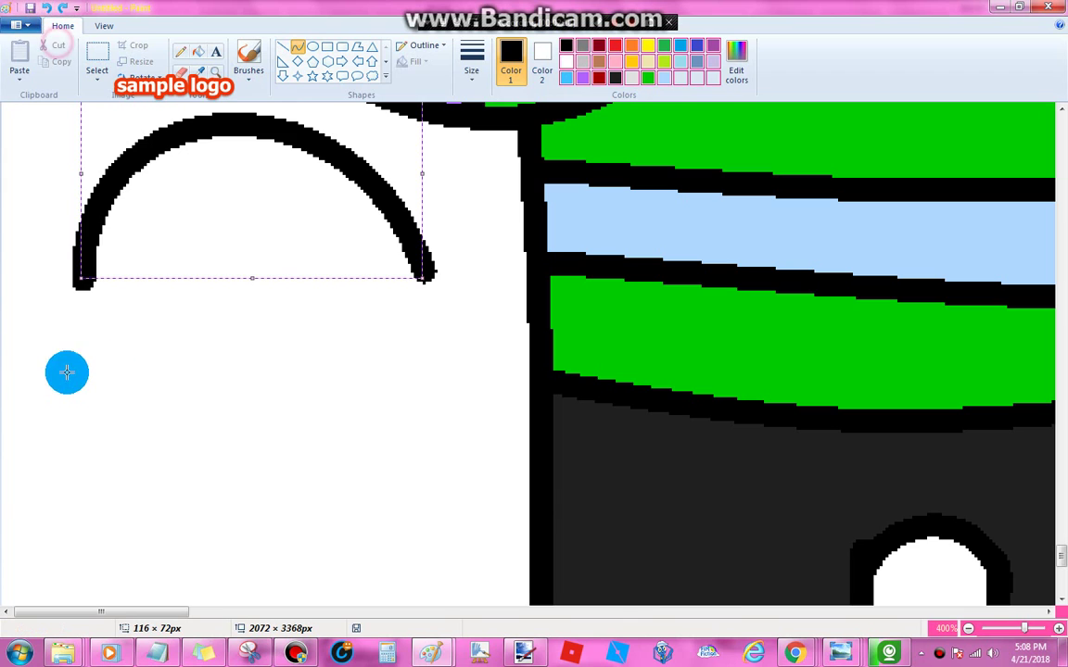
pyautogui.moveTo(66, 368); pyautogui.dragTo(462, 377)
pyautogui.moveTo(51, 260); pyautogui.dragTo(89, 110)
pyautogui.moveTo(136, 176); pyautogui.dragTo(443, 115)
pyautogui.click(716, 268)
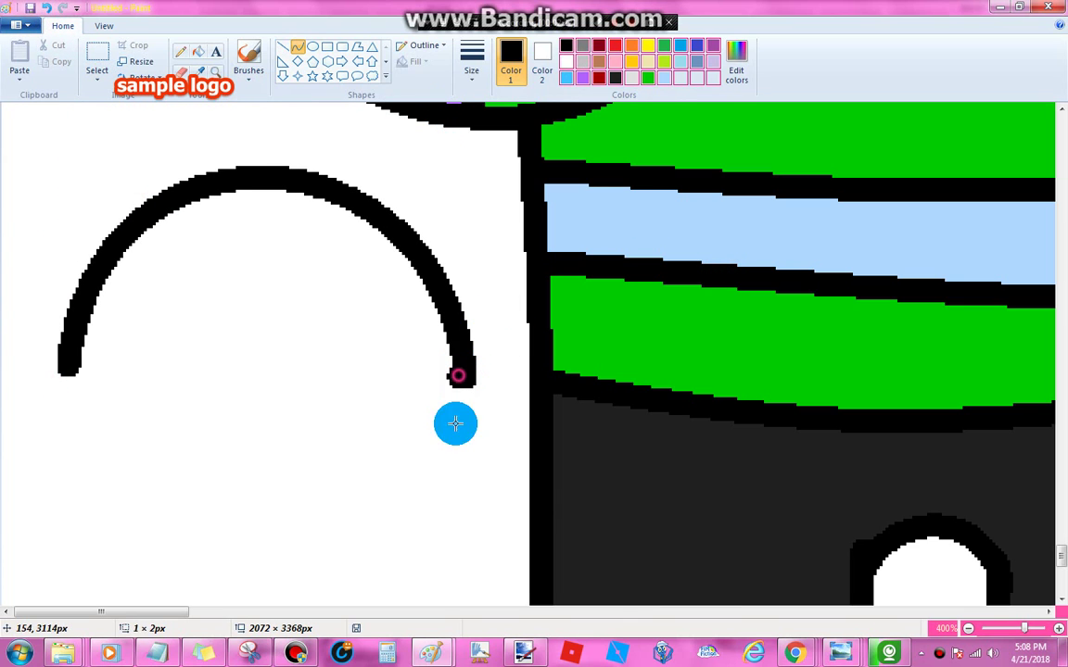
# - Close the arch into a bag outline with short upright sides and a slightly curved bottom edge about 134 px wide
pyautogui.moveTo(458, 375); pyautogui.dragTo(437, 412)
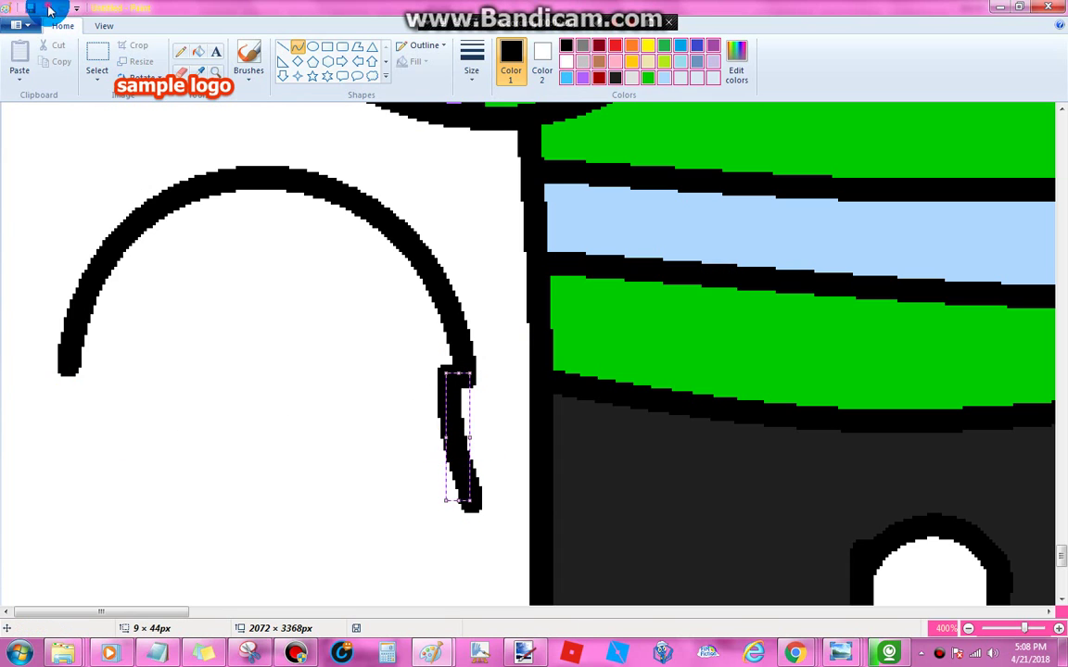
pyautogui.click(46, 7)
pyautogui.moveTo(69, 459)
pyautogui.mouseDown()
pyautogui.moveTo(73, 479)
pyautogui.moveTo(441, 474)
pyautogui.mouseUp()
pyautogui.click(70, 406)
pyautogui.click(70, 454)
pyautogui.click(157, 346)
pyautogui.moveTo(292, 475); pyautogui.dragTo(307, 488)
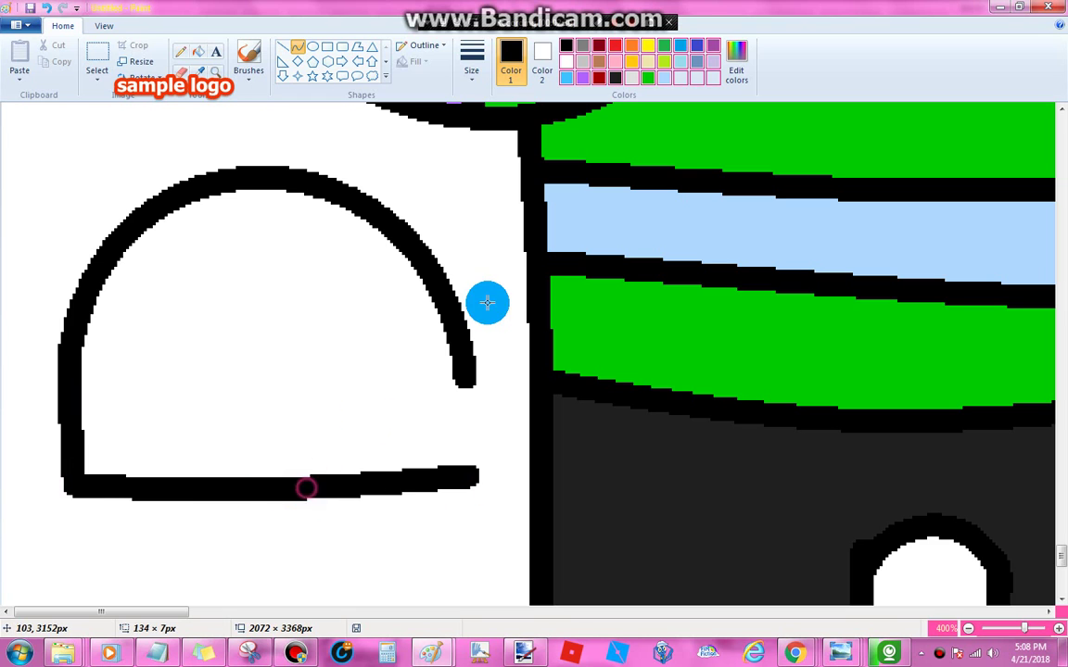
pyautogui.moveTo(449, 380); pyautogui.dragTo(465, 471)
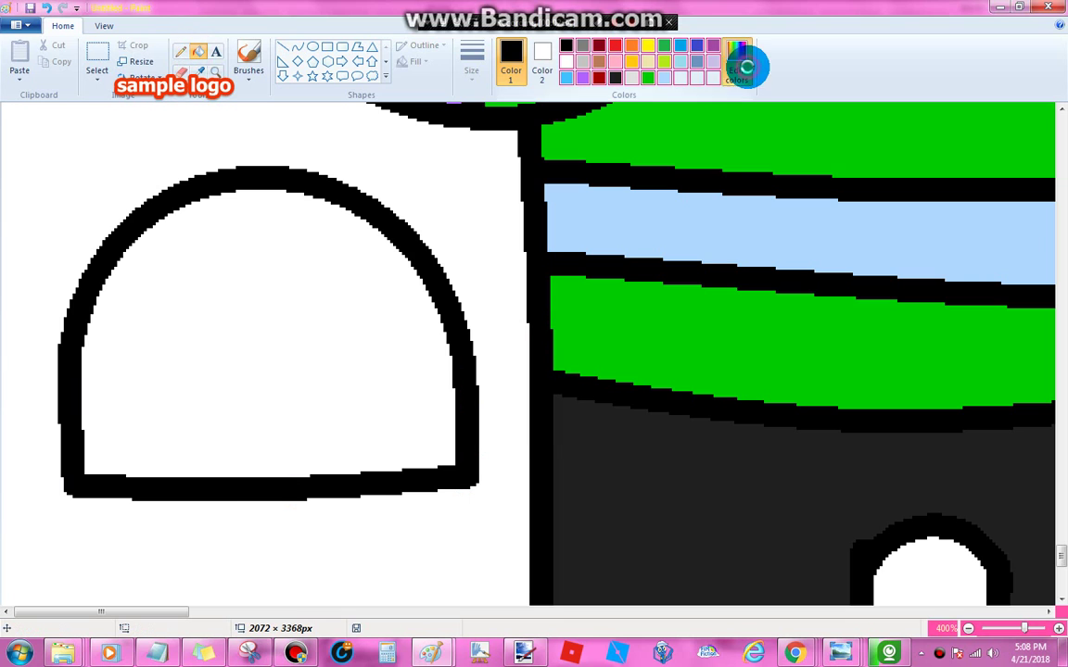
# - Mix a light pink and fill the closed bag shape with it
pyautogui.click(735, 65)
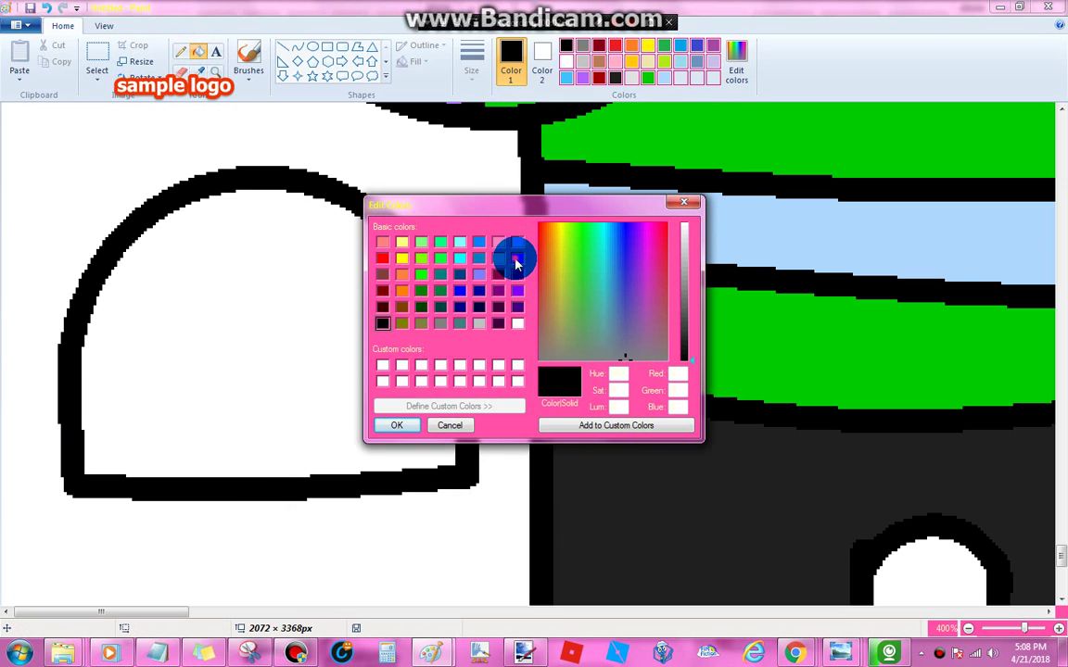
pyautogui.click(516, 260)
pyautogui.click(562, 339)
pyautogui.click(395, 426)
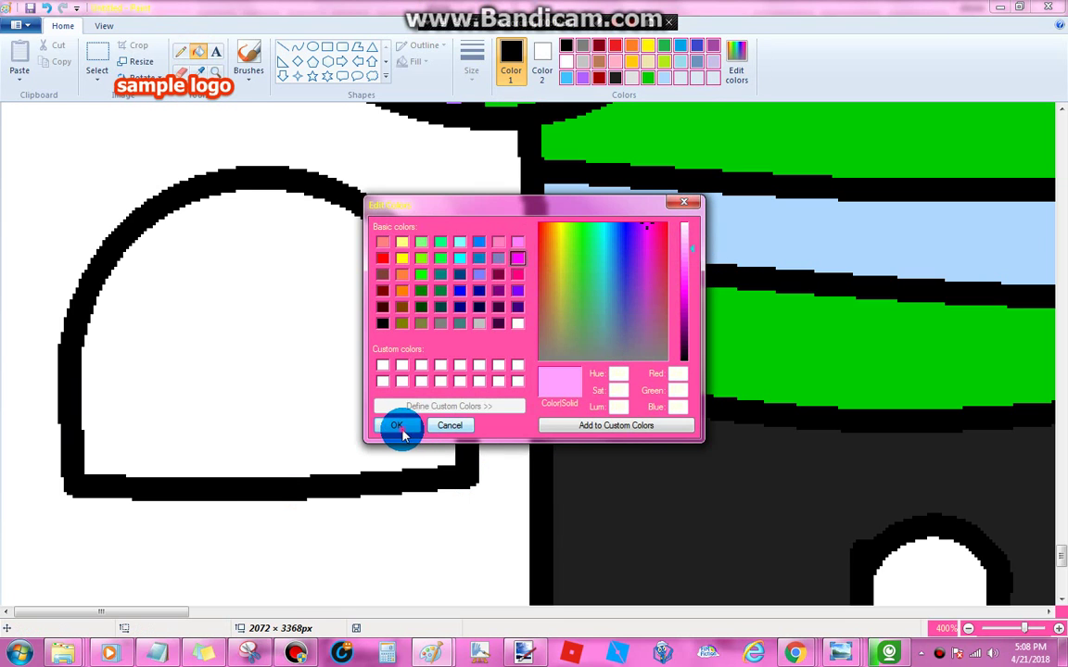
pyautogui.click(350, 413)
# - Draw the bag's flap edge as two joined black curves running from side to side across the pink fill
pyautogui.click(566, 44)
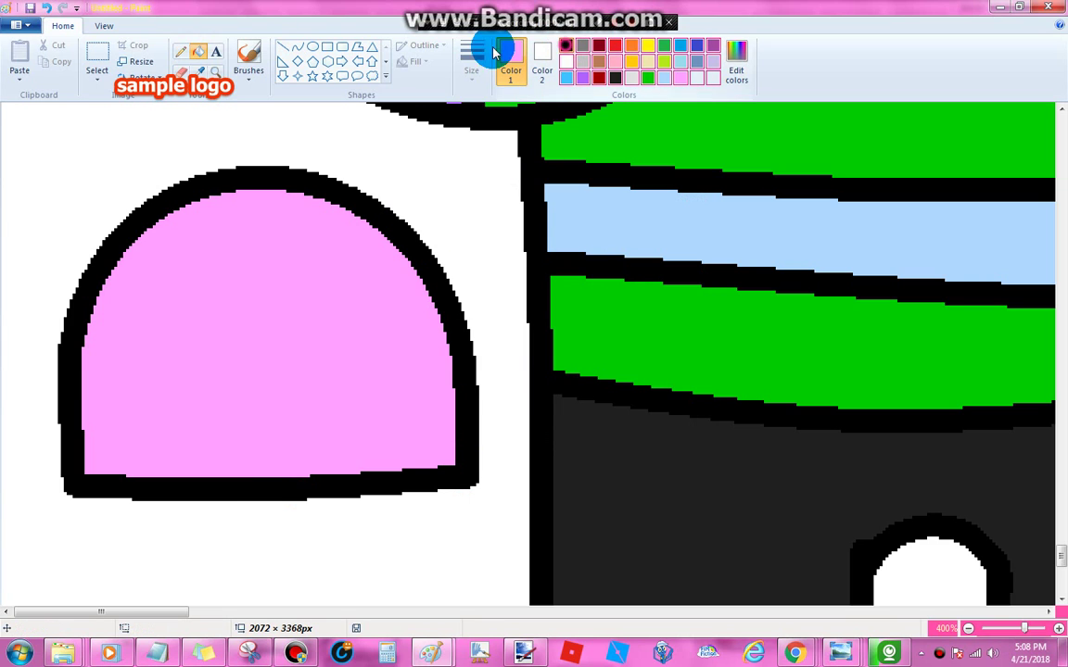
pyautogui.click(298, 47)
pyautogui.moveTo(83, 308); pyautogui.dragTo(139, 328)
pyautogui.click(67, 306)
pyautogui.moveTo(223, 277); pyautogui.dragTo(455, 368)
pyautogui.click(174, 336)
pyautogui.click(286, 281)
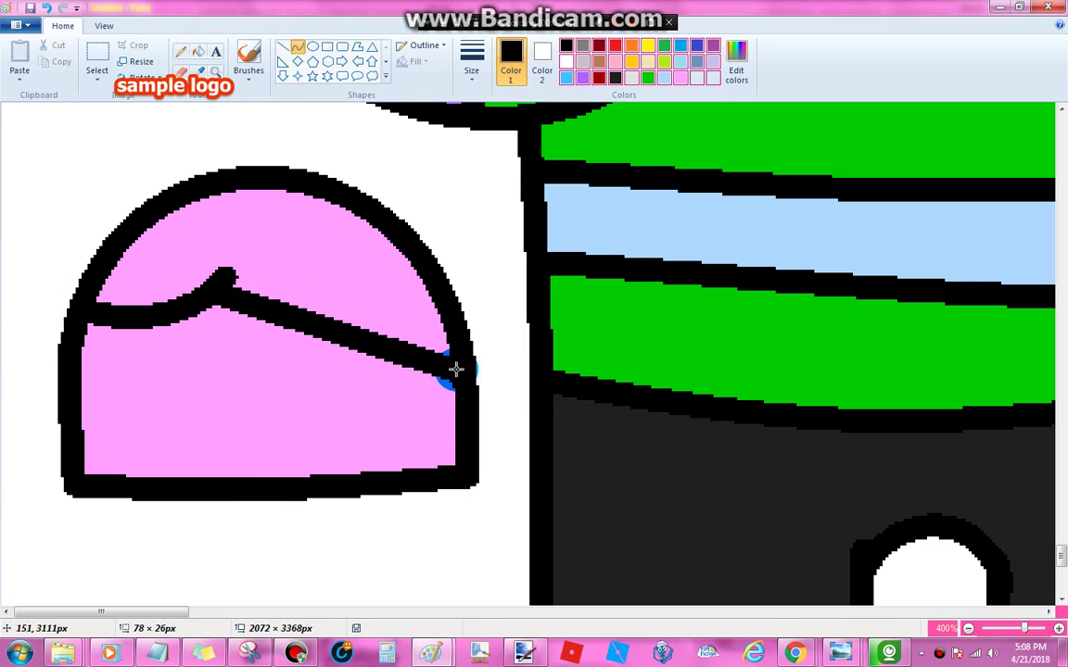
pyautogui.click(299, 263)
pyautogui.click(399, 357)
# - Draw a small arched black handle about 34 px wide on top of the pink bag
pyautogui.scroll(3, 279, 332)
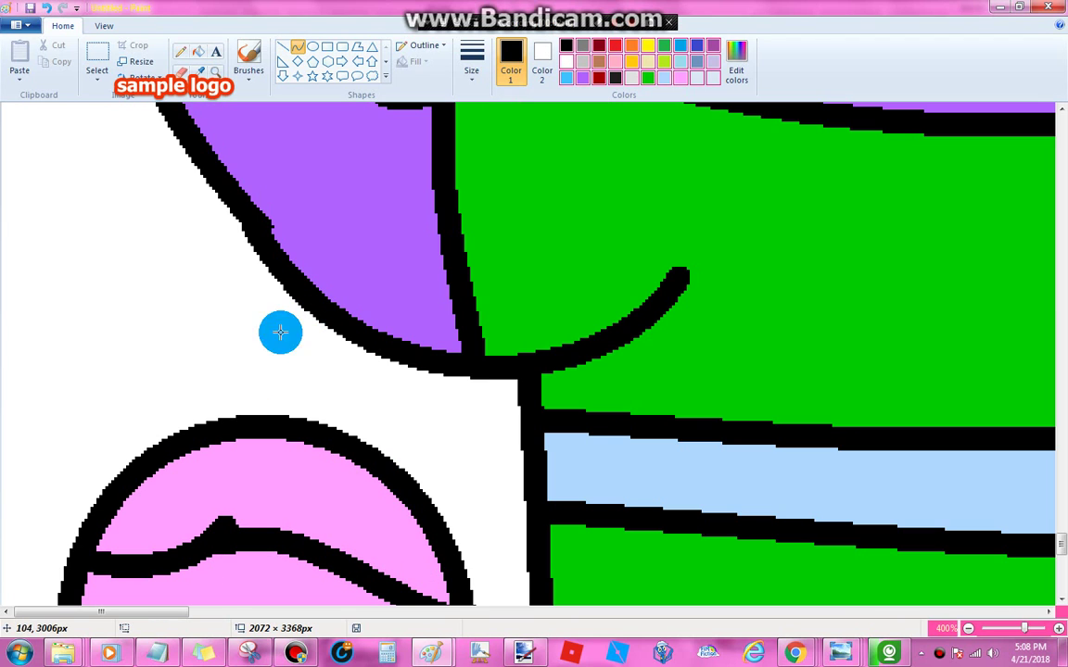
pyautogui.moveTo(213, 420); pyautogui.dragTo(305, 419)
pyautogui.click(217, 322)
pyautogui.click(309, 341)
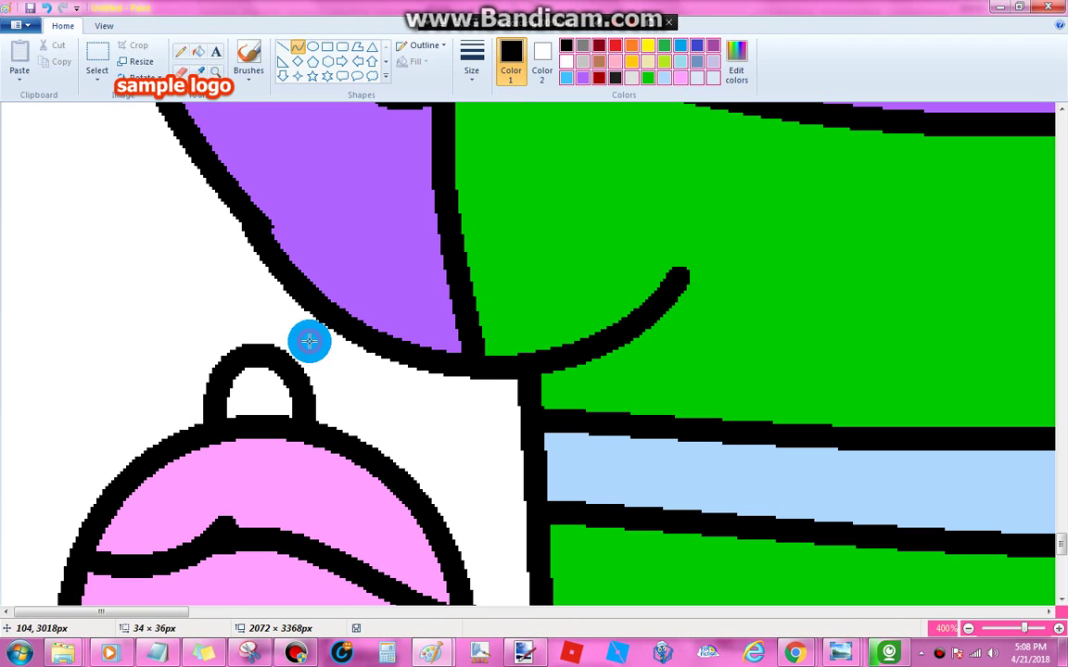
pyautogui.click(400, 315)
# - Draw a large curved black strap about 101 px wide from the handle and bend its lower end into the bag's side
pyautogui.moveTo(298, 371)
pyautogui.mouseDown()
pyautogui.moveTo(83, 431)
pyautogui.moveTo(3, 529)
pyautogui.moveTo(20, 512)
pyautogui.mouseUp()
pyautogui.moveTo(278, 320)
pyautogui.mouseDown()
pyautogui.moveTo(147, 249)
pyautogui.moveTo(7, 276)
pyautogui.moveTo(111, 231)
pyautogui.mouseUp()
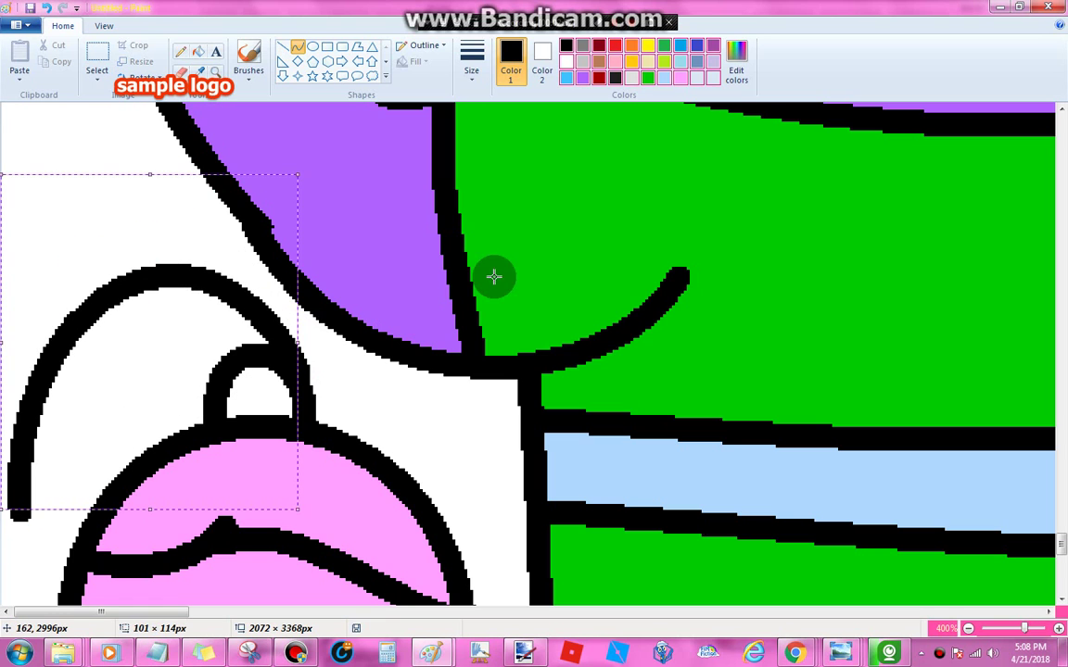
pyautogui.scroll(-5, 13, 153)
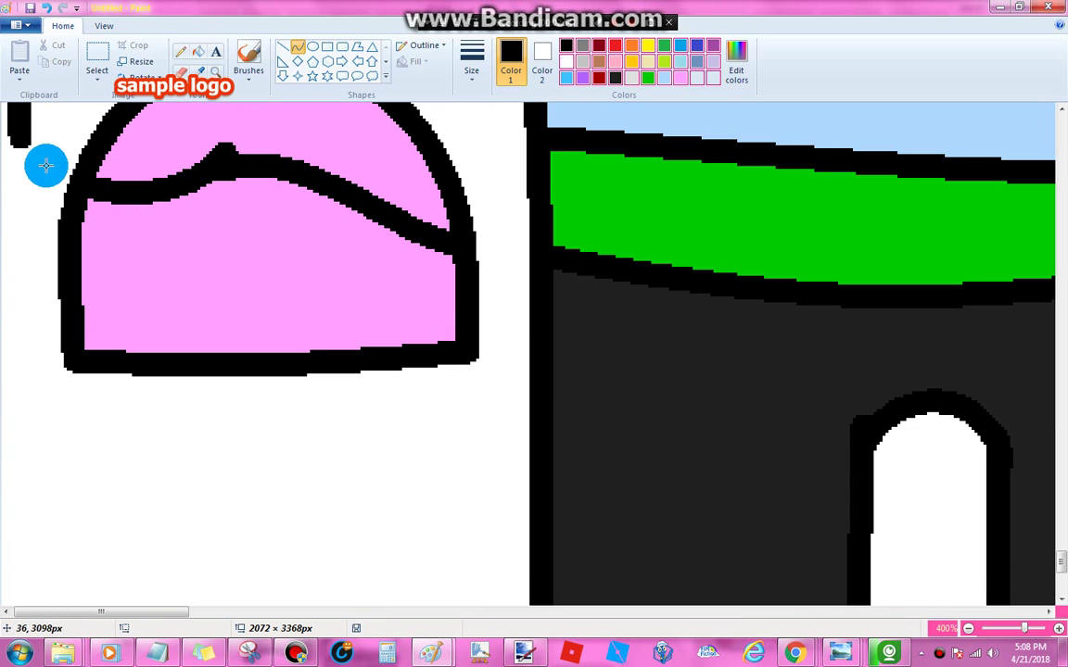
pyautogui.moveTo(21, 139); pyautogui.dragTo(16, 212)
pyautogui.moveTo(50, 175); pyautogui.dragTo(13, 208)
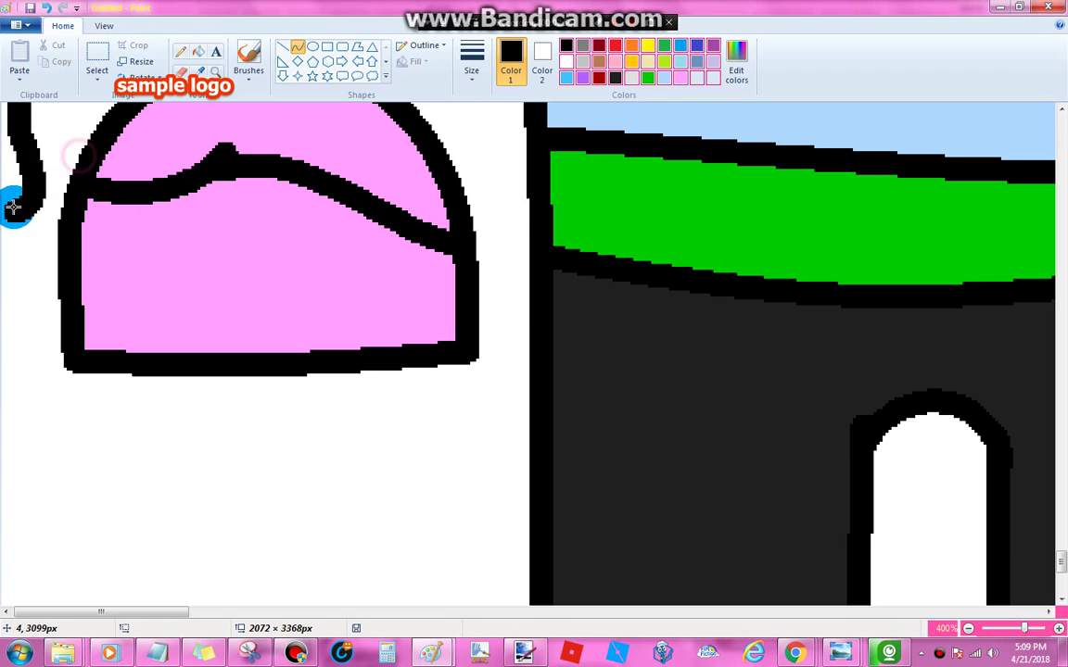
pyautogui.click(183, 51)
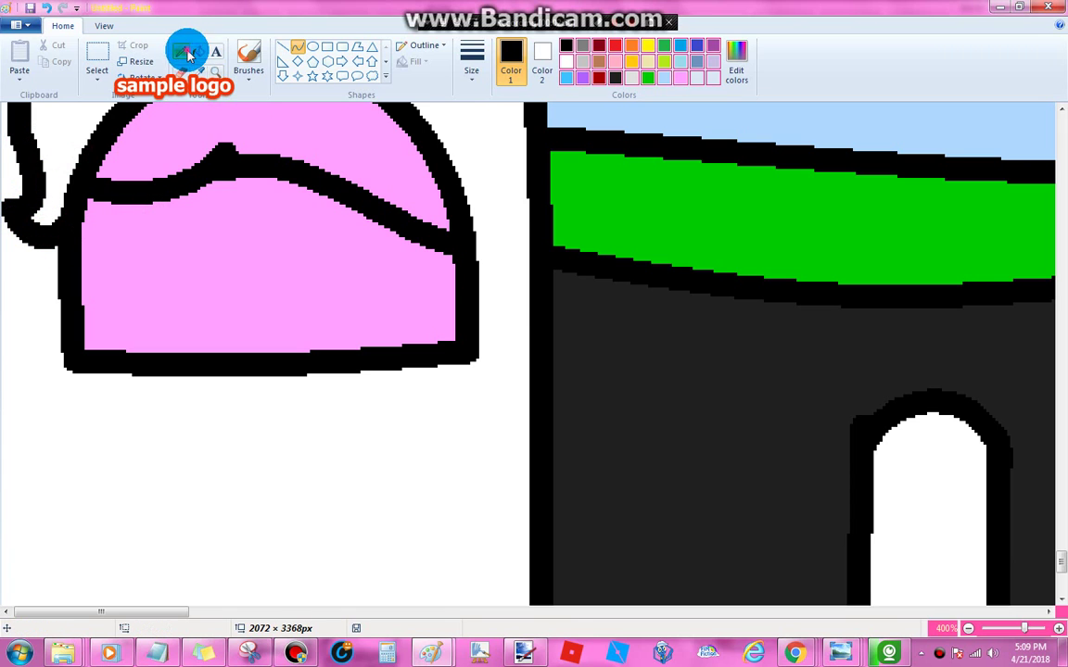
# - Draw a small black nose and two U-shaped eyes below the curved line on the pink face, filling both eyes black
pyautogui.moveTo(270, 245); pyautogui.dragTo(240, 270)
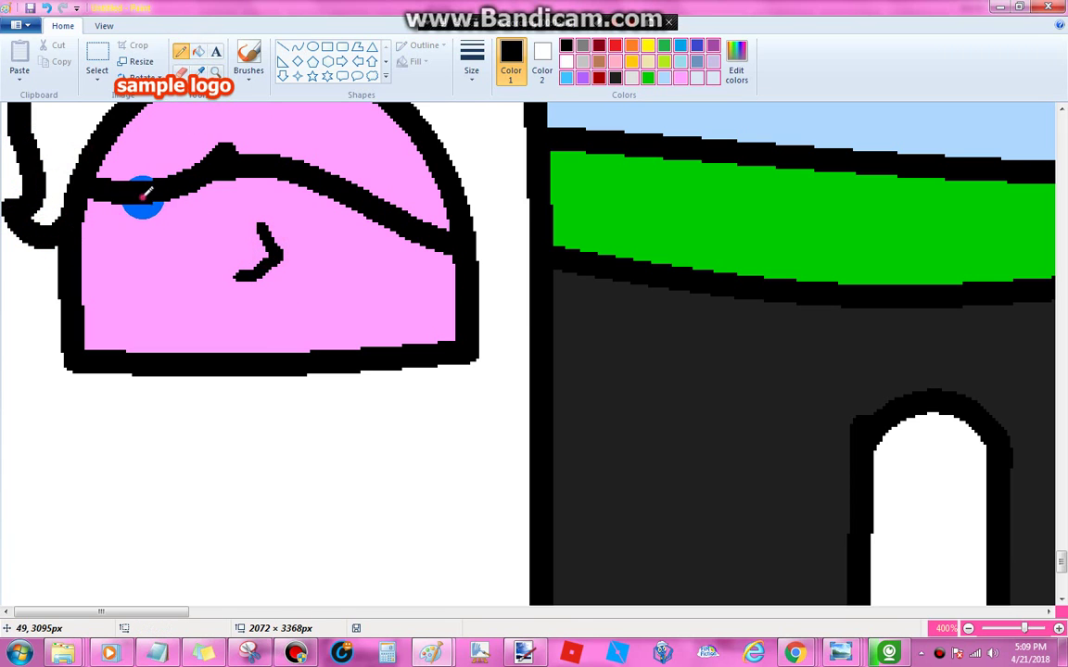
pyautogui.moveTo(146, 192)
pyautogui.mouseDown()
pyautogui.moveTo(185, 249)
pyautogui.moveTo(278, 190)
pyautogui.moveTo(336, 280)
pyautogui.mouseUp()
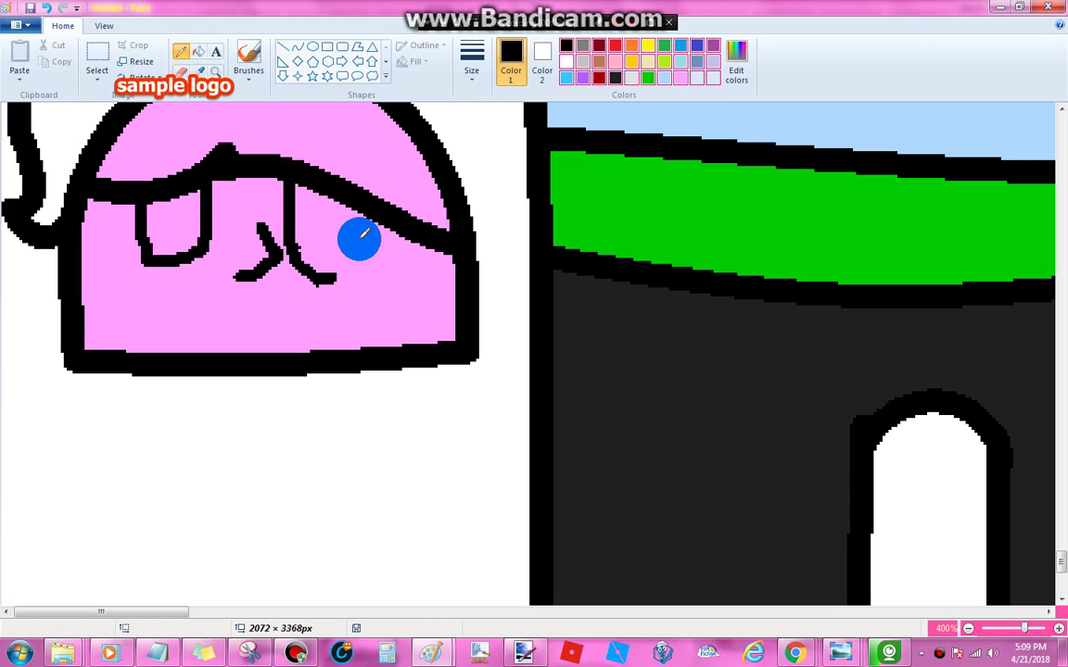
pyautogui.click(198, 52)
pyautogui.click(179, 226)
pyautogui.click(326, 226)
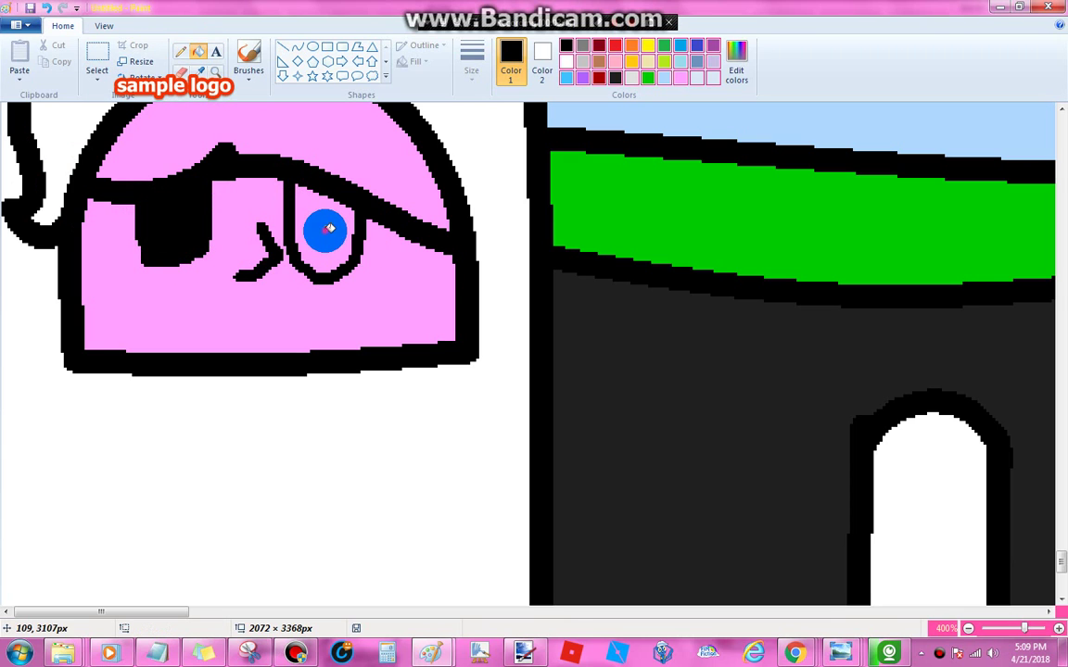
# - Draw an open smiling mouth with a tongue at the face's lower edge, filling the mouth red and the tongue light pink
pyautogui.click(180, 51)
pyautogui.moveTo(191, 293)
pyautogui.mouseDown()
pyautogui.moveTo(326, 307)
pyautogui.moveTo(257, 347)
pyautogui.moveTo(185, 295)
pyautogui.mouseUp()
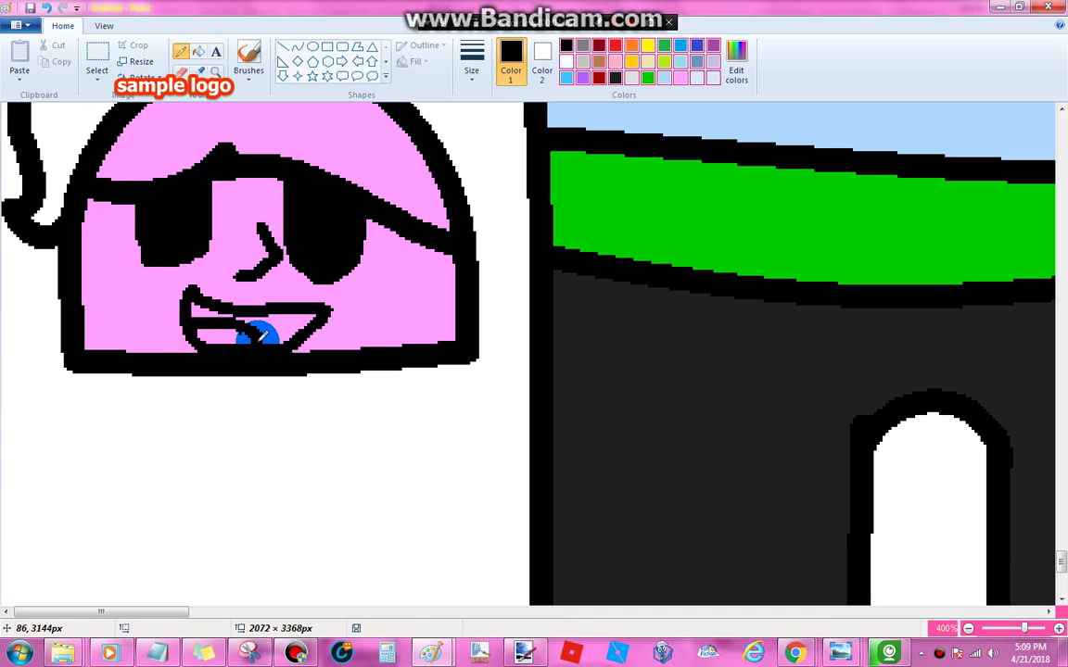
pyautogui.click(192, 49)
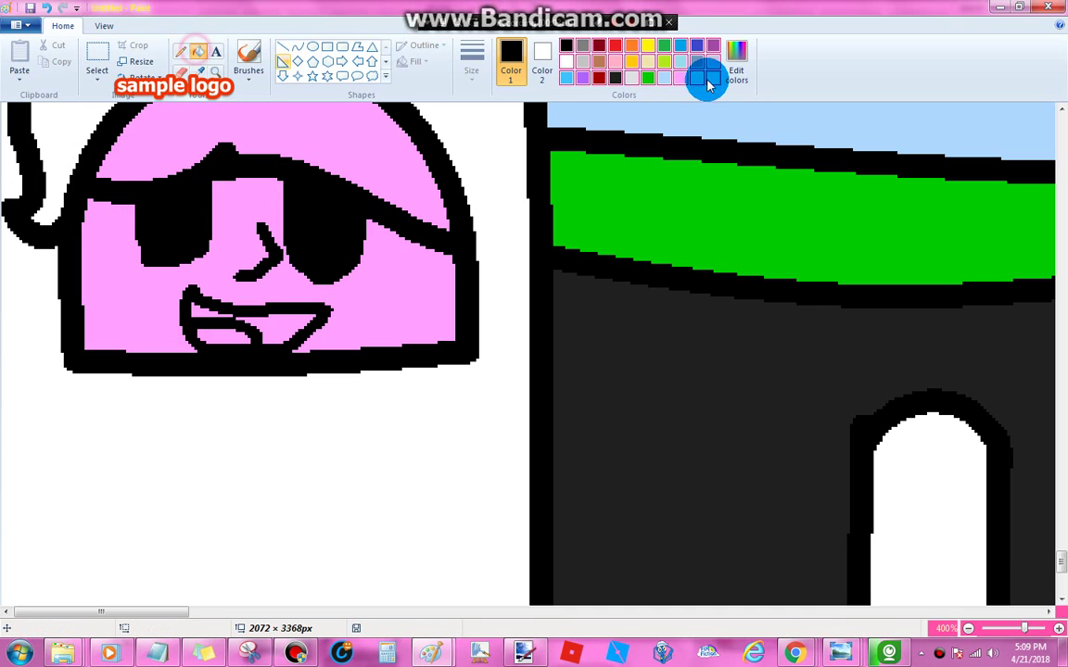
pyautogui.click(292, 322)
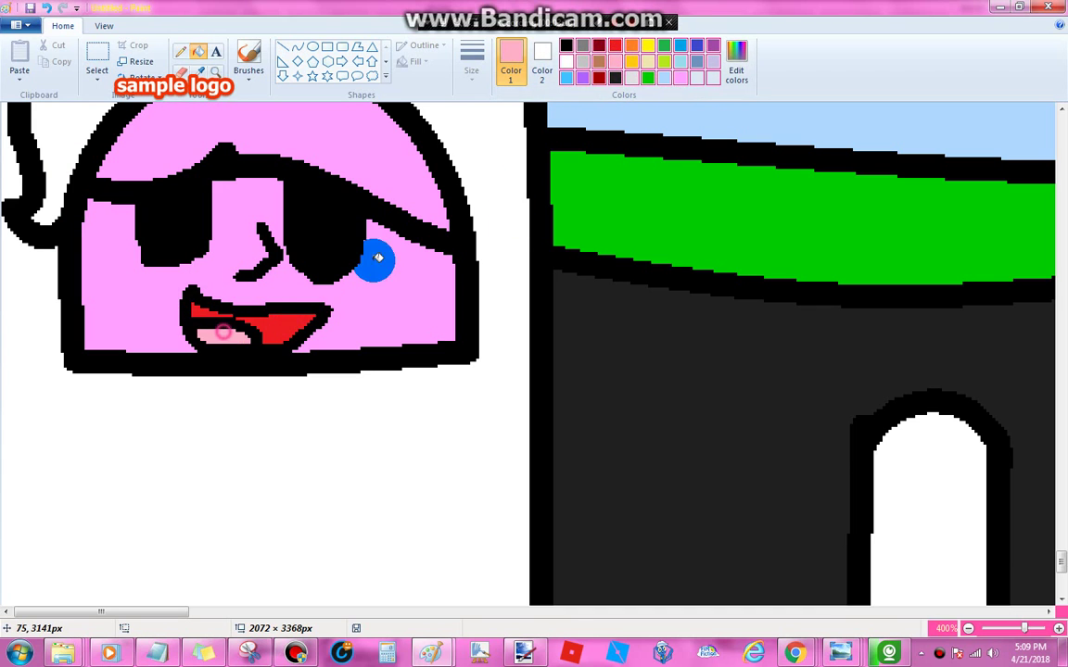
# - Mix a pale lavender and fill the hair area above the eyes and the ponytail shape beside the head with it
pyautogui.click(542, 81)
pyautogui.scroll(2, 767, 104)
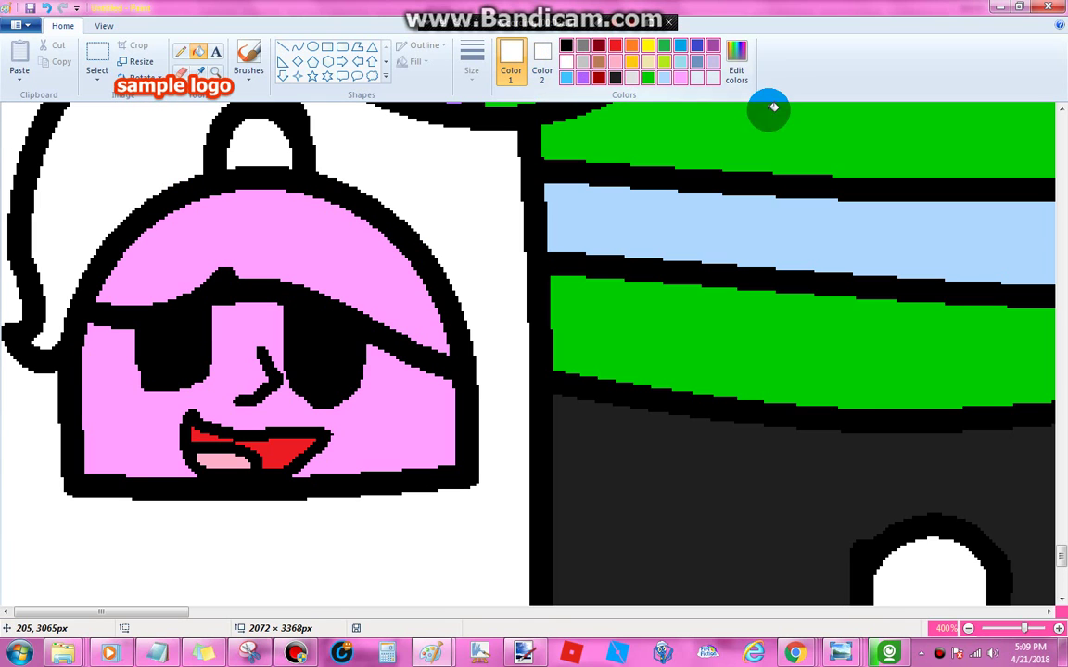
pyautogui.click(734, 67)
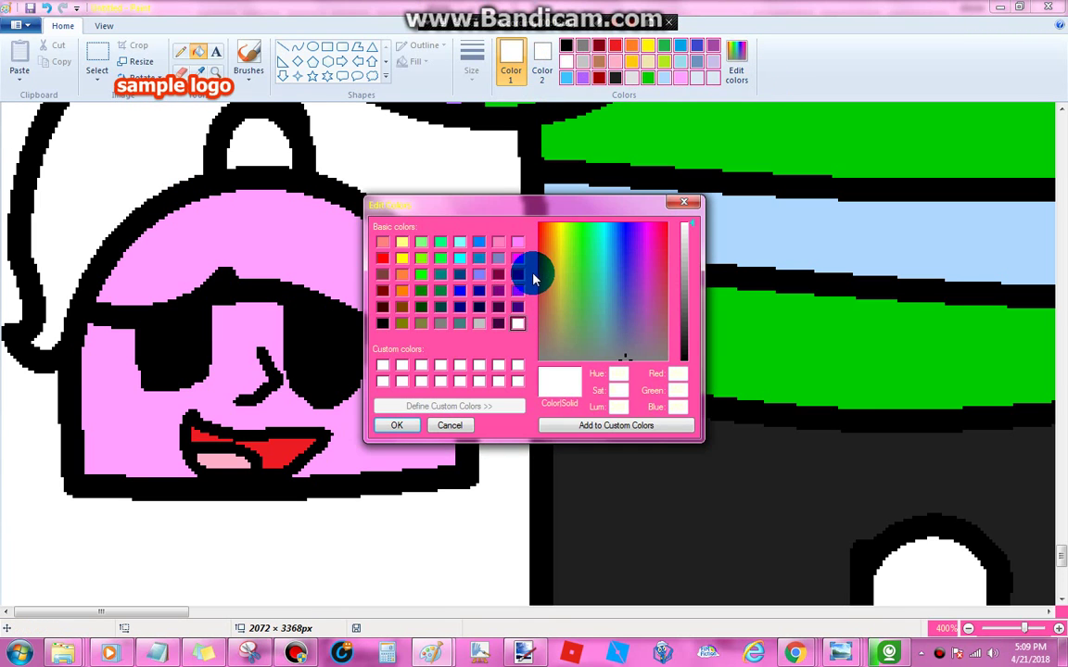
pyautogui.click(517, 293)
pyautogui.click(684, 267)
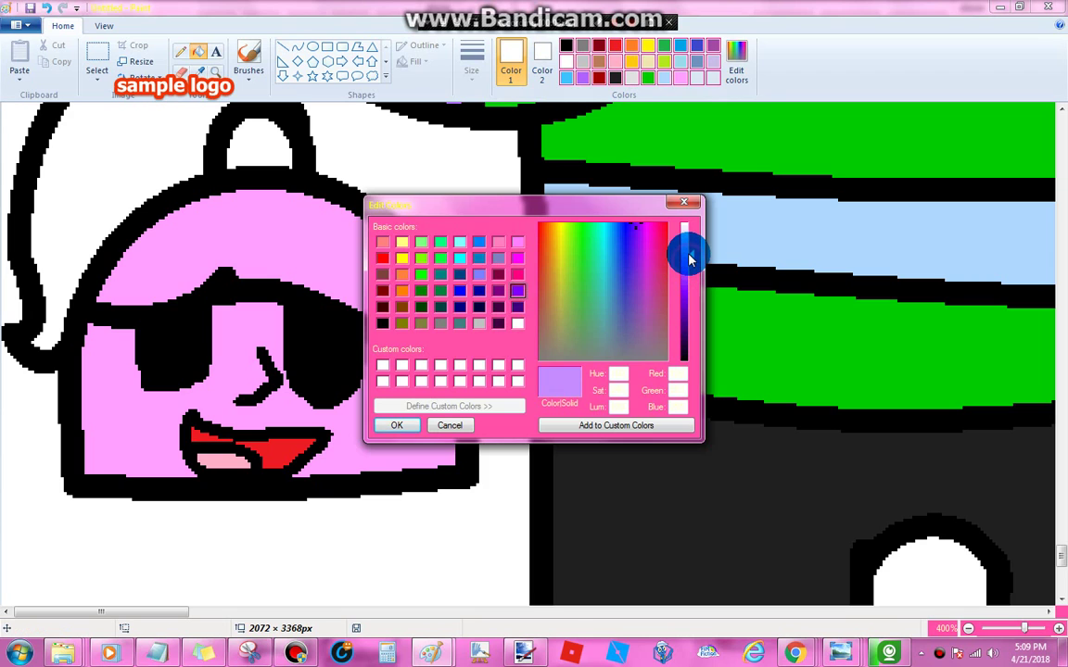
pyautogui.click(396, 426)
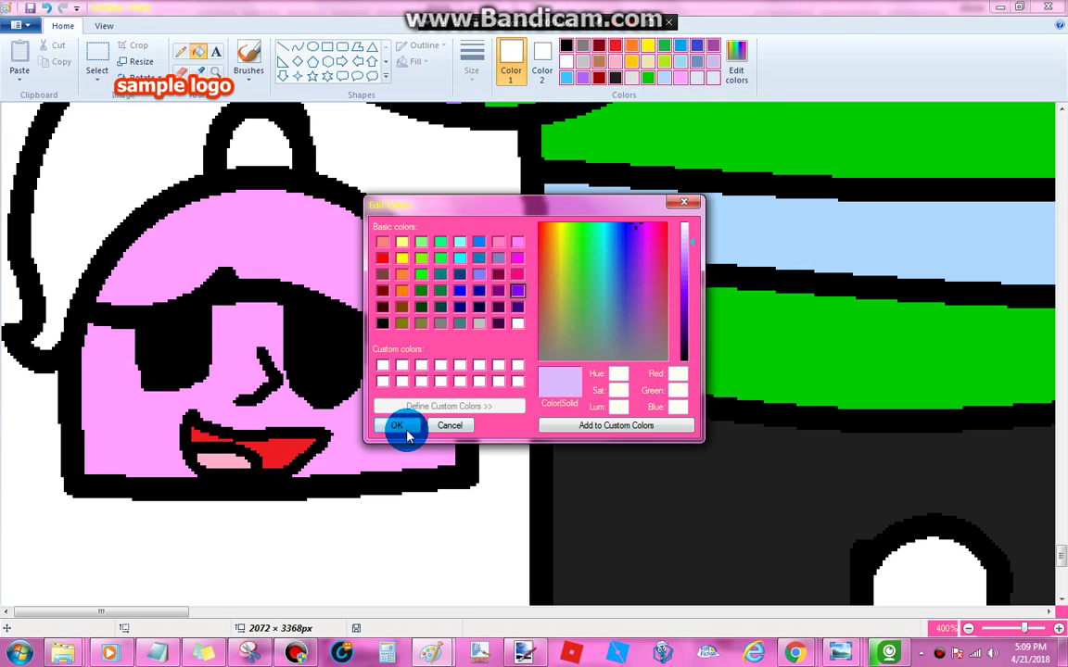
pyautogui.click(324, 220)
pyautogui.click(129, 130)
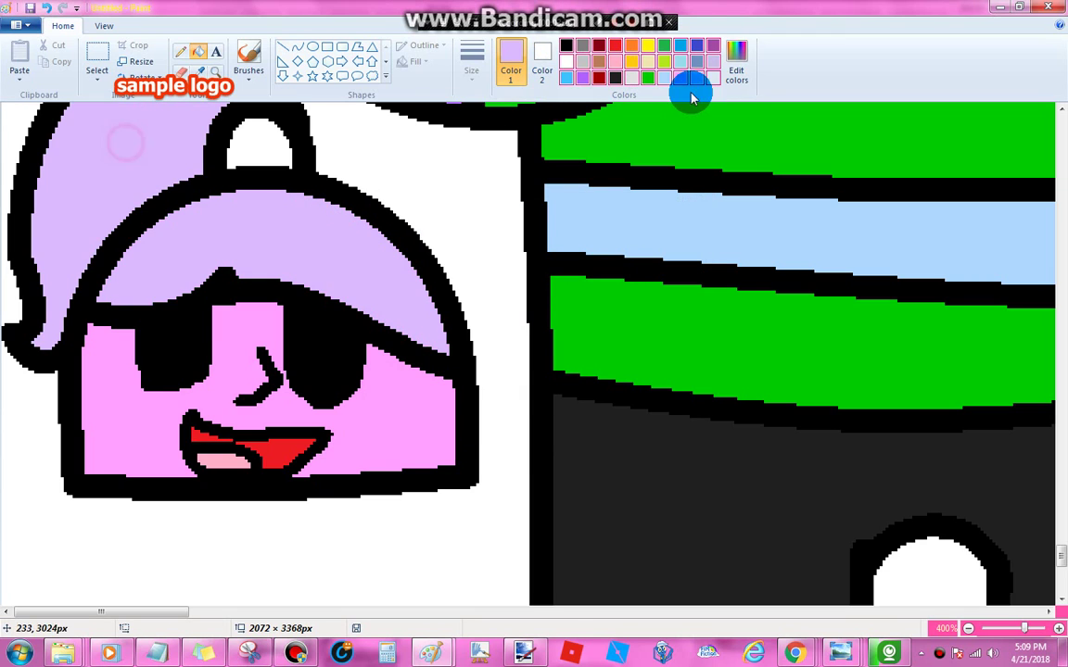
# - Mix a pale yellow and fill the small arch on top of the head with it
pyautogui.click(736, 70)
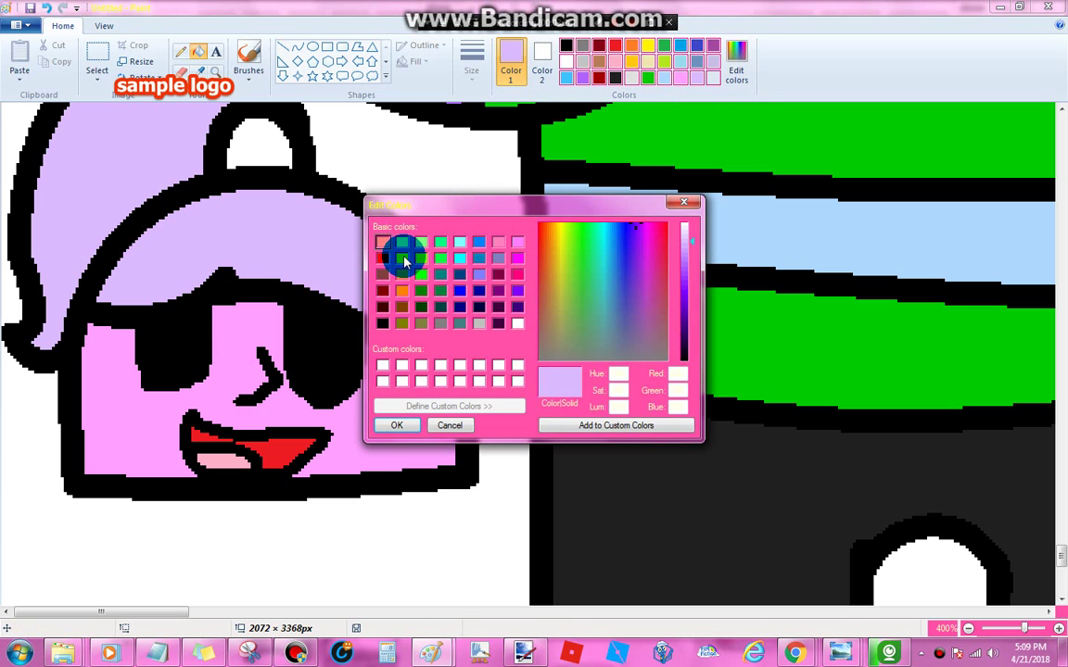
pyautogui.click(402, 257)
pyautogui.click(695, 243)
pyautogui.click(398, 426)
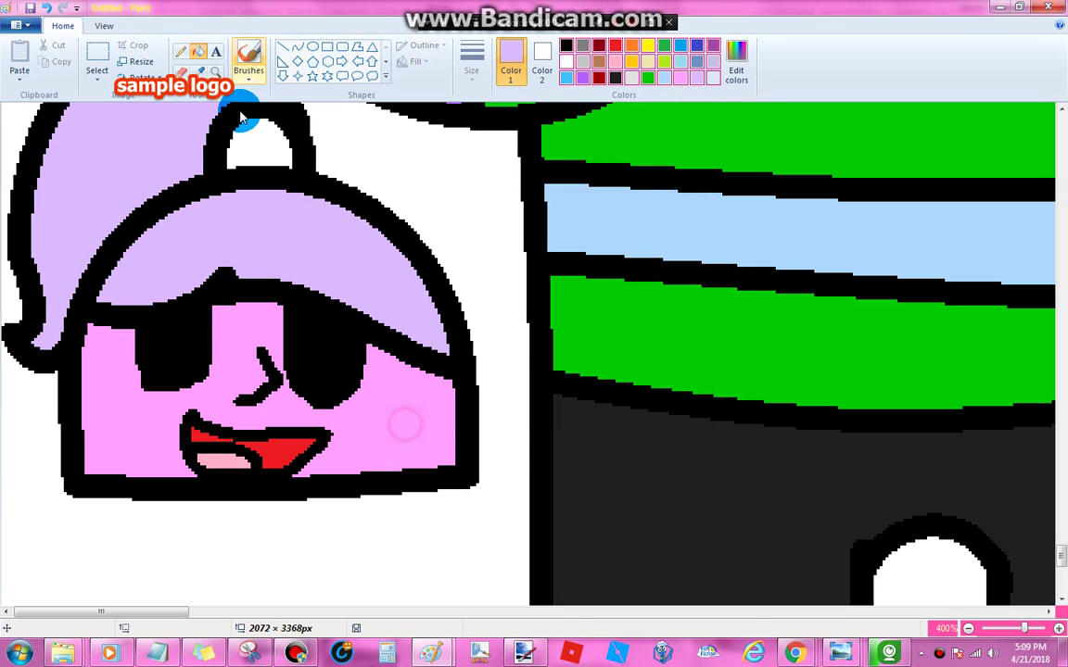
pyautogui.click(250, 148)
# - Draw a black outward-bowed arm curve about 46 × 80 px from the head's lower right corner
pyautogui.scroll(-3, 265, 215)
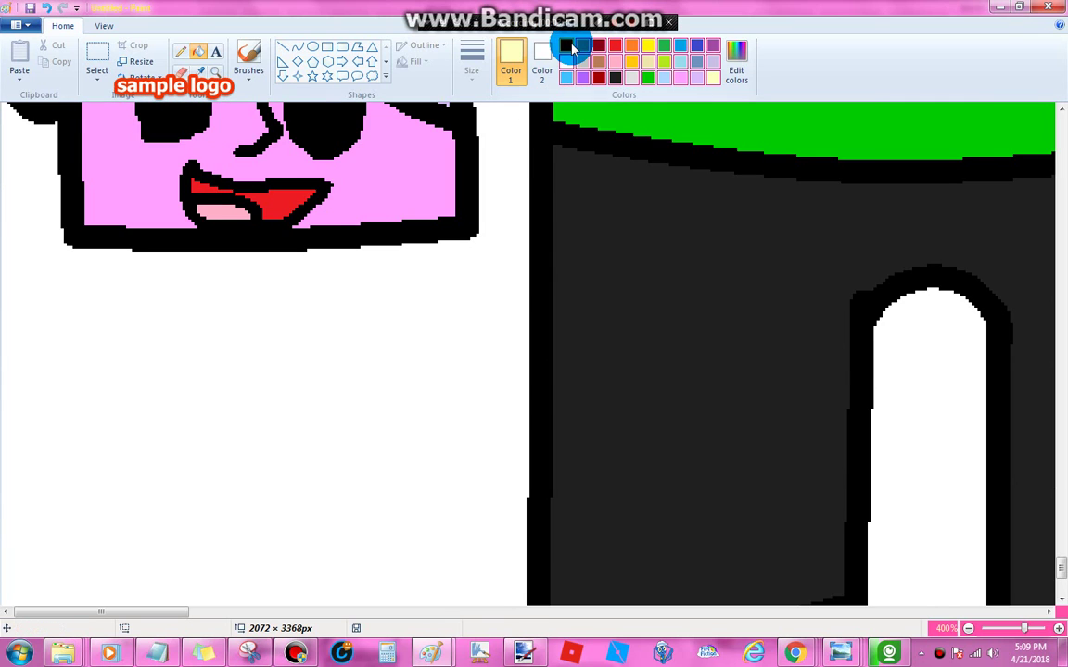
pyautogui.click(567, 46)
pyautogui.click(297, 47)
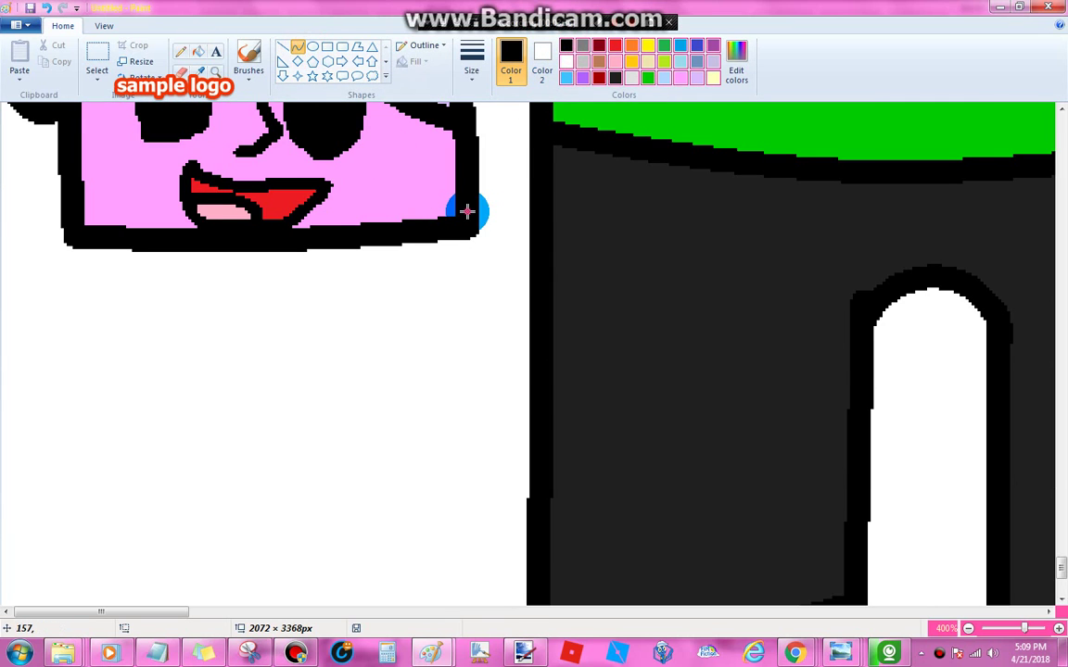
pyautogui.moveTo(491, 394); pyautogui.dragTo(420, 446)
pyautogui.moveTo(522, 305); pyautogui.dragTo(555, 286)
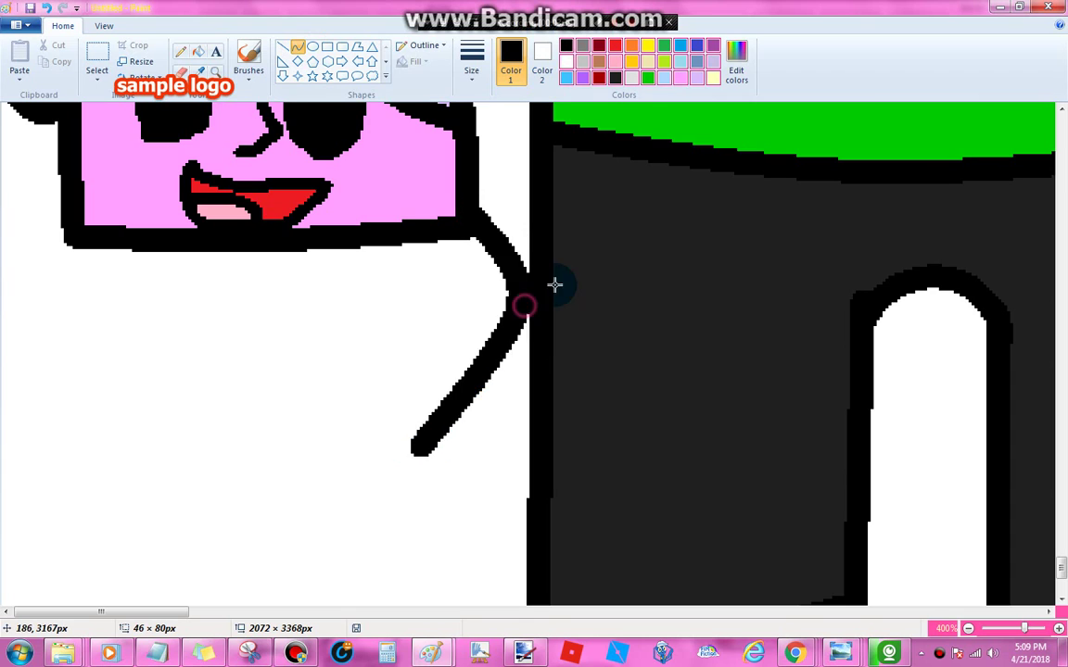
pyautogui.moveTo(531, 331); pyautogui.dragTo(519, 383)
pyautogui.click(658, 332)
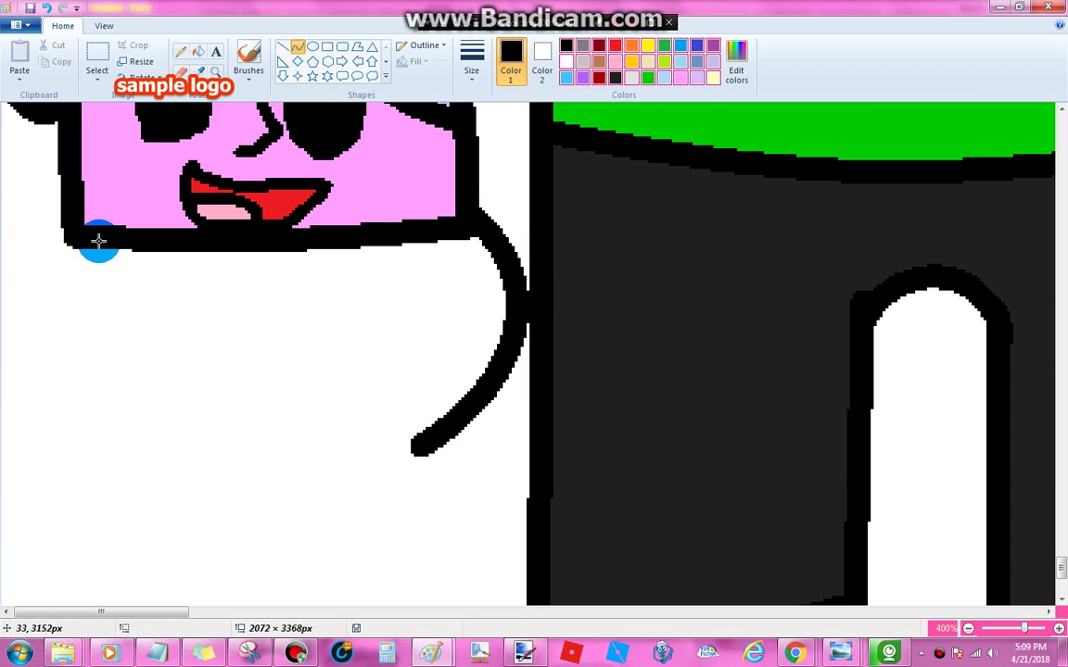
# - Draw the body outline under the head with black curves: two slightly bent sides about 89 px tall and a sagging bottom edge
pyautogui.moveTo(85, 239); pyautogui.dragTo(77, 504)
pyautogui.moveTo(94, 385); pyautogui.dragTo(100, 379)
pyautogui.moveTo(203, 340)
pyautogui.mouseDown()
pyautogui.moveTo(94, 487)
pyautogui.moveTo(387, 508)
pyautogui.mouseUp()
pyautogui.moveTo(222, 517)
pyautogui.mouseDown()
pyautogui.moveTo(210, 533)
pyautogui.moveTo(223, 535)
pyautogui.mouseUp()
pyautogui.click(459, 385)
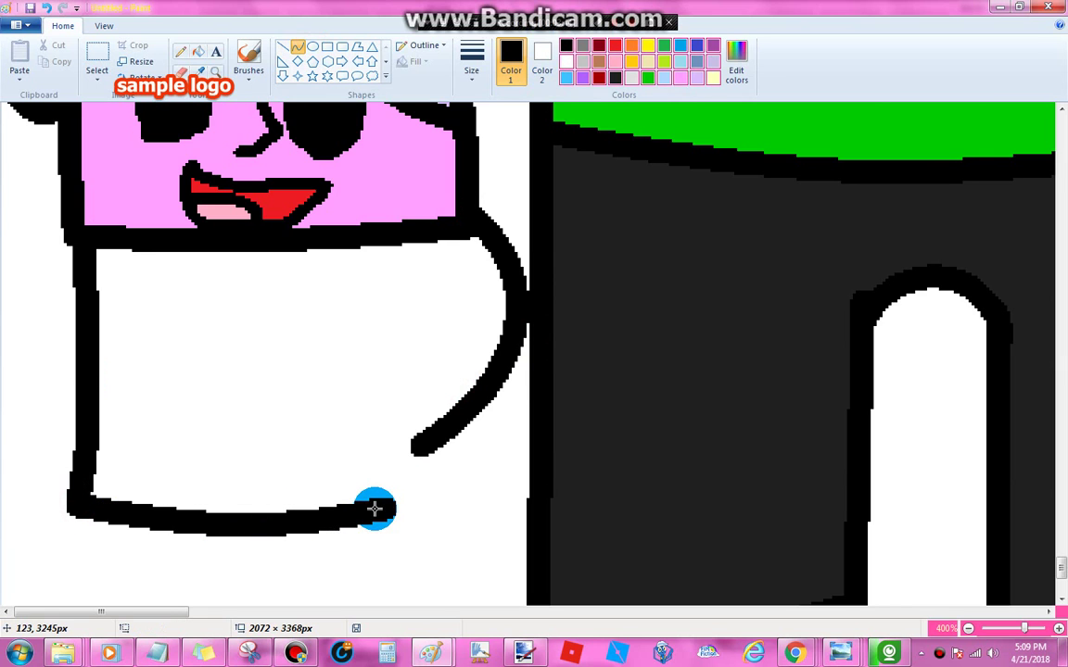
pyautogui.moveTo(374, 508); pyautogui.dragTo(380, 246)
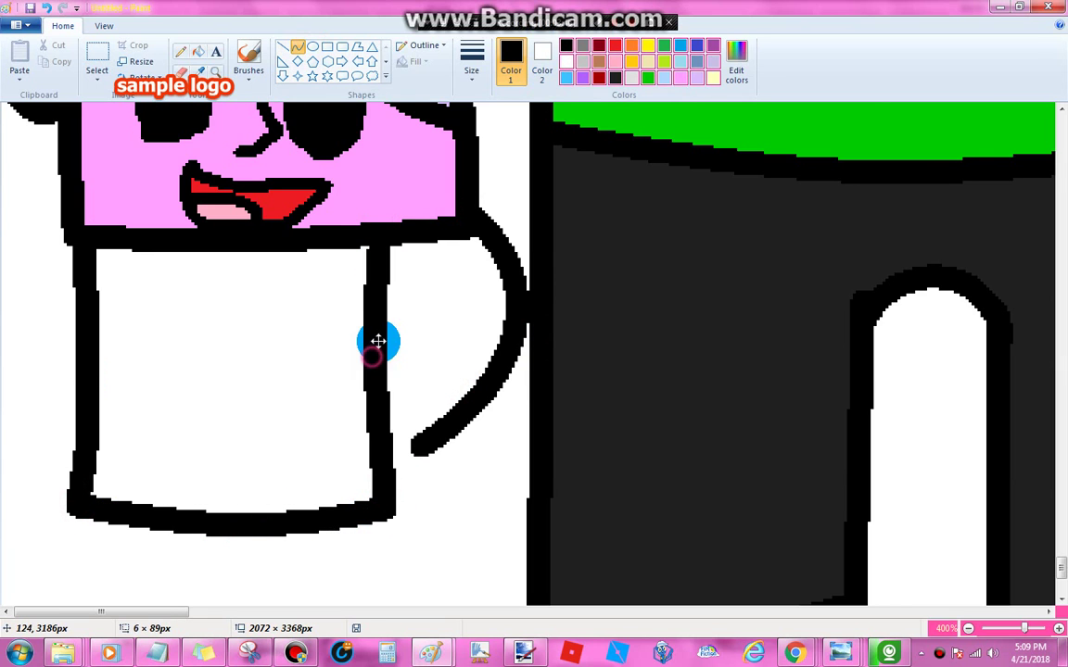
pyautogui.click(508, 298)
pyautogui.moveTo(281, 7); pyautogui.dragTo(1, 84)
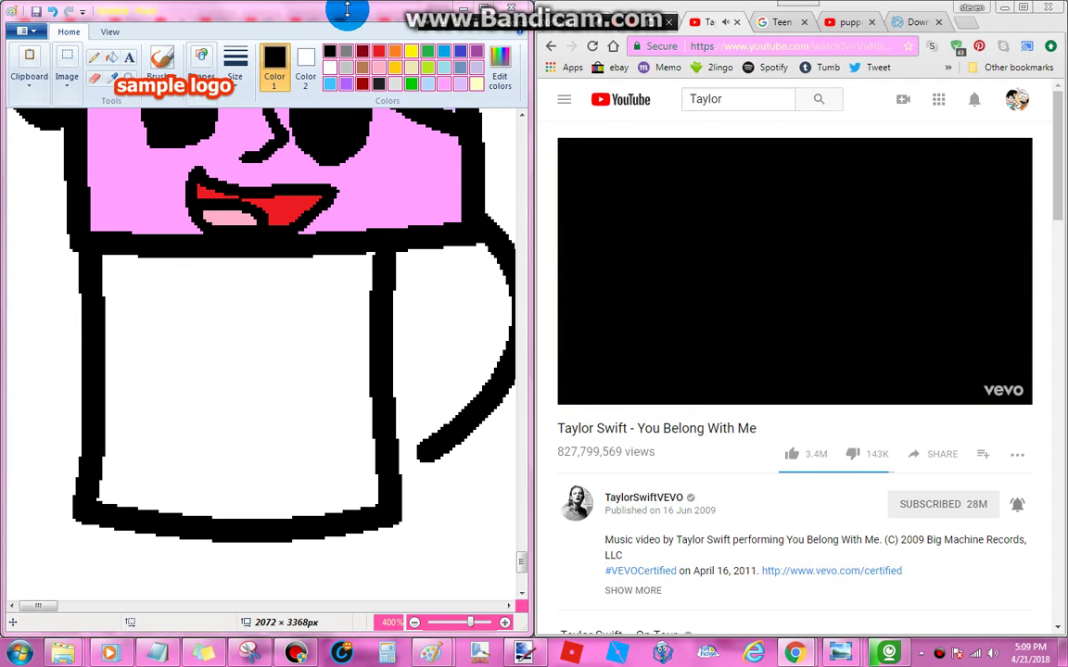
pyautogui.moveTo(347, 12)
pyautogui.mouseDown()
pyautogui.moveTo(319, 66)
pyautogui.moveTo(358, 65)
pyautogui.moveTo(352, 93)
pyautogui.moveTo(439, 2)
pyautogui.mouseUp()
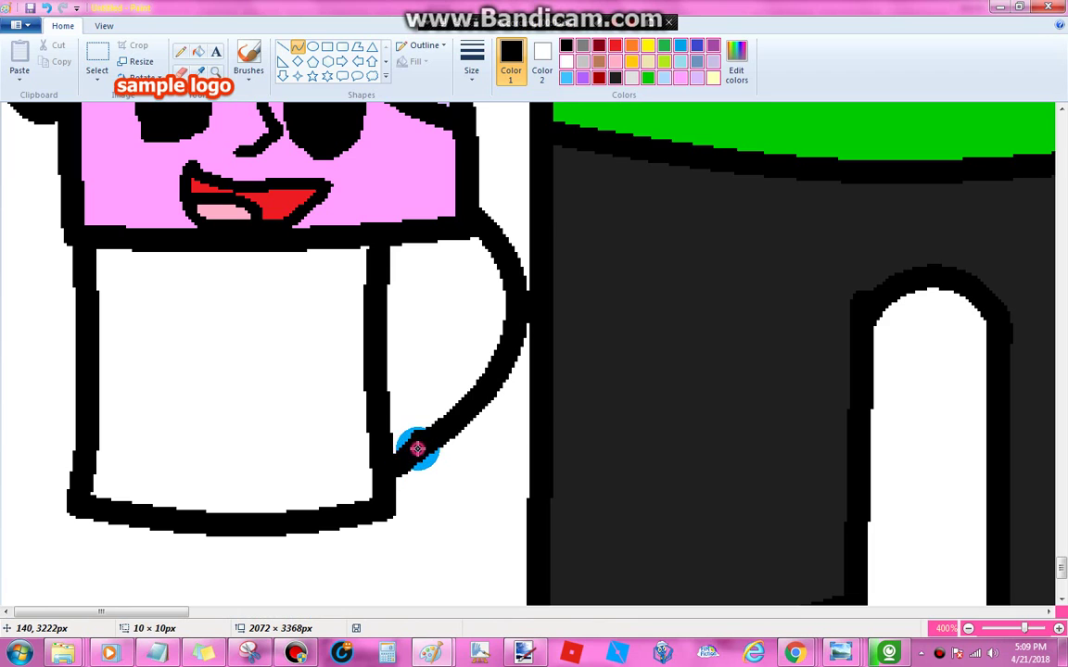
# - Join the right arm's lower end to the body and add a small curved black hand about 12 × 24 px on the body's right side
pyautogui.click(464, 390)
pyautogui.moveTo(380, 331); pyautogui.dragTo(383, 407)
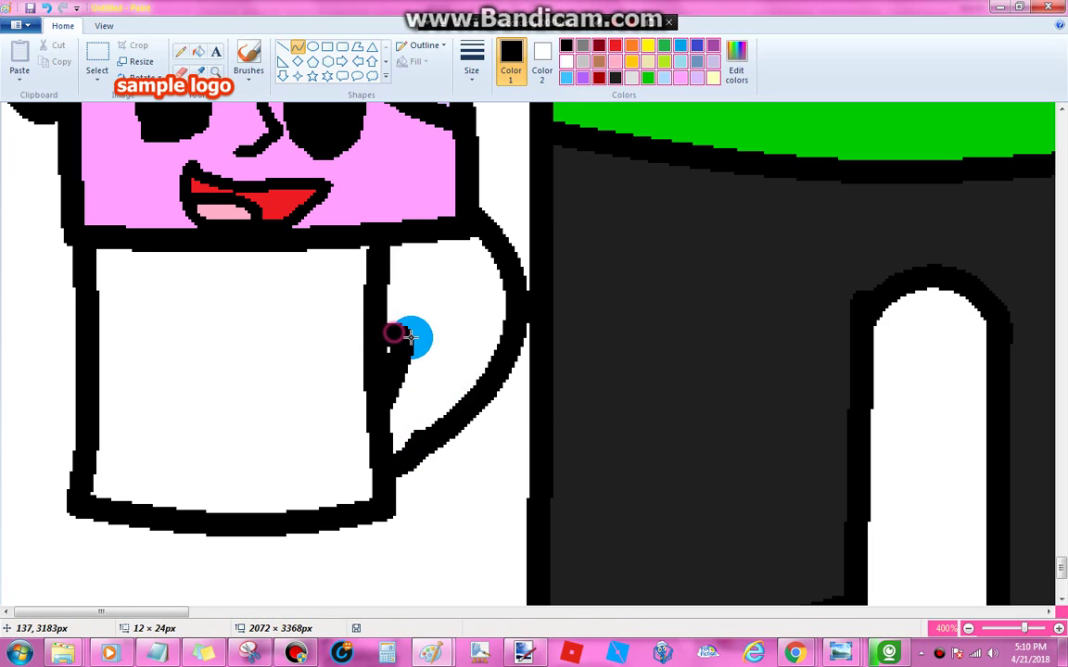
pyautogui.moveTo(411, 337); pyautogui.dragTo(425, 376)
pyautogui.click(480, 326)
# - Draw the left arm as a black outward-bowed curve beside the body, with a small curved hand about 14 × 21 px inside it
pyautogui.moveTo(86, 234); pyautogui.dragTo(14, 304)
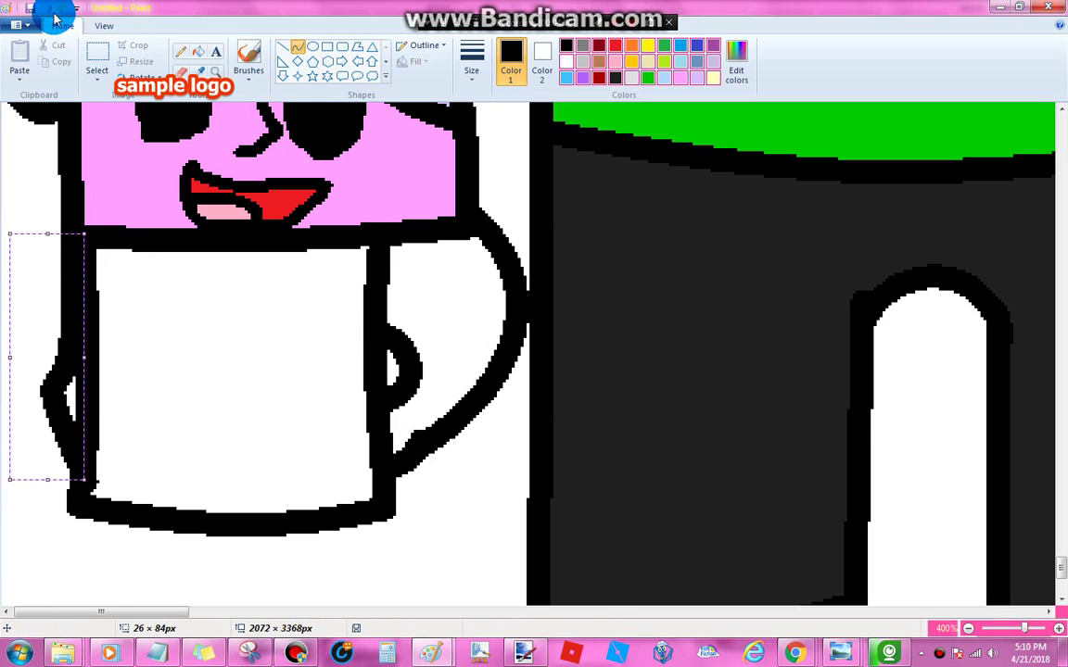
pyautogui.moveTo(75, 232); pyautogui.dragTo(9, 442)
pyautogui.click(273, 300)
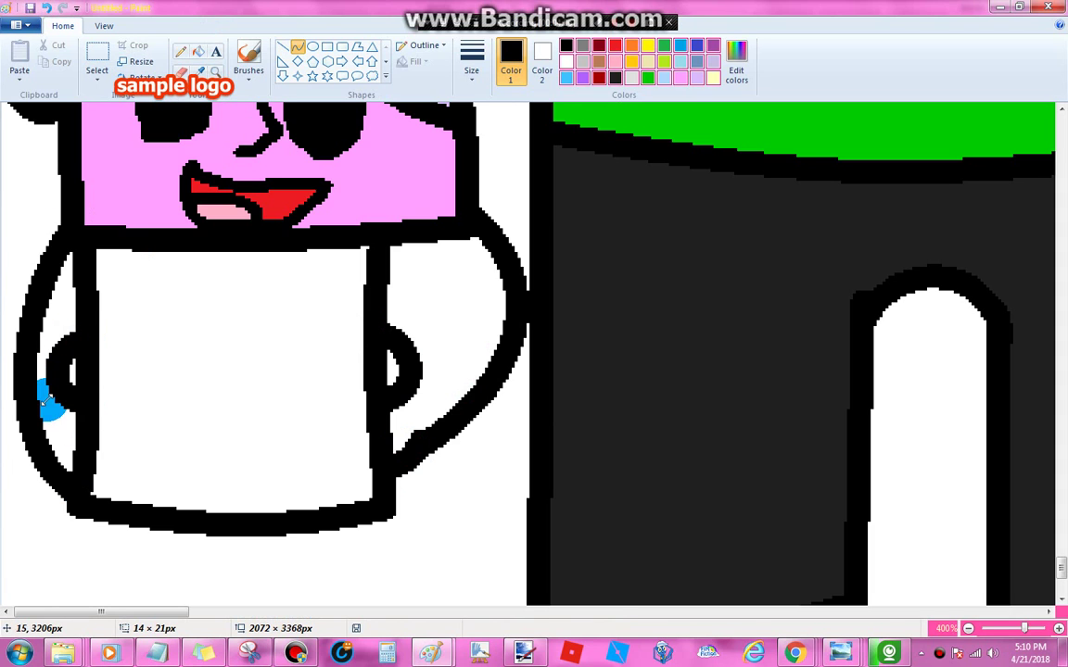
pyautogui.moveTo(42, 398); pyautogui.dragTo(44, 401)
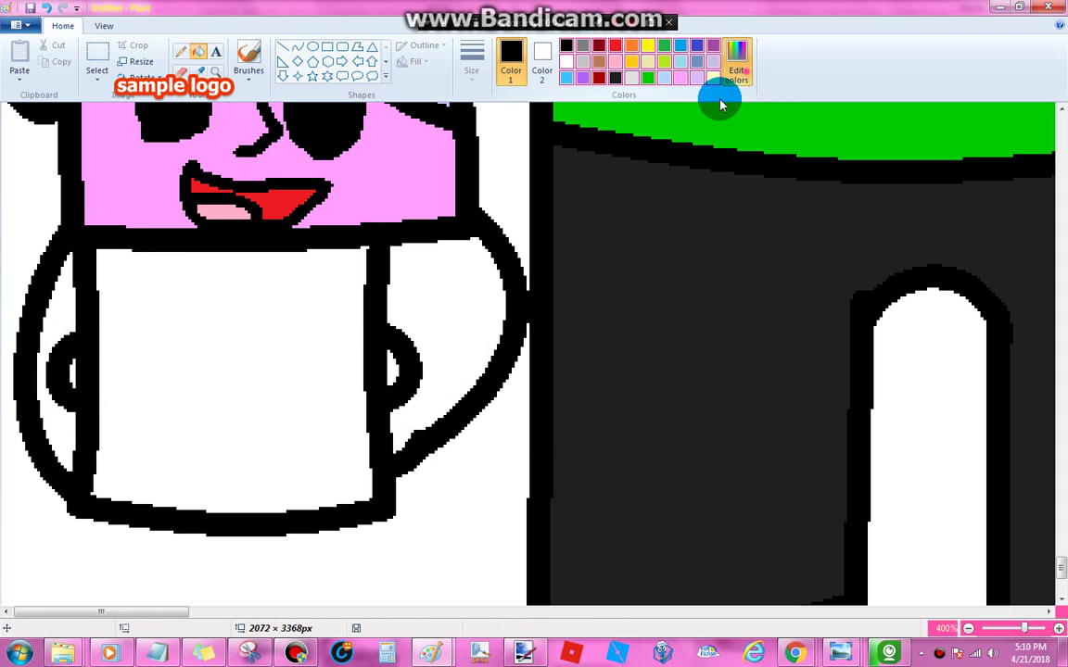
# - Fill both arms of the small character with the face's light pink
pyautogui.click(736, 70)
pyautogui.click(687, 199)
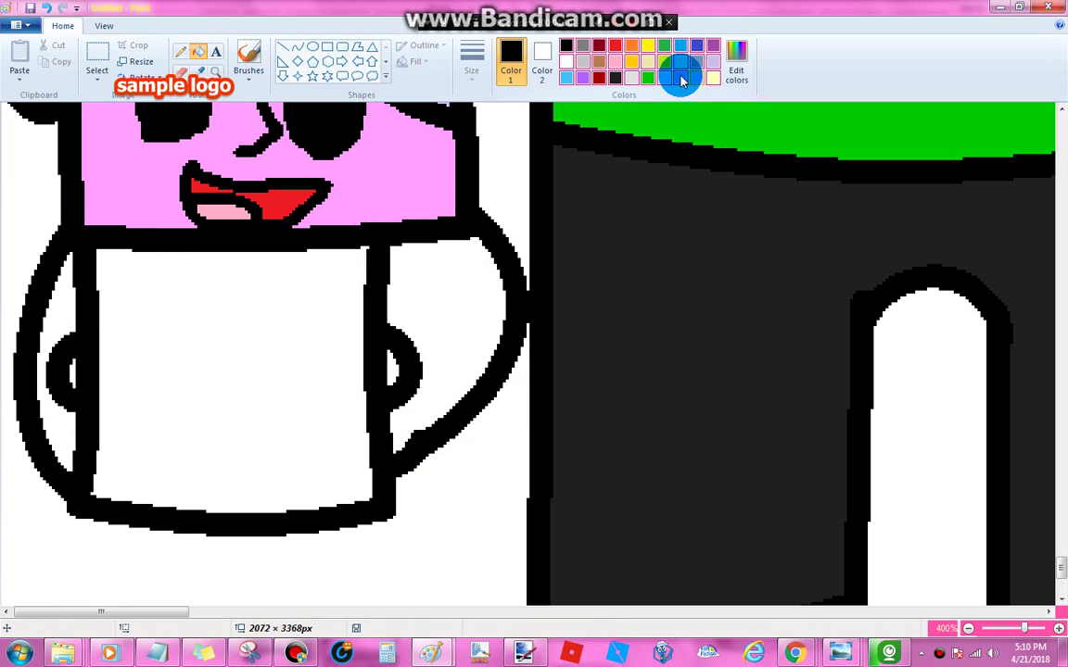
pyautogui.click(679, 77)
pyautogui.click(449, 269)
pyautogui.click(62, 300)
# - Mix a lighter shade of the basic pink and fill the small character's body with it
pyautogui.scroll(1, 241, 325)
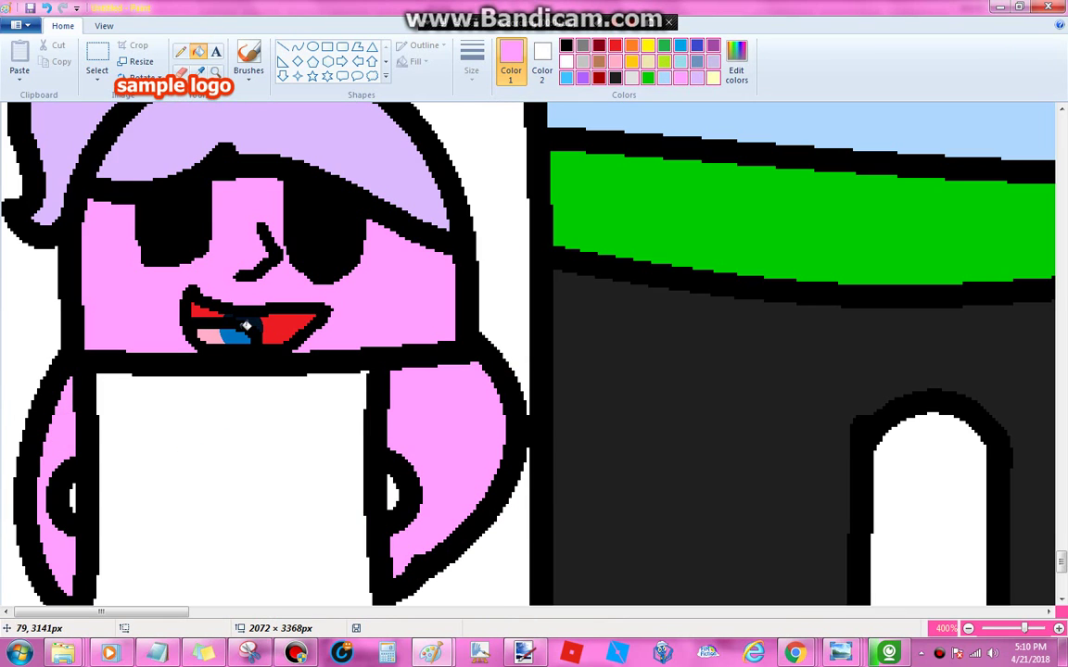
pyautogui.scroll(-3, 245, 326)
pyautogui.click(739, 95)
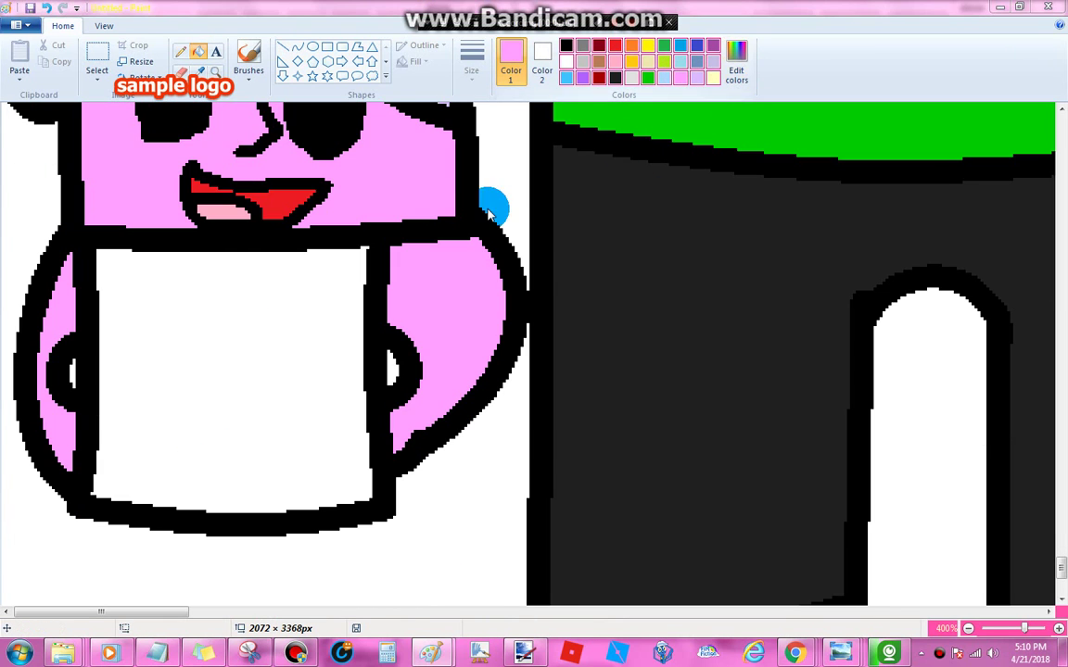
pyautogui.click(496, 243)
pyautogui.click(688, 253)
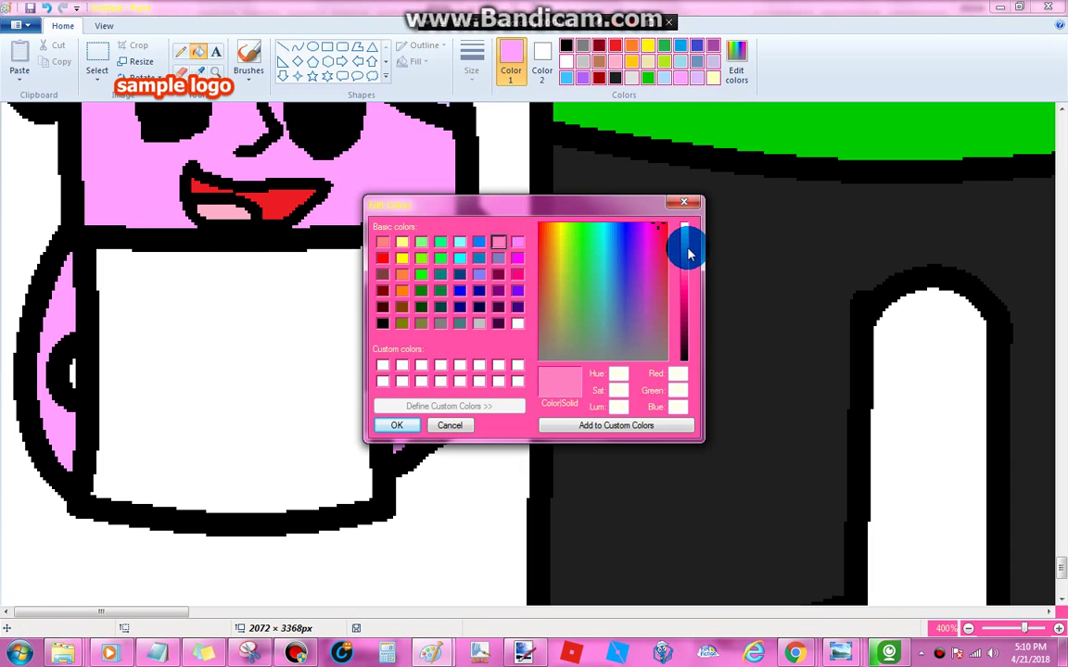
pyautogui.click(393, 425)
pyautogui.click(224, 367)
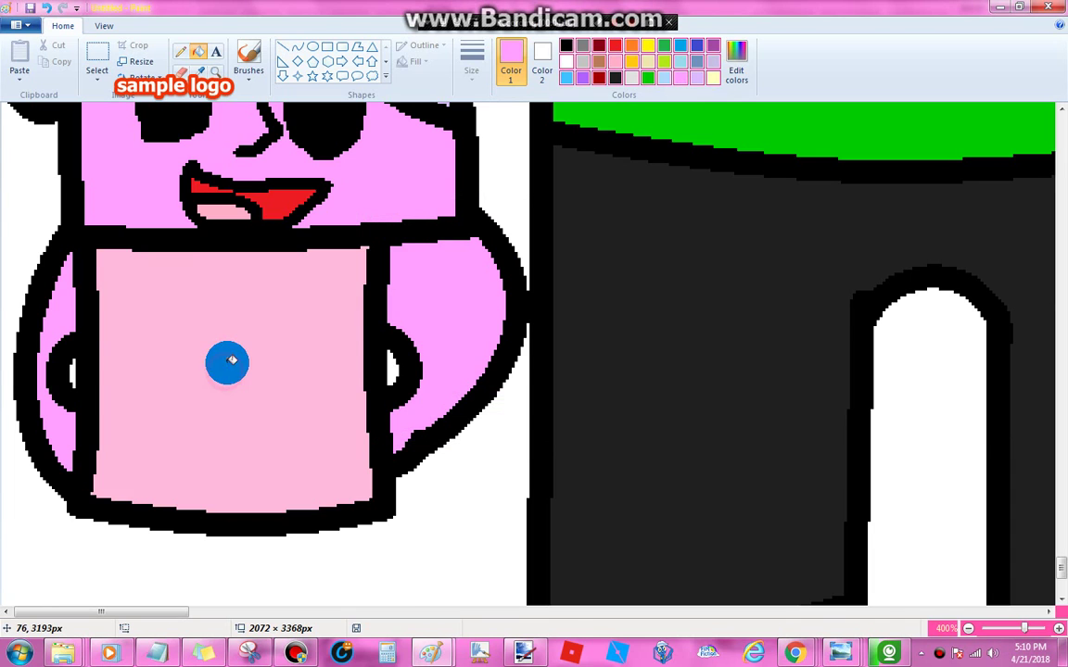
# - Draw black sleeve lines across the arms, about 37 × 28 px on the right arm and 5 × 11 px on the left
pyautogui.scroll(3, 232, 356)
pyautogui.click(566, 45)
pyautogui.click(283, 48)
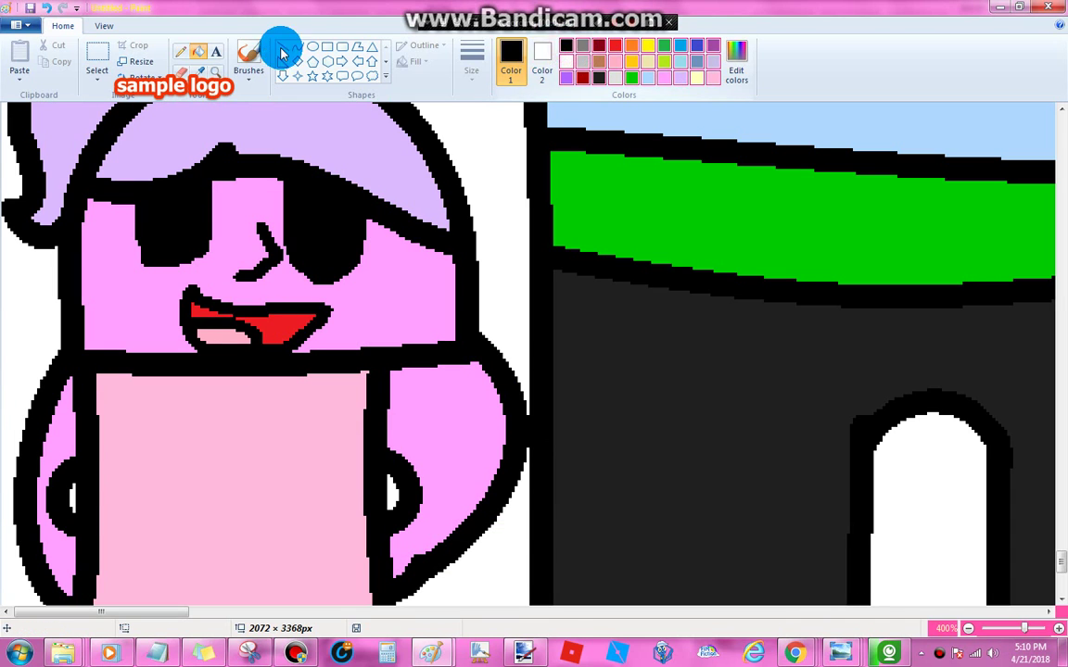
pyautogui.moveTo(397, 477); pyautogui.dragTo(509, 393)
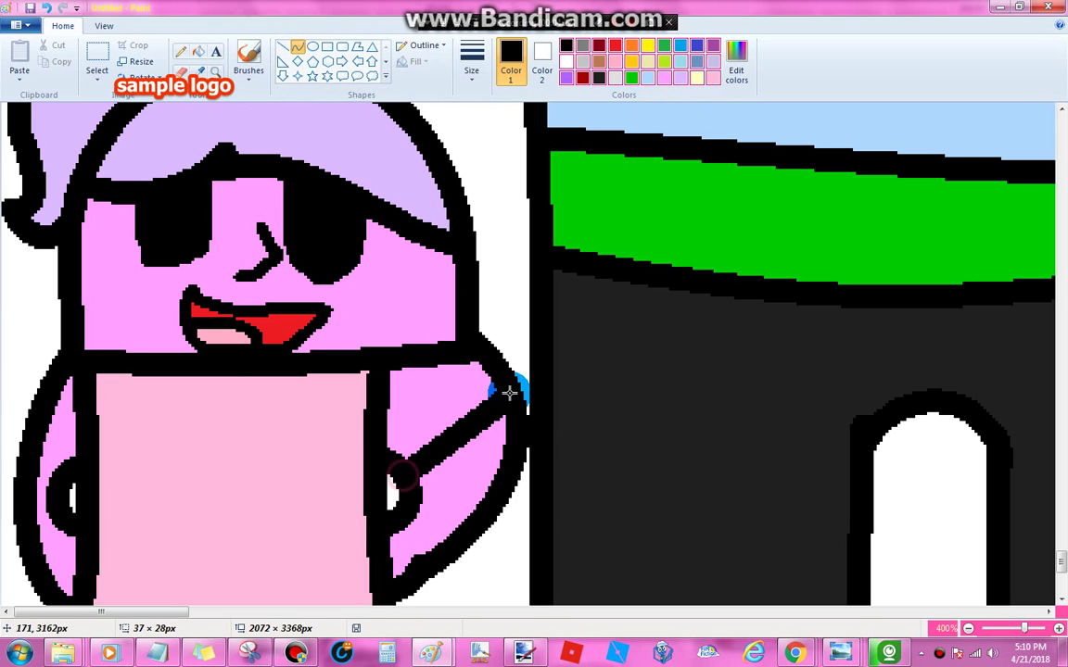
pyautogui.click(460, 440)
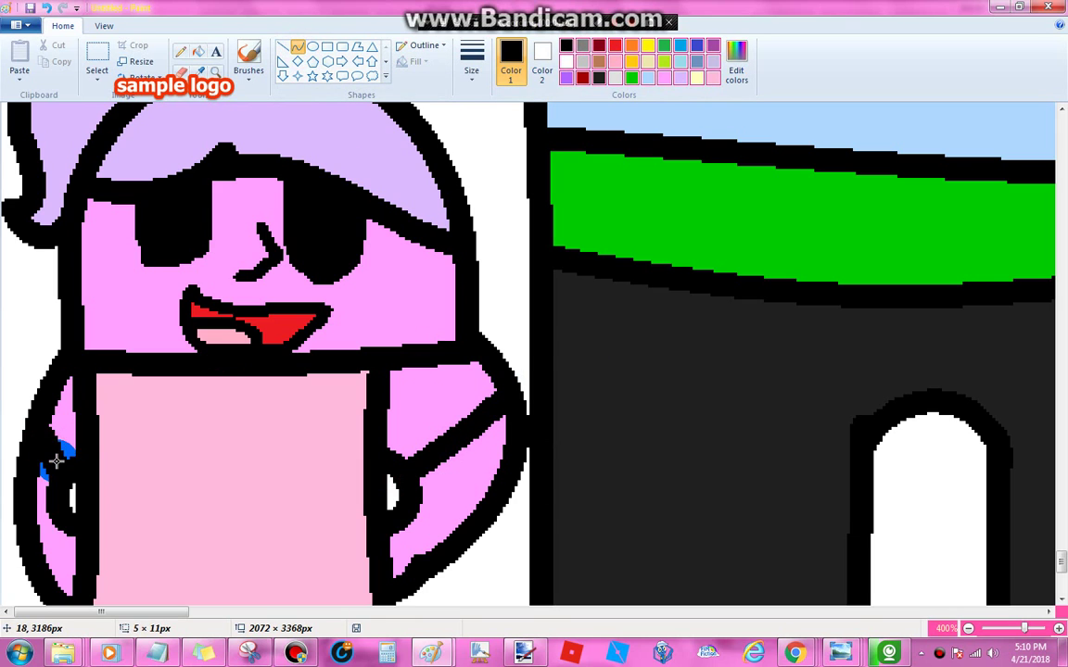
pyautogui.click(157, 396)
# - Mix a very pale tint of the basic blue and fill both of the small character's sleeves with it
pyautogui.click(199, 53)
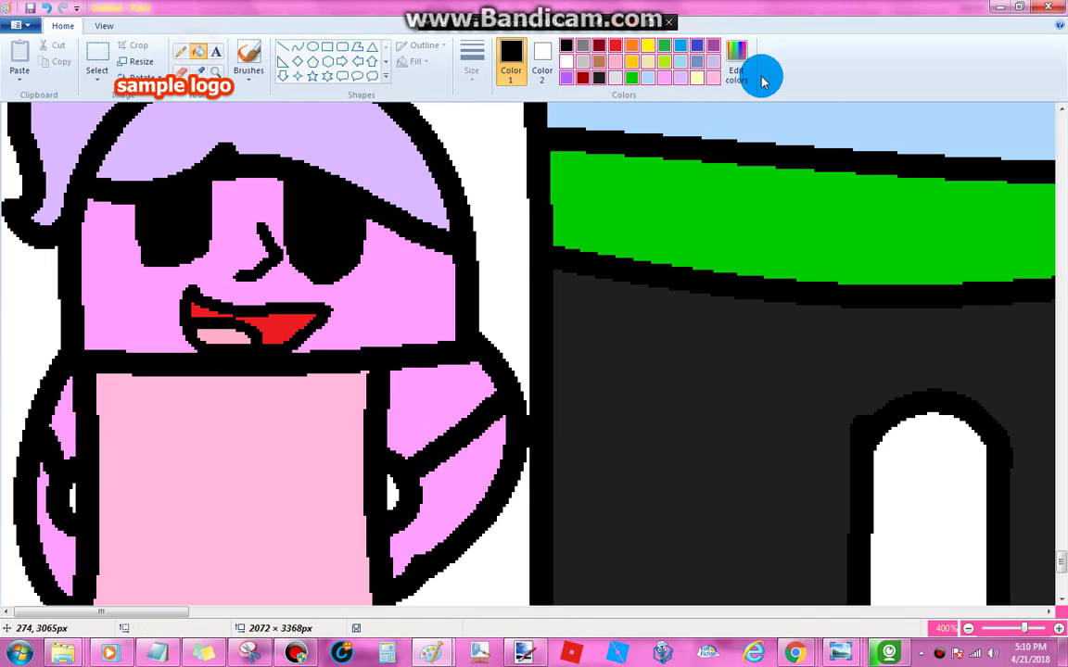
pyautogui.click(742, 81)
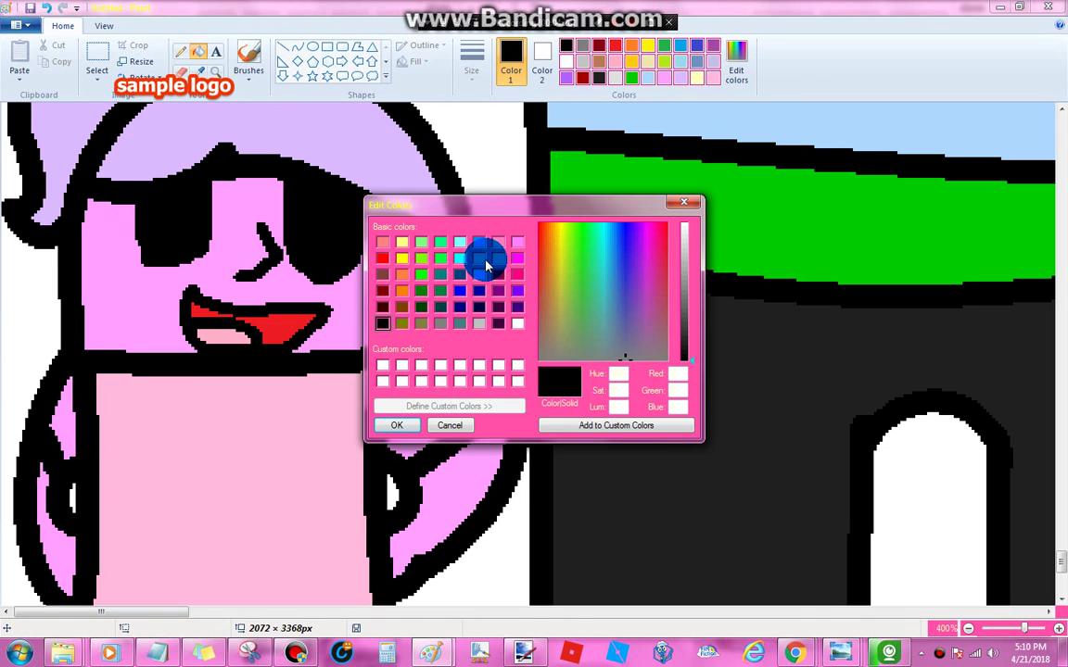
pyautogui.click(482, 261)
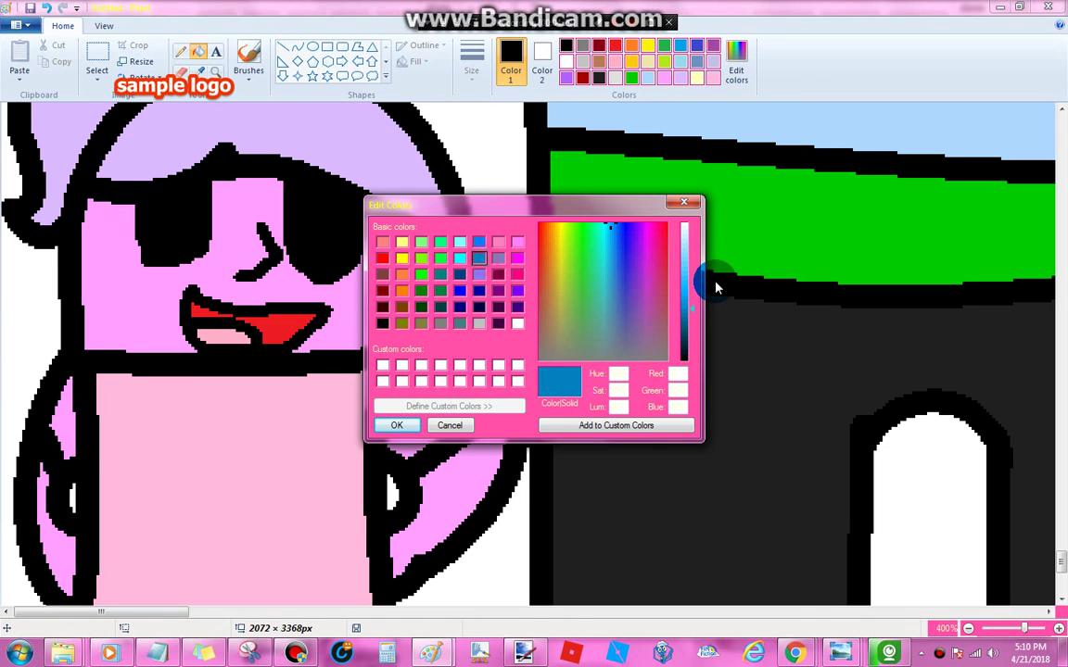
pyautogui.click(409, 423)
pyautogui.click(411, 422)
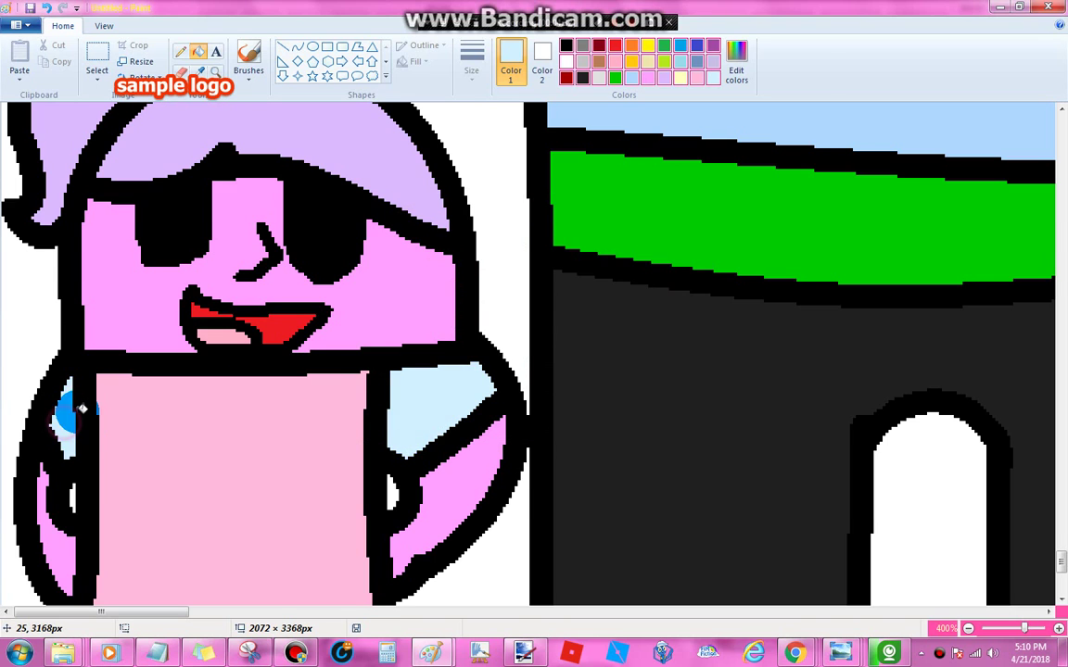
# - Draw the small character's left leg below the body in black, with nearly vertical sides and a slightly curved bottom edge
pyautogui.scroll(-1, 147, 381)
pyautogui.scroll(-3, 137, 371)
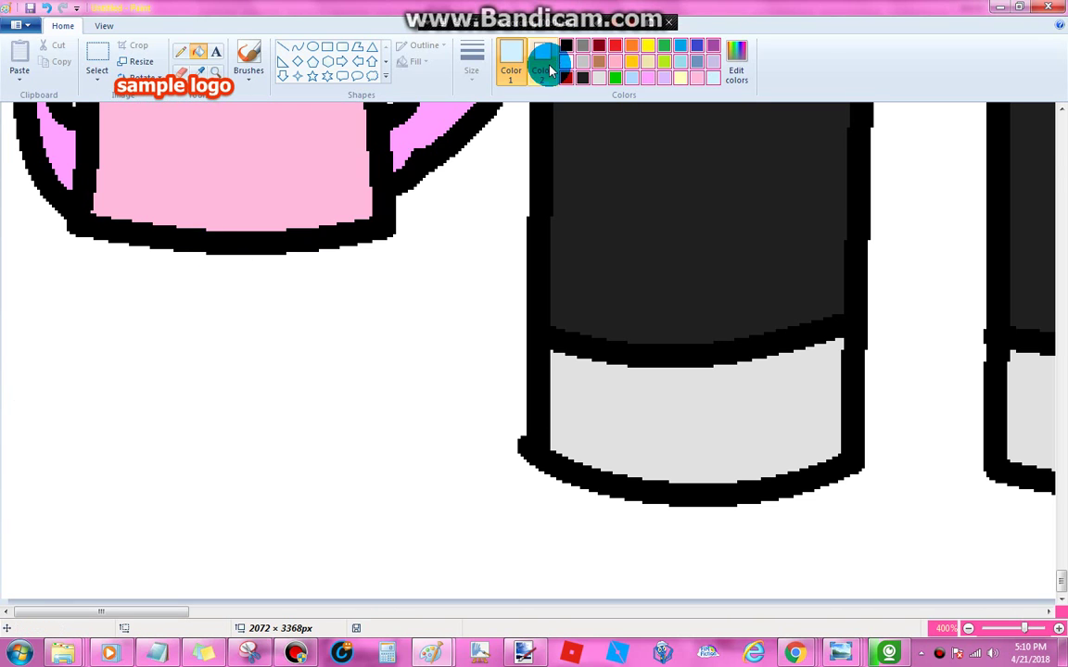
pyautogui.click(566, 45)
pyautogui.click(293, 51)
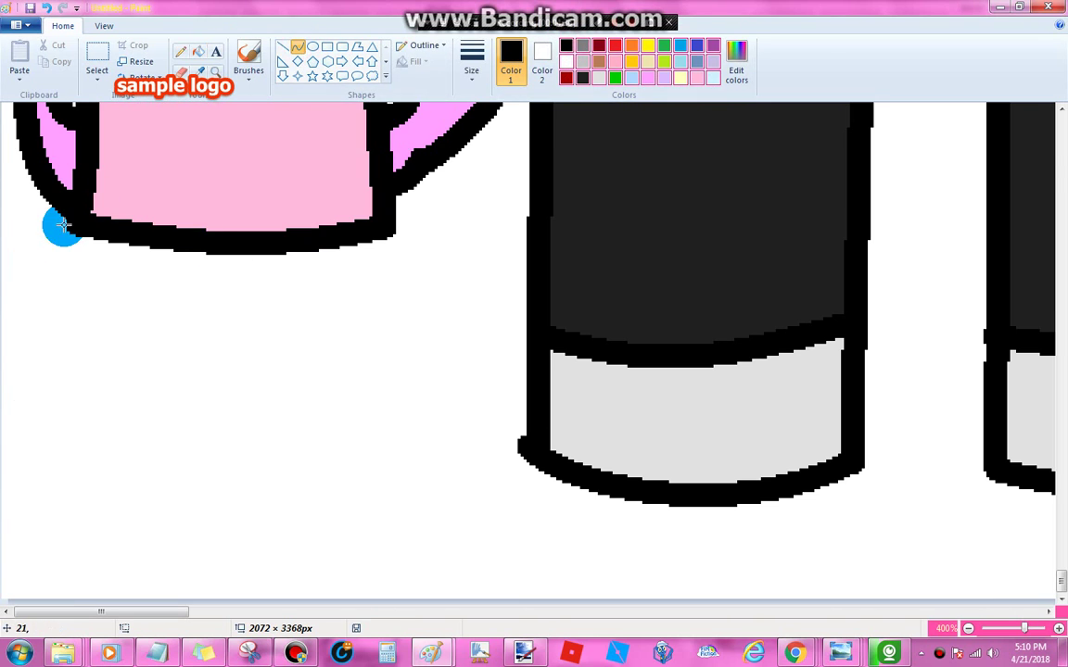
pyautogui.moveTo(70, 219)
pyautogui.mouseDown()
pyautogui.moveTo(62, 405)
pyautogui.moveTo(61, 375)
pyautogui.mouseUp()
pyautogui.click(137, 312)
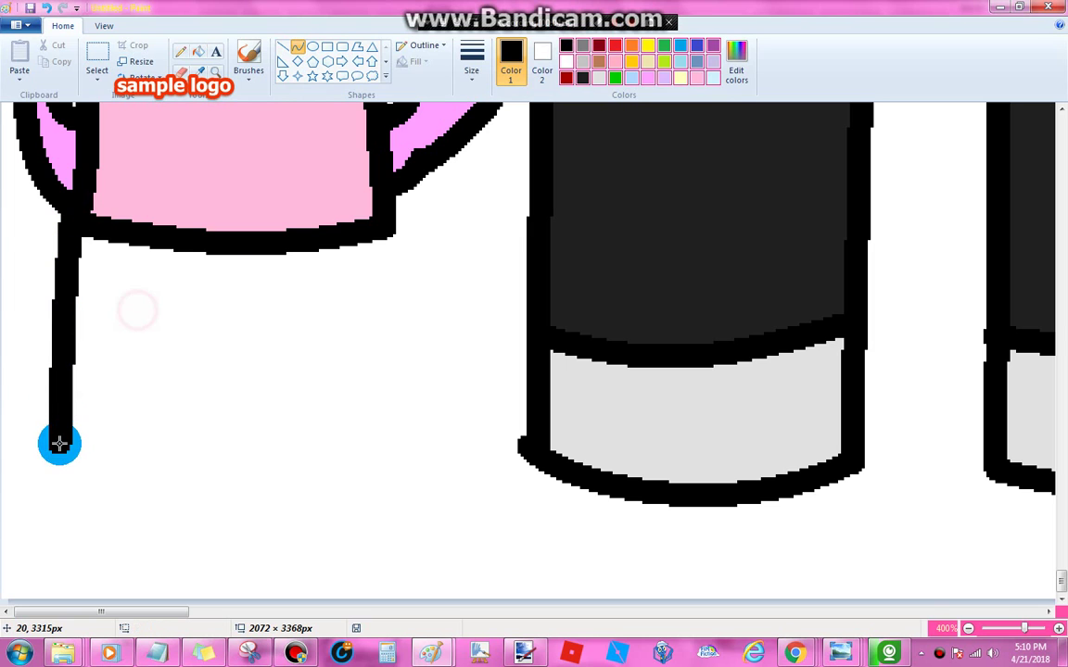
pyautogui.moveTo(59, 444)
pyautogui.mouseDown()
pyautogui.moveTo(201, 452)
pyautogui.moveTo(210, 280)
pyautogui.moveTo(206, 297)
pyautogui.moveTo(287, 452)
pyautogui.moveTo(435, 403)
pyautogui.mouseUp()
pyautogui.click(84, 453)
pyautogui.click(165, 462)
pyautogui.click(251, 355)
pyautogui.click(269, 226)
# - Draw the small character's right leg in black, slanting outward from the crotch with a rounded bottom edge
pyautogui.click(265, 388)
pyautogui.click(371, 324)
pyautogui.click(344, 465)
pyautogui.click(406, 464)
pyautogui.click(421, 236)
pyautogui.moveTo(383, 238); pyautogui.dragTo(433, 402)
pyautogui.click(411, 364)
pyautogui.click(424, 372)
pyautogui.click(474, 284)
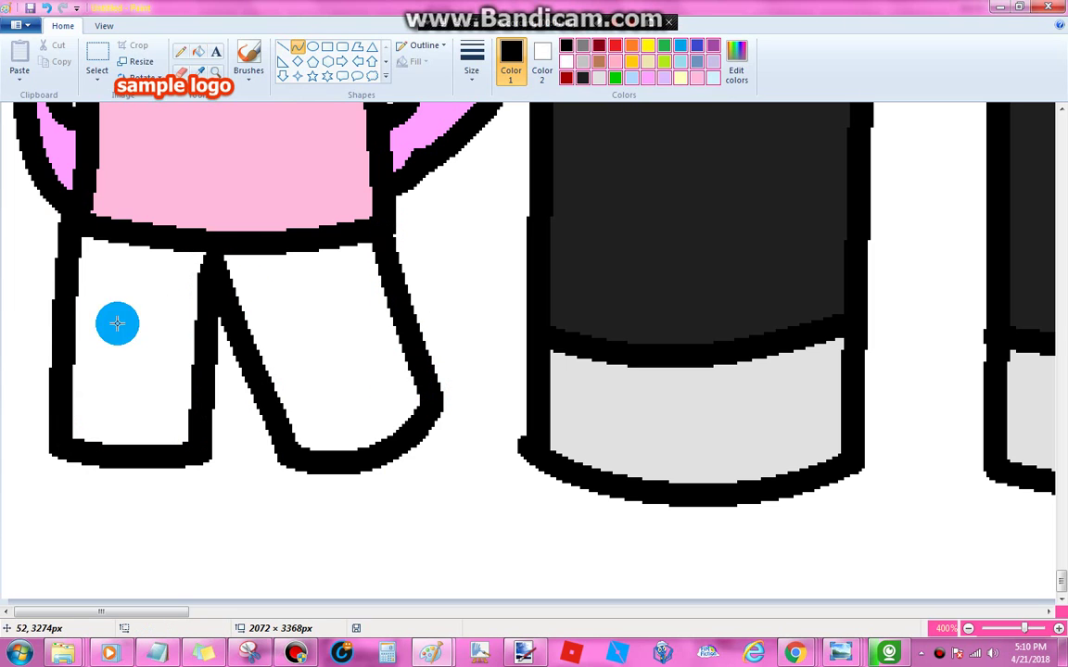
# - Draw sagging black hem lines across the middle of both legs, about 51 × 16 px on the right leg
pyautogui.moveTo(64, 322)
pyautogui.mouseDown()
pyautogui.moveTo(210, 343)
pyautogui.moveTo(341, 331)
pyautogui.moveTo(393, 305)
pyautogui.mouseUp()
pyautogui.click(121, 349)
pyautogui.click(268, 310)
pyautogui.click(294, 345)
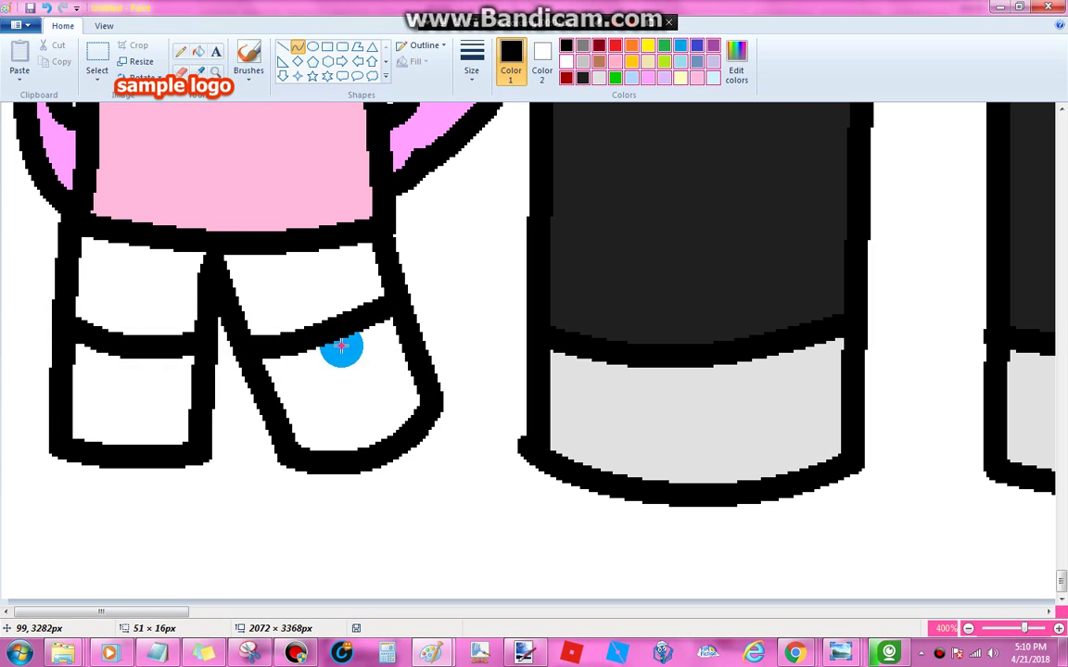
# - Mix a paler tint of the basic cyan and fill both upper leg sections with it as shorts
pyautogui.click(197, 49)
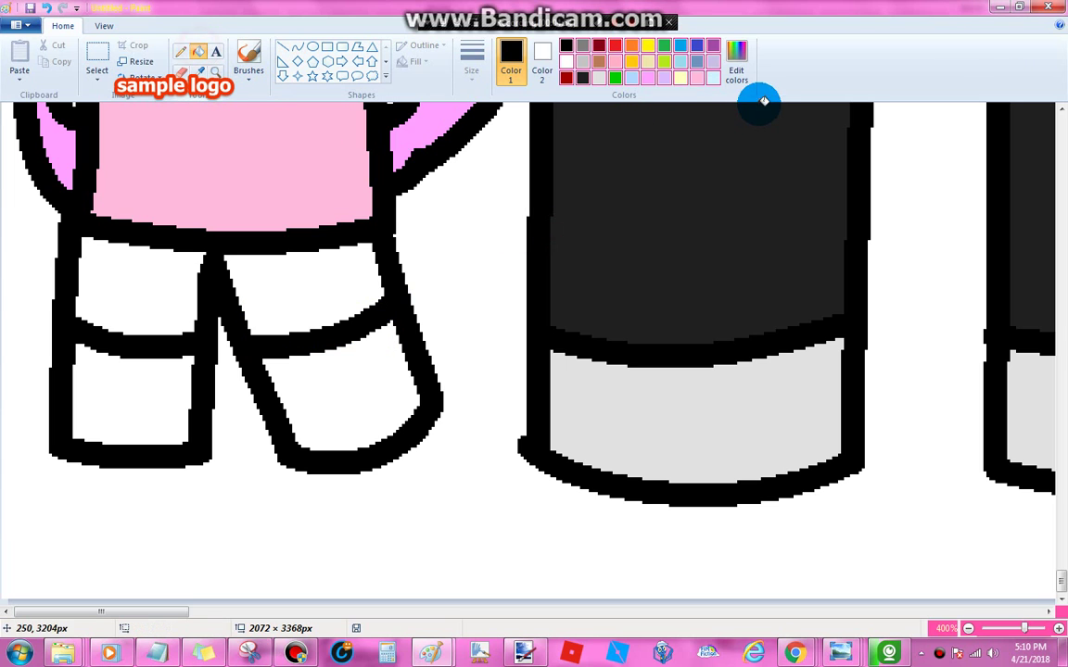
pyautogui.click(733, 66)
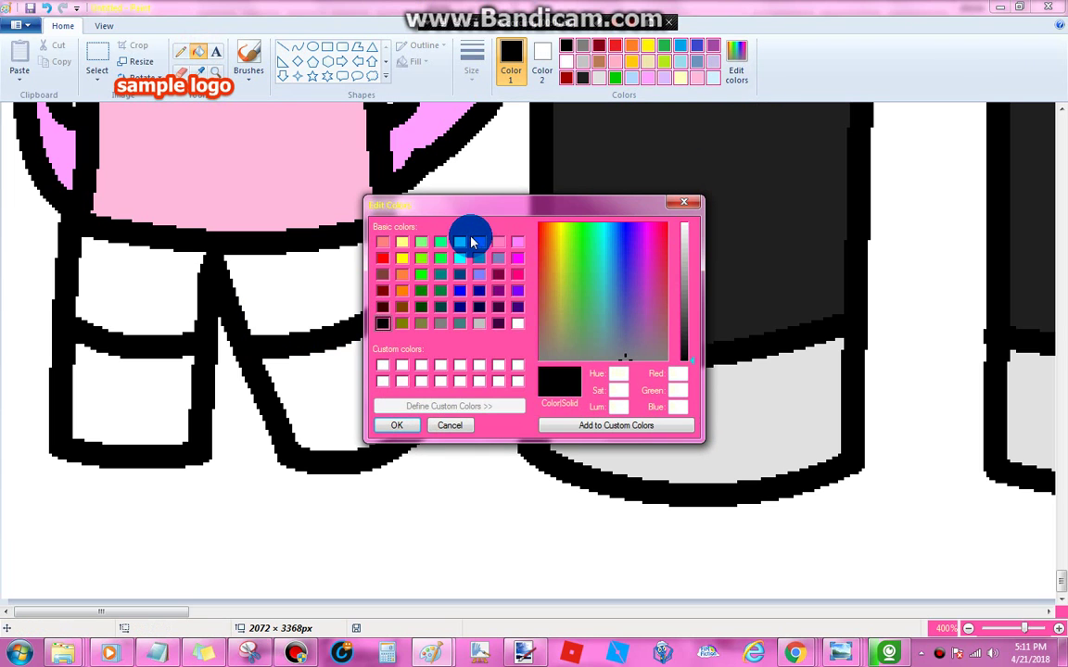
pyautogui.click(466, 244)
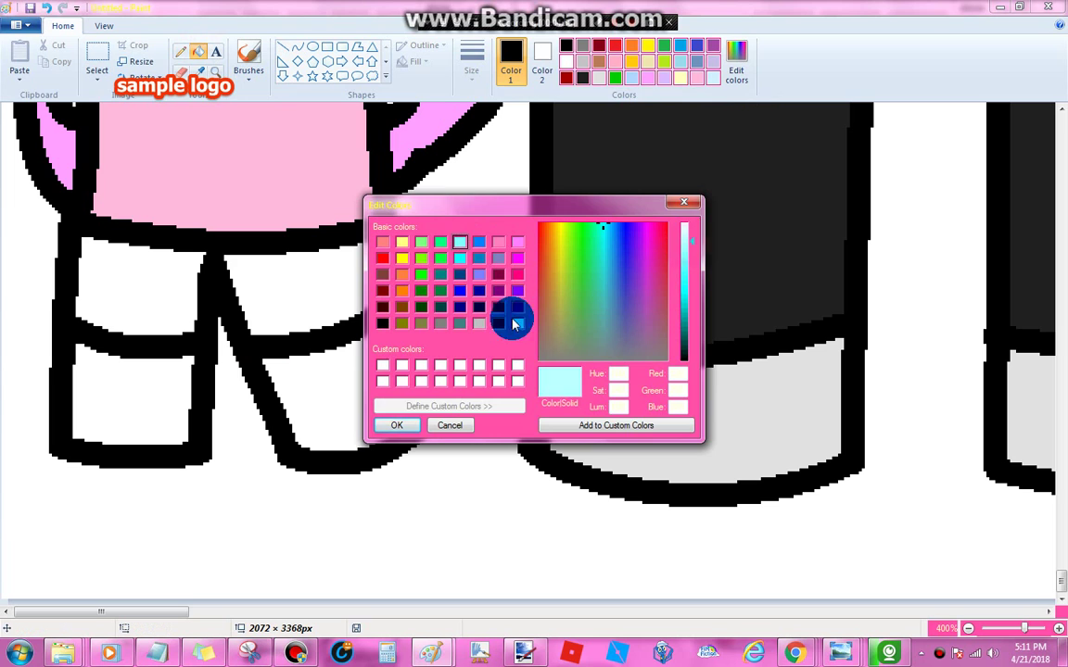
pyautogui.click(396, 425)
pyautogui.click(310, 286)
pyautogui.click(145, 262)
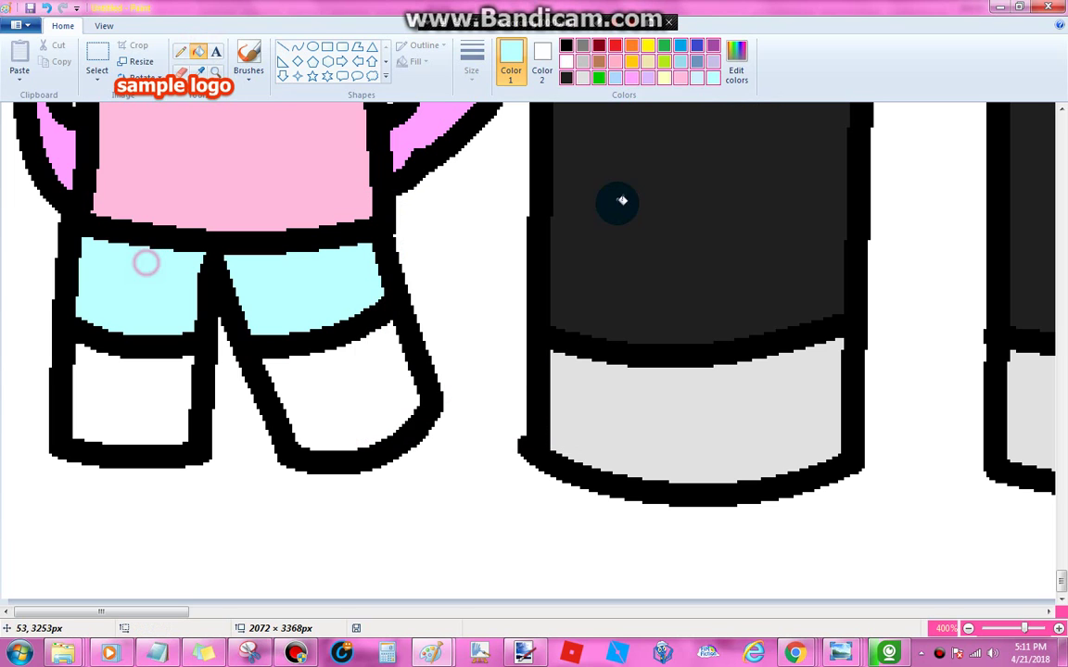
# - Mix a pale tint of the basic yellow and fill both lower leg sections with it
pyautogui.click(736, 79)
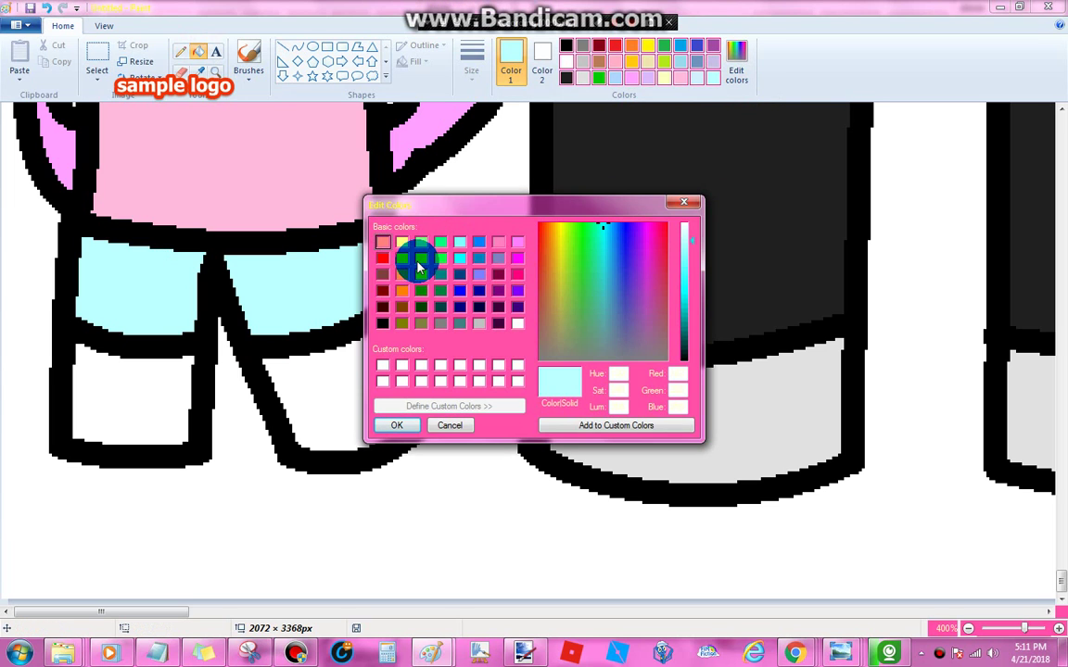
pyautogui.click(401, 244)
pyautogui.click(699, 259)
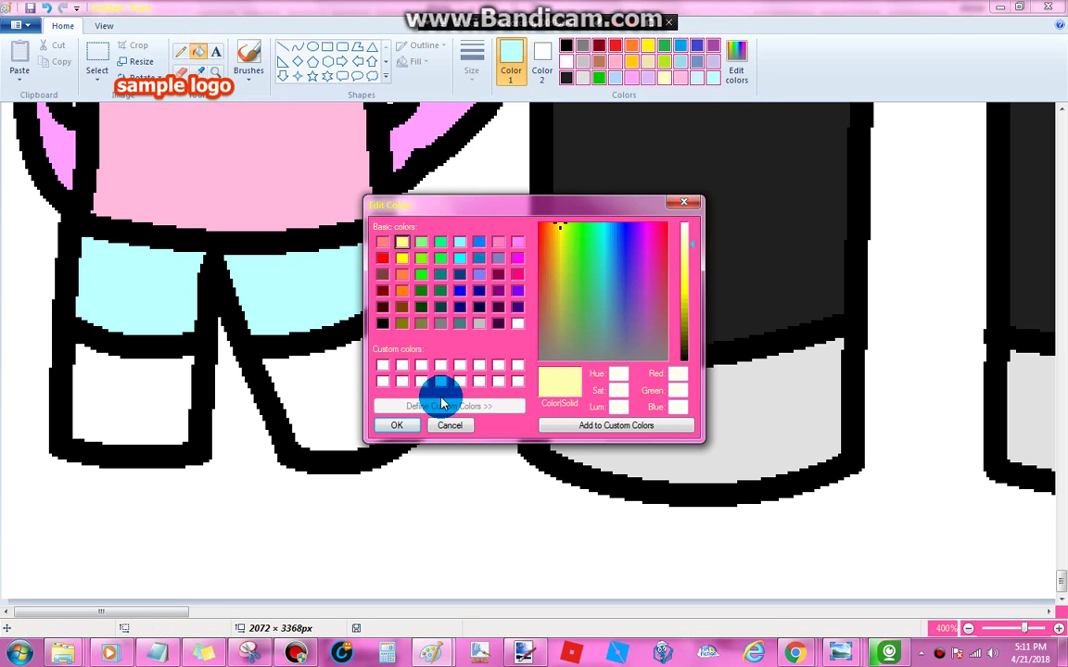
pyautogui.click(397, 426)
pyautogui.click(158, 382)
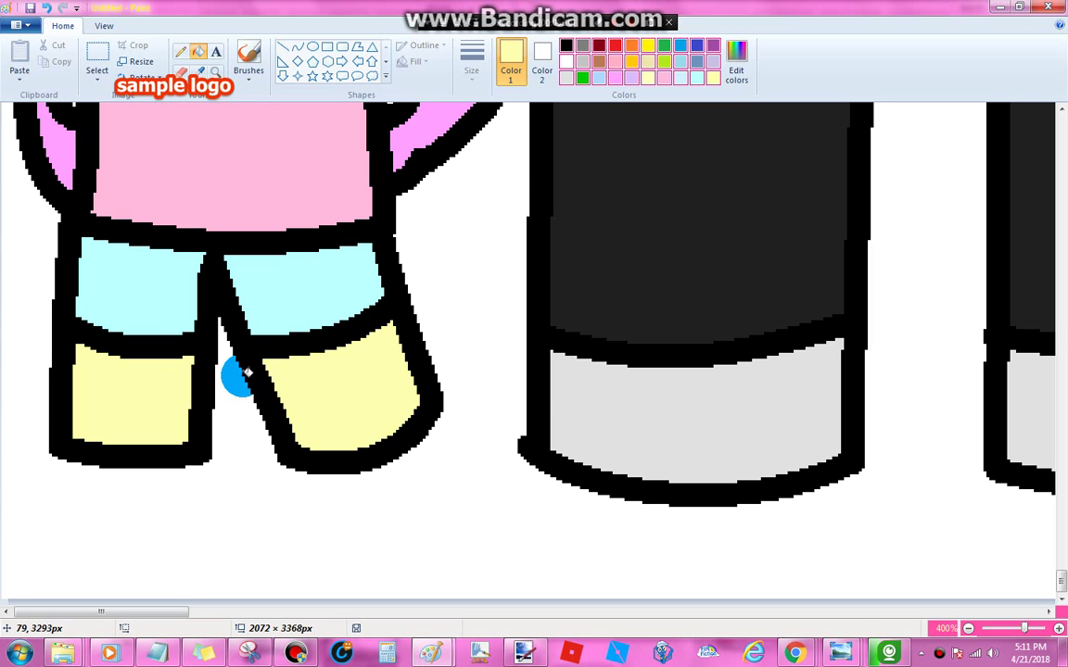
# - Draw a wide black arch for a new head in the empty space beside the large character's hanging arm, removing the stray dot below it
pyautogui.scroll(5, 248, 371)
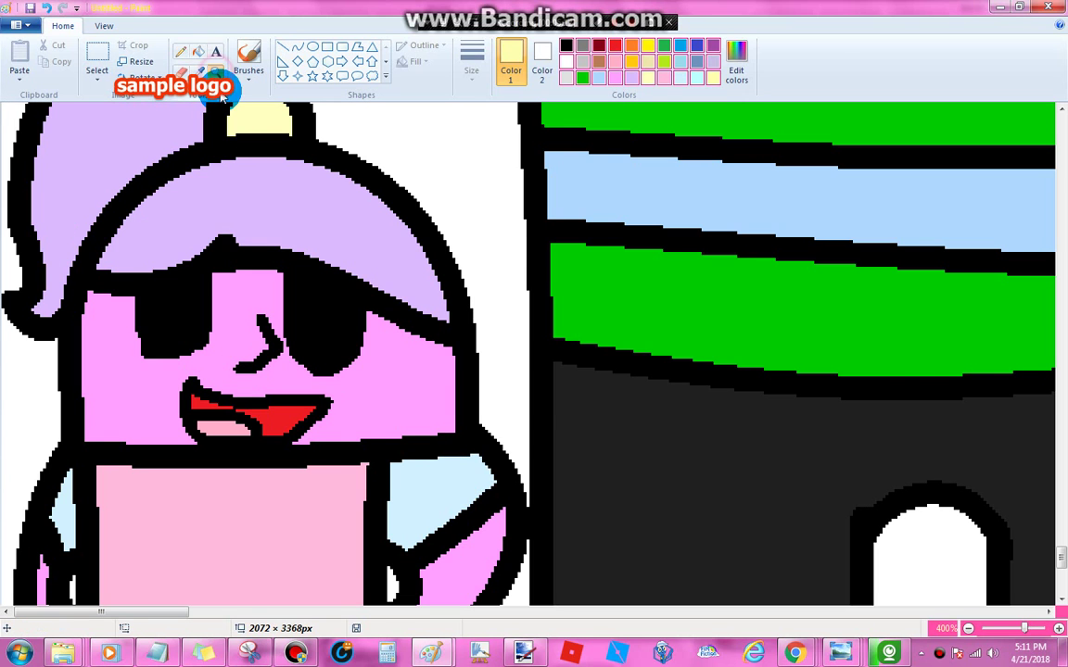
pyautogui.click(221, 93)
pyautogui.rightClick(353, 303)
pyautogui.rightClick(353, 306)
pyautogui.click(286, 246)
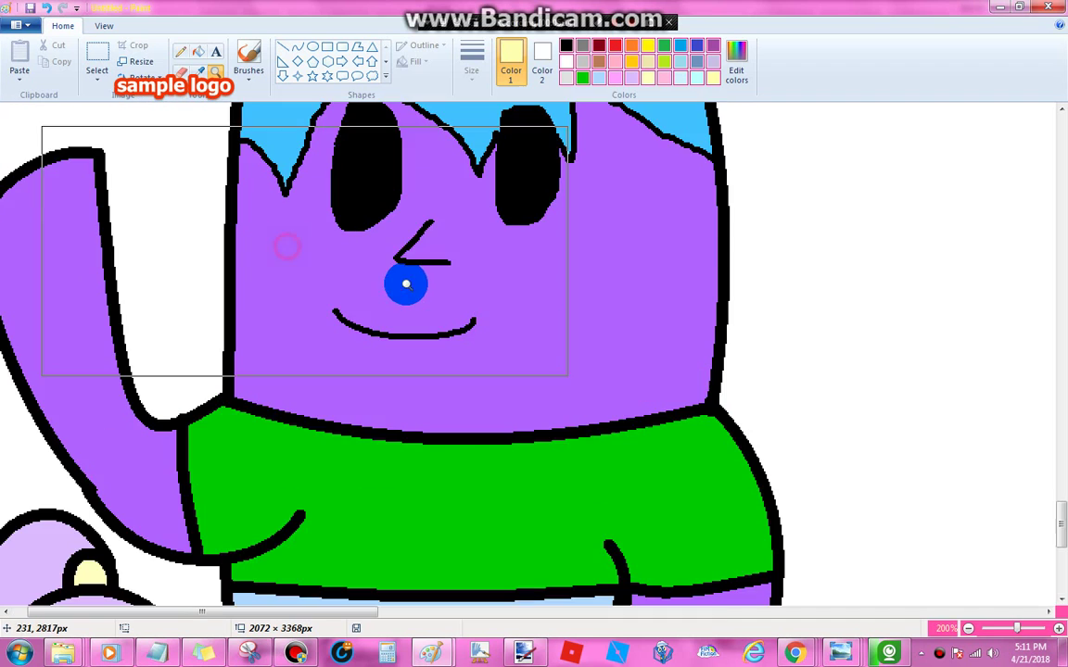
pyautogui.scroll(-3, 591, 388)
pyautogui.rightClick(591, 388)
pyautogui.click(432, 394)
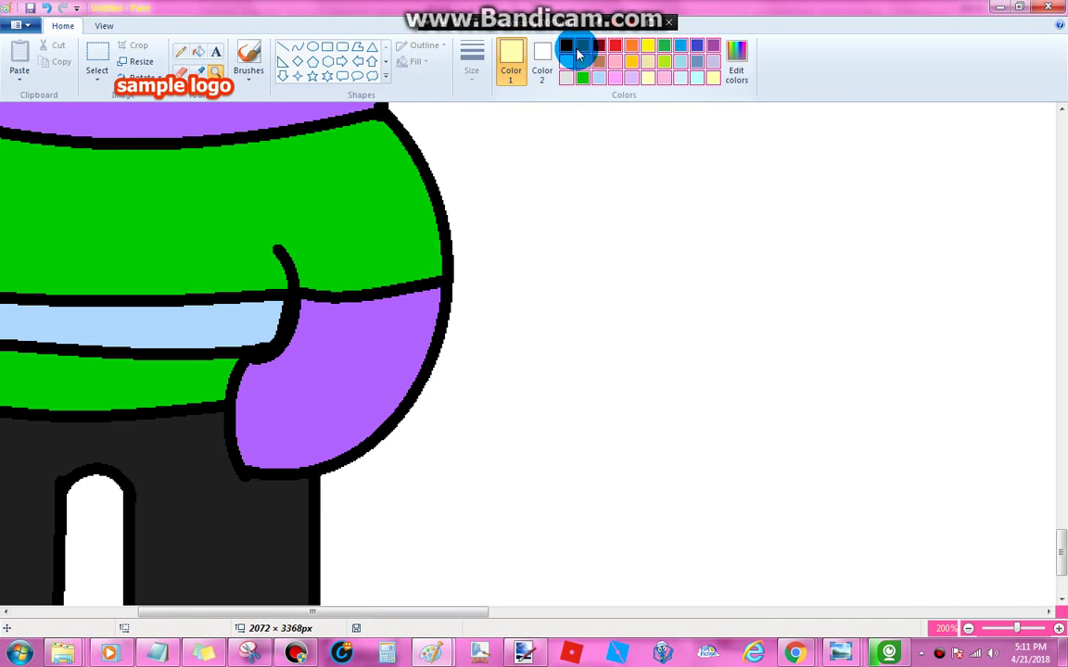
pyautogui.click(298, 48)
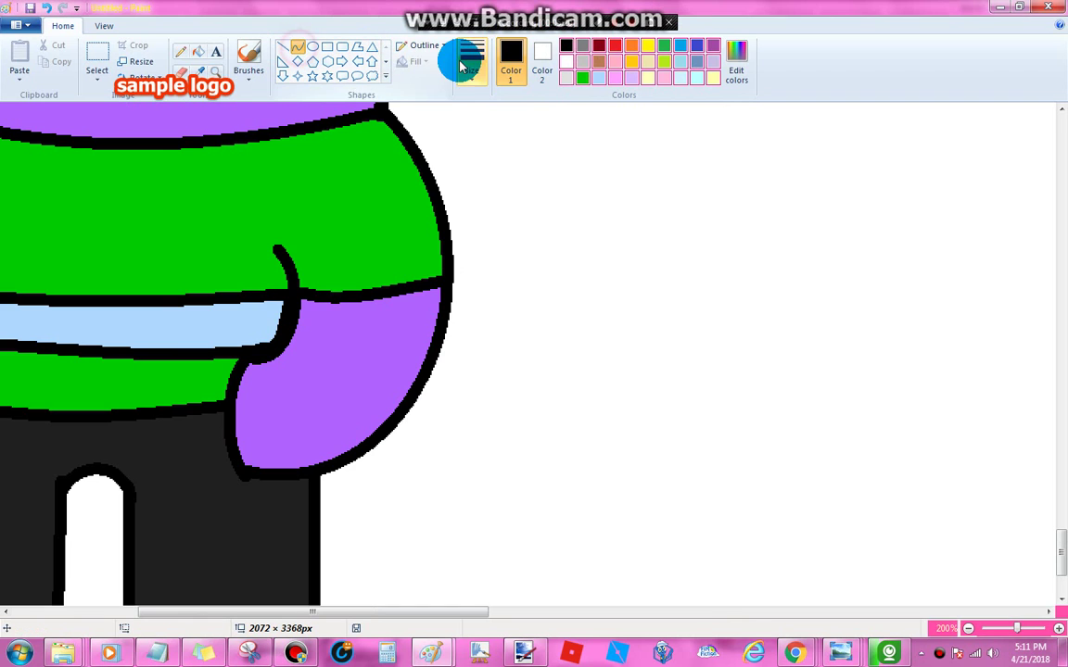
pyautogui.click(471, 61)
pyautogui.click(539, 381)
pyautogui.moveTo(536, 382); pyautogui.dragTo(492, 131)
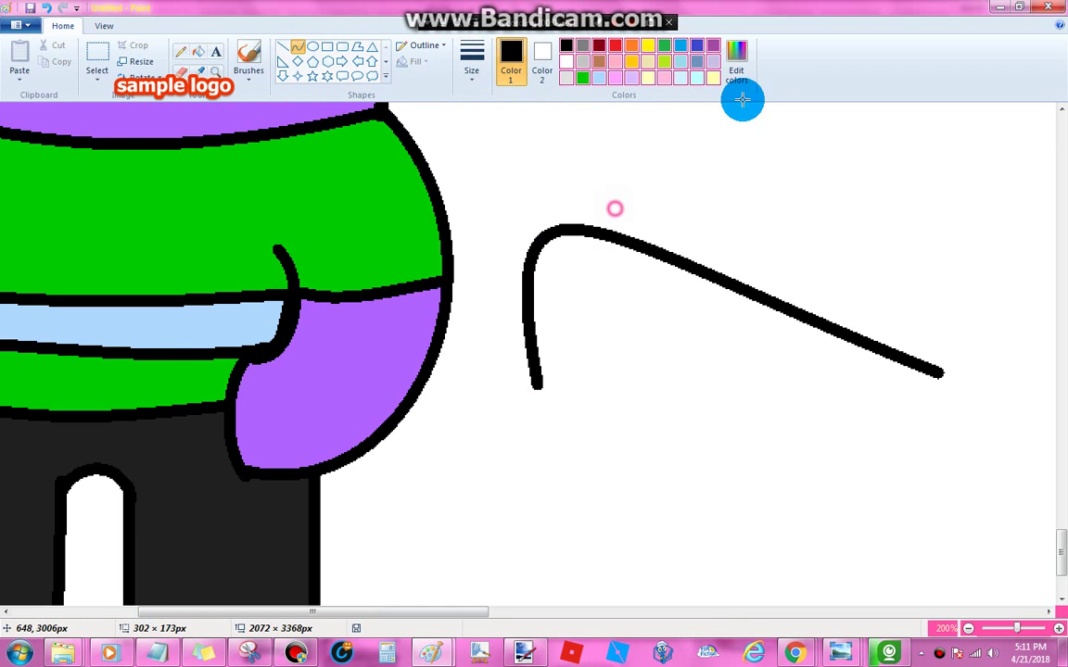
pyautogui.moveTo(743, 100); pyautogui.dragTo(860, 122)
pyautogui.click(782, 543)
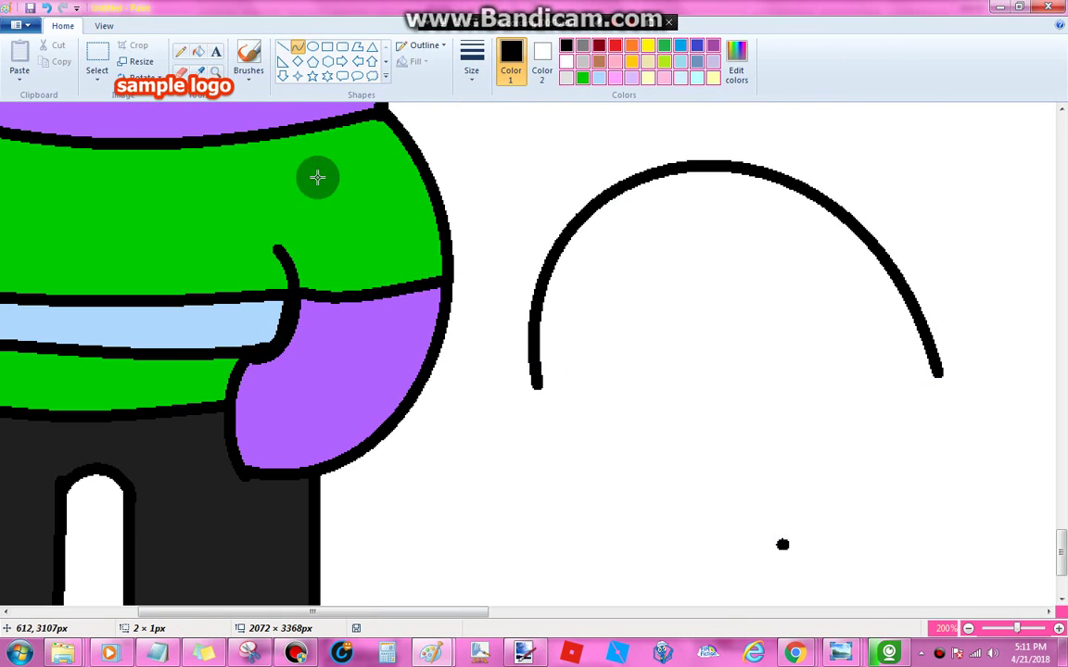
pyautogui.click(46, 7)
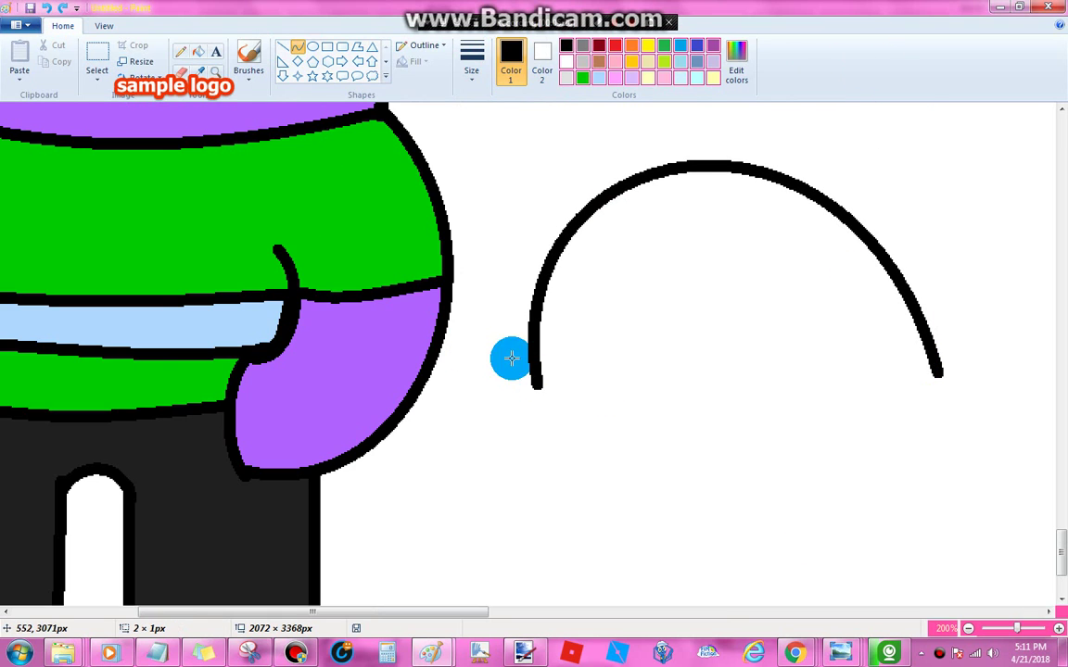
# - Extend the arch's left side straight down and draw a sagging bottom curve about 252 × 33 px from its end
pyautogui.moveTo(538, 375); pyautogui.dragTo(541, 503)
pyautogui.click(532, 404)
pyautogui.click(534, 482)
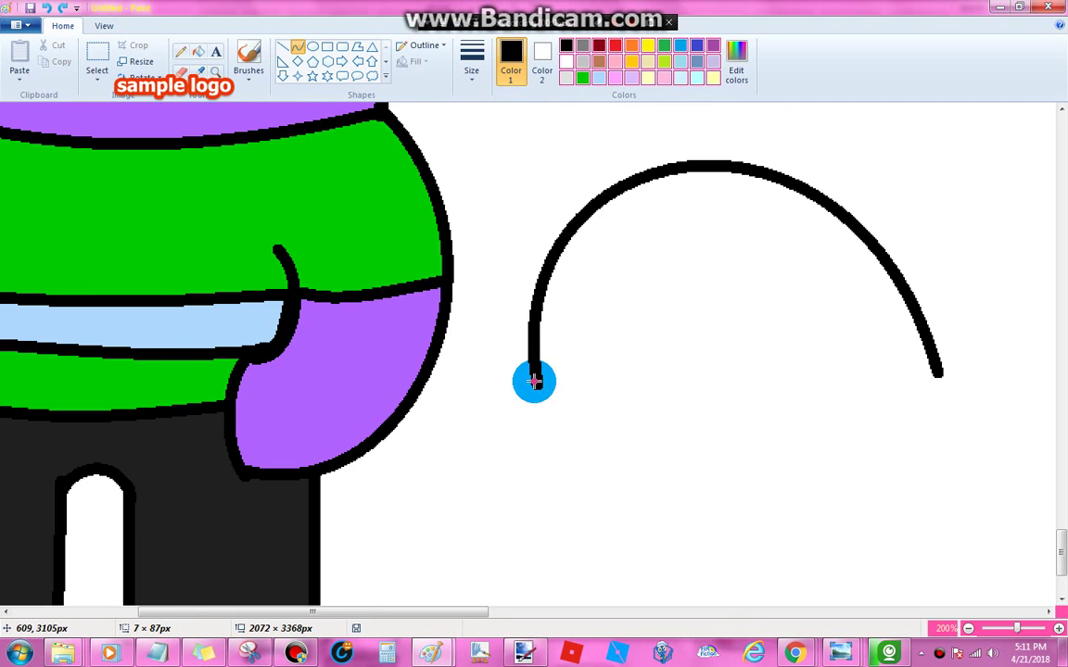
pyautogui.moveTo(534, 381); pyautogui.dragTo(908, 479)
pyautogui.moveTo(785, 493); pyautogui.dragTo(667, 526)
pyautogui.click(737, 520)
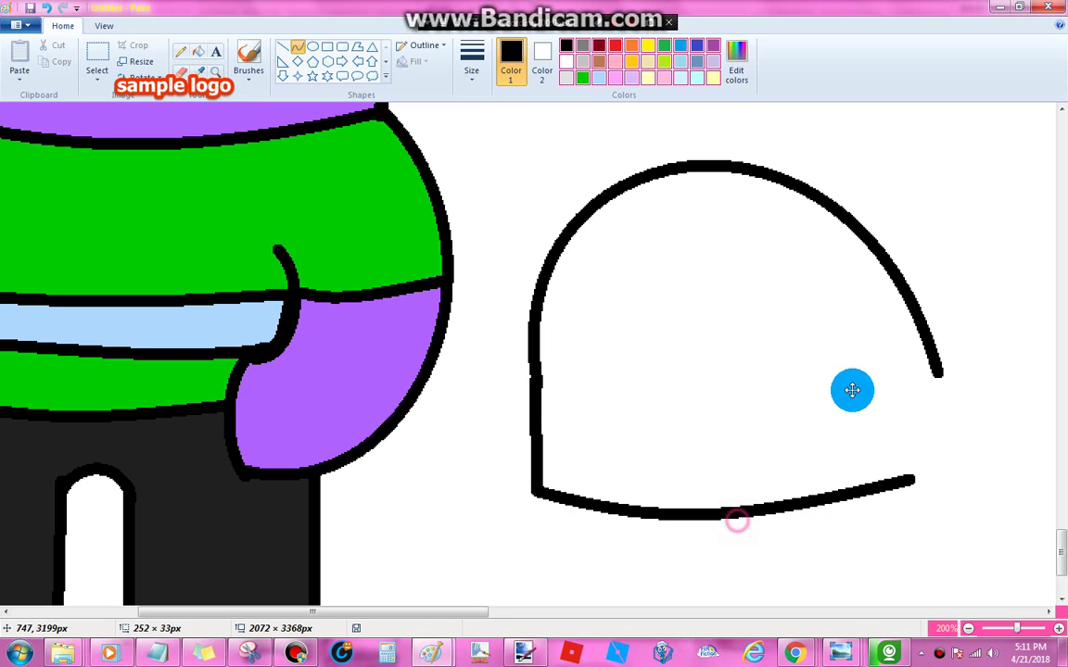
# - Cut the arch at its upper right with the eraser and remove the severed right end with a white fill
pyautogui.click(895, 339)
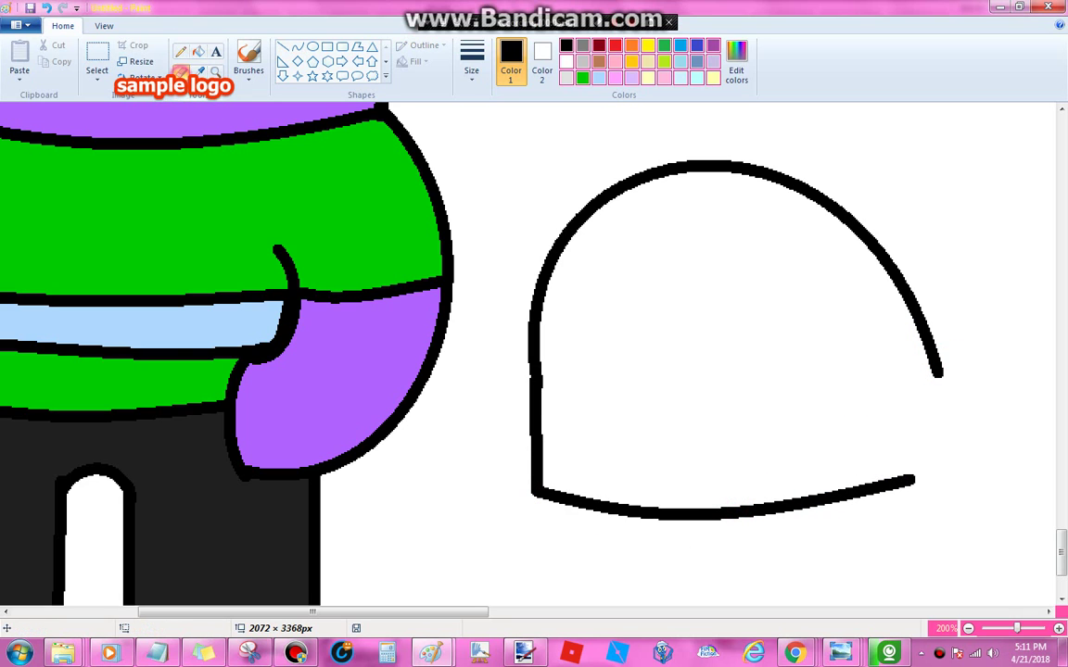
pyautogui.click(197, 51)
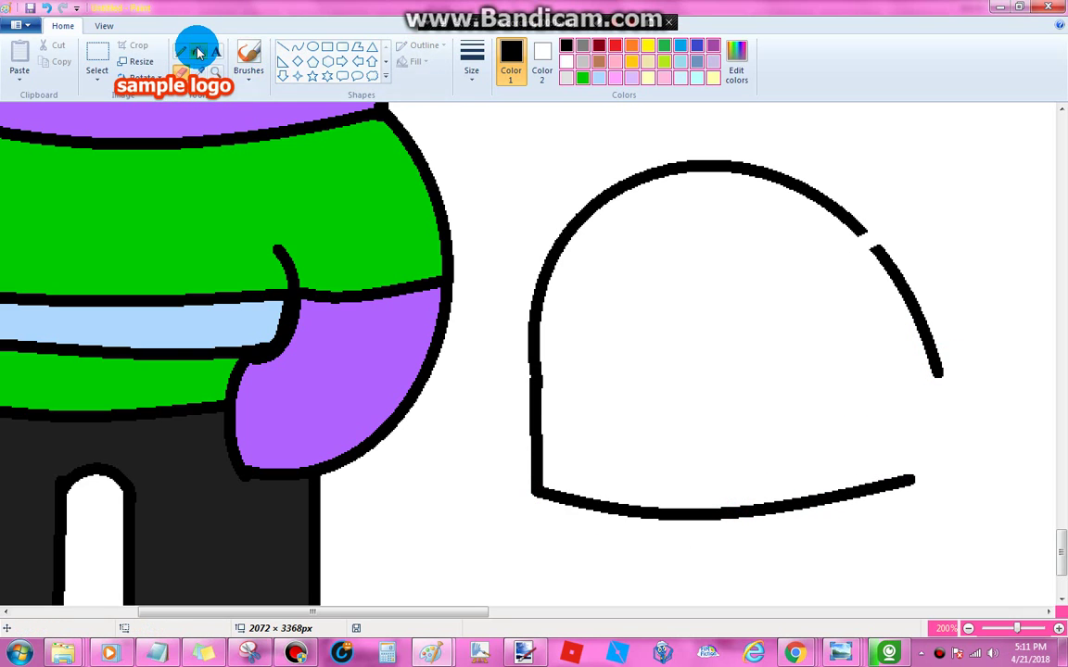
pyautogui.hotkey('ctrl', 'z')
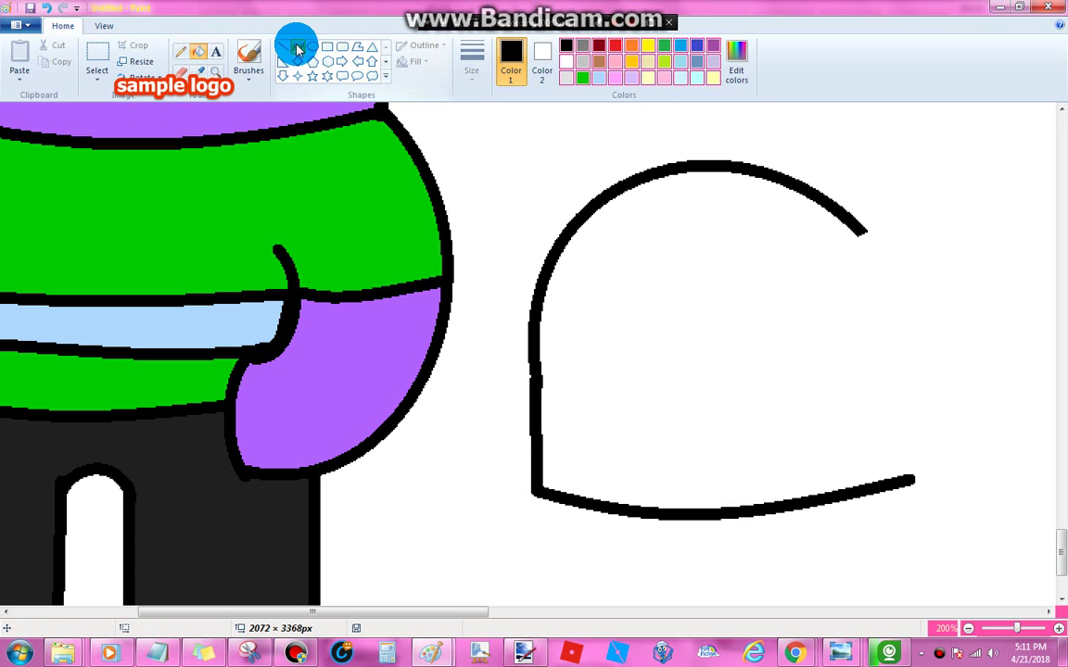
# - Draw a new outward-bowed right side about 35 × 168 px from the arch's cut end to the bottom curve
pyautogui.click(297, 46)
pyautogui.moveTo(865, 239); pyautogui.dragTo(879, 295)
pyautogui.moveTo(900, 384); pyautogui.dragTo(911, 480)
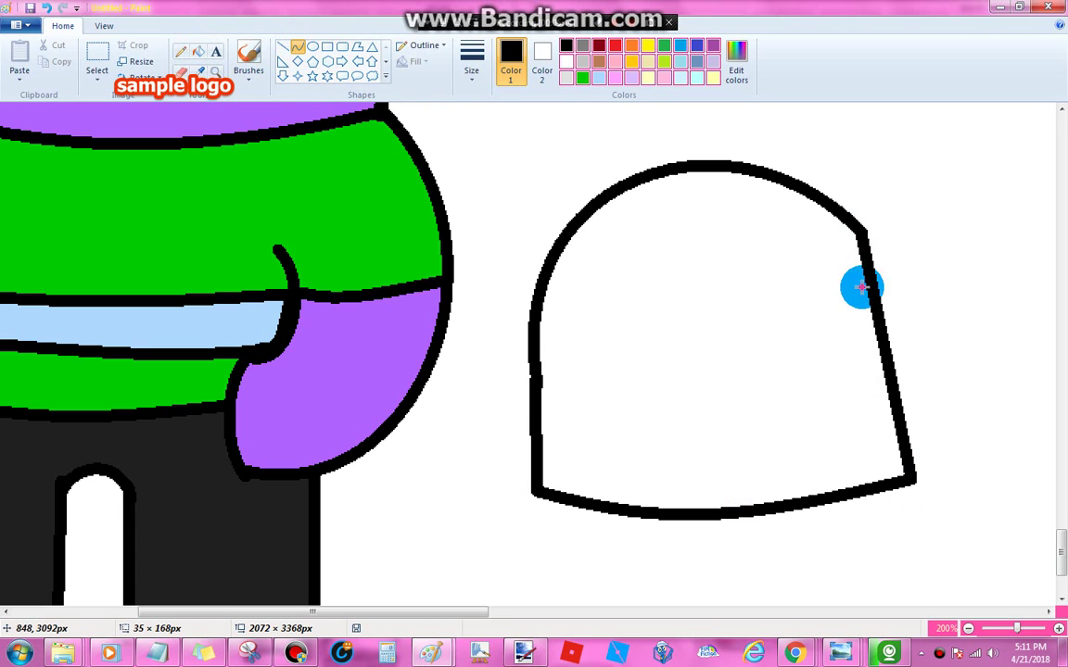
pyautogui.moveTo(862, 287); pyautogui.dragTo(896, 319)
pyautogui.click(1004, 288)
# - Erase a gap in both sides of the head outline and remove the lower part with a white fill
pyautogui.scroll(-3, 811, 294)
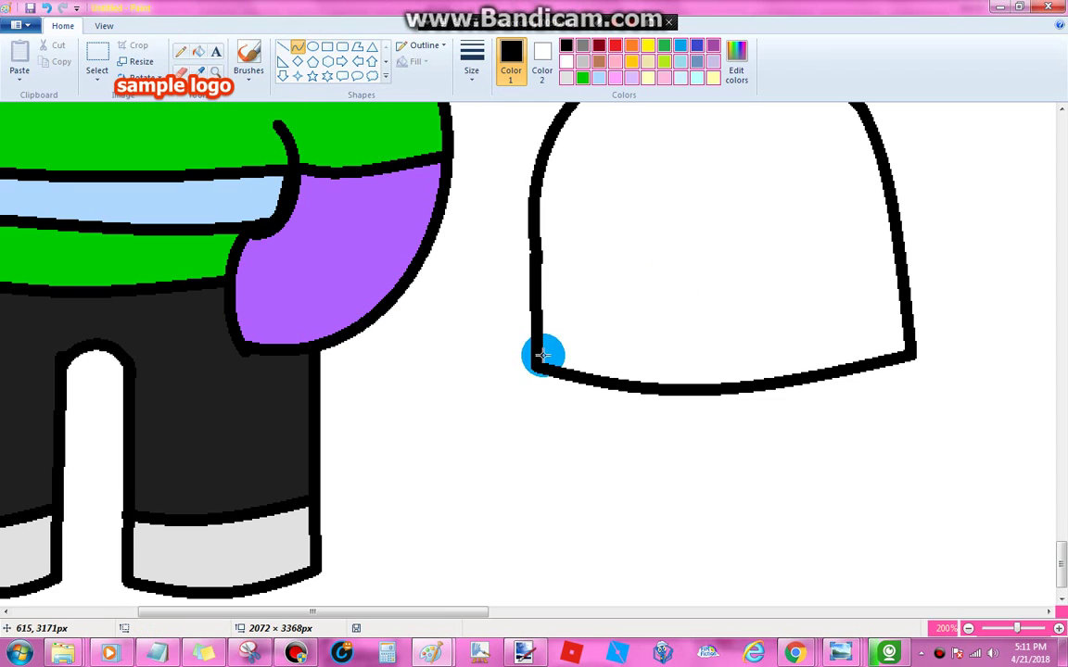
pyautogui.scroll(-1, 533, 334)
pyautogui.scroll(3, 400, 233)
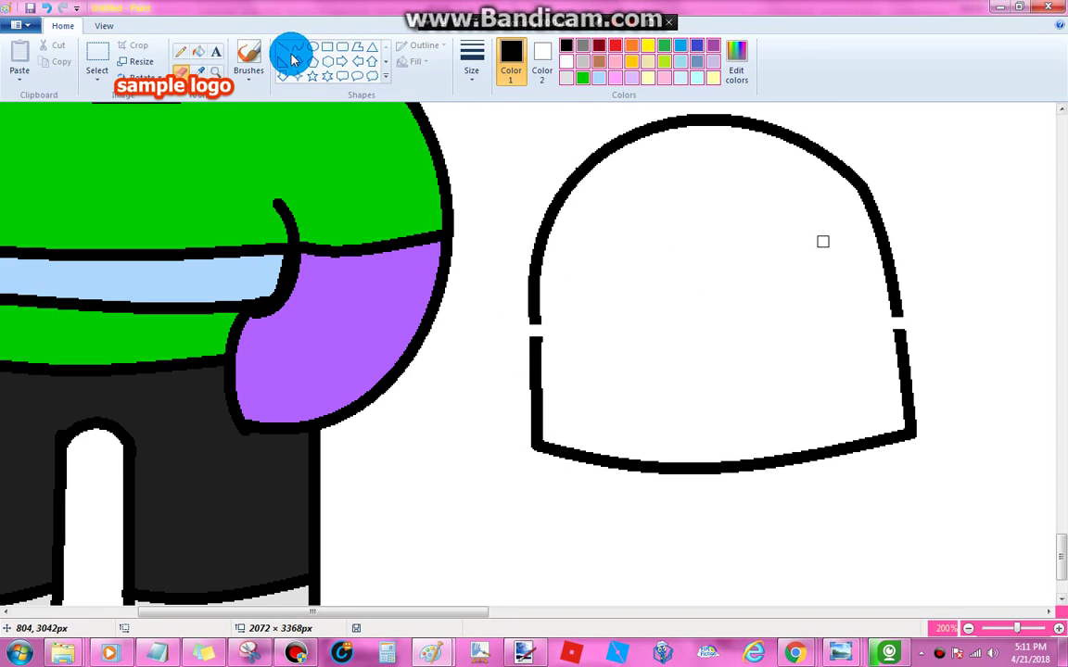
pyautogui.click(197, 52)
pyautogui.rightClick(531, 358)
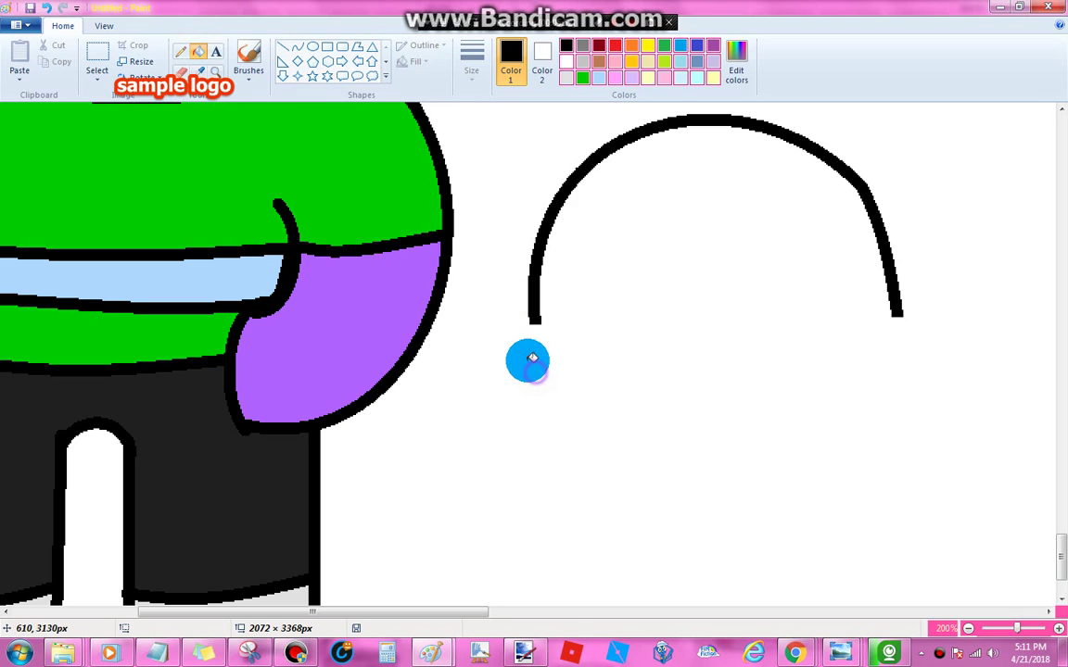
# - Redraw the head's left side slanting slightly inward and add a sagging bottom curve about 239 × 23 px
pyautogui.click(298, 55)
pyautogui.click(529, 309)
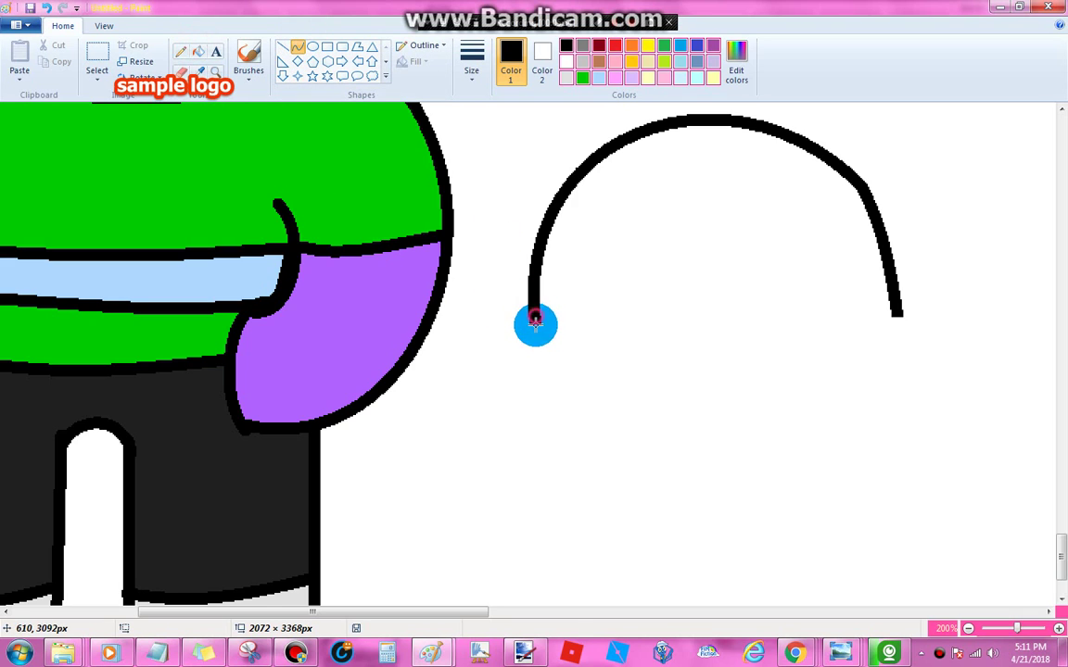
pyautogui.moveTo(535, 320); pyautogui.dragTo(899, 429)
pyautogui.click(539, 402)
pyautogui.click(583, 335)
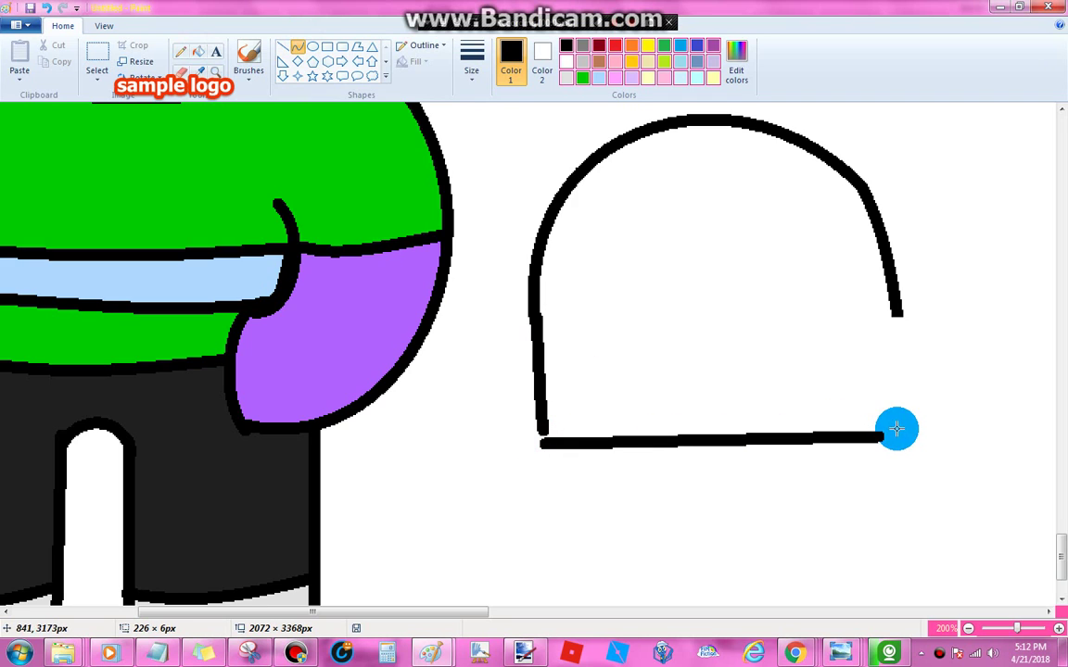
pyautogui.moveTo(734, 443); pyautogui.dragTo(762, 436)
pyautogui.click(756, 461)
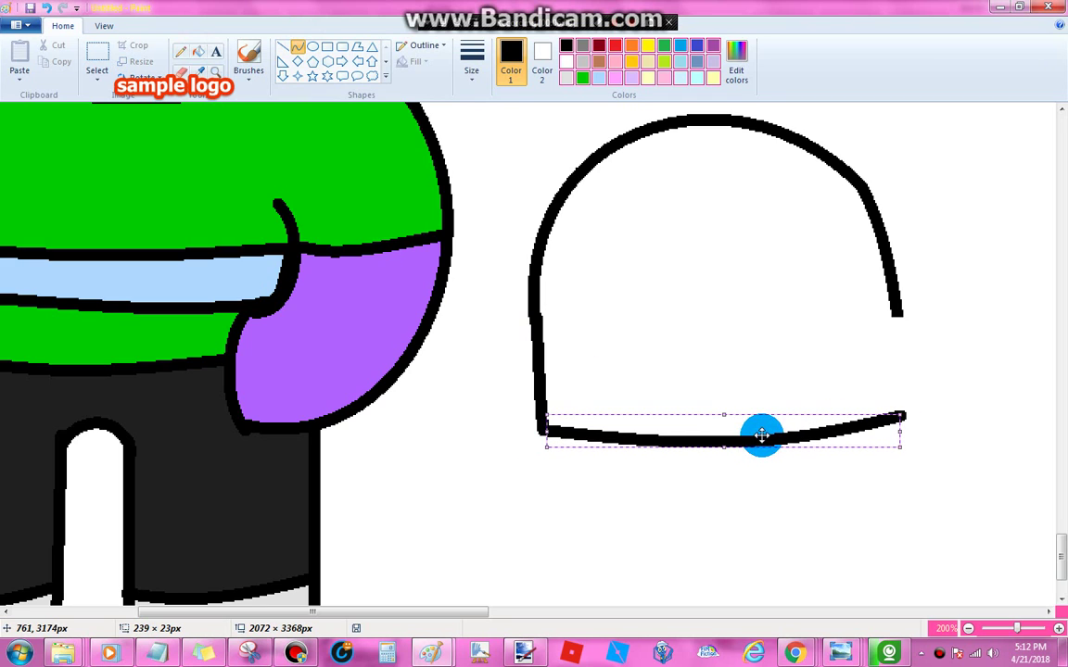
# - Close the head outline with a line about 6 × 67 px from the right side's end to the bottom curve
pyautogui.click(882, 326)
pyautogui.moveTo(895, 313); pyautogui.dragTo(896, 317)
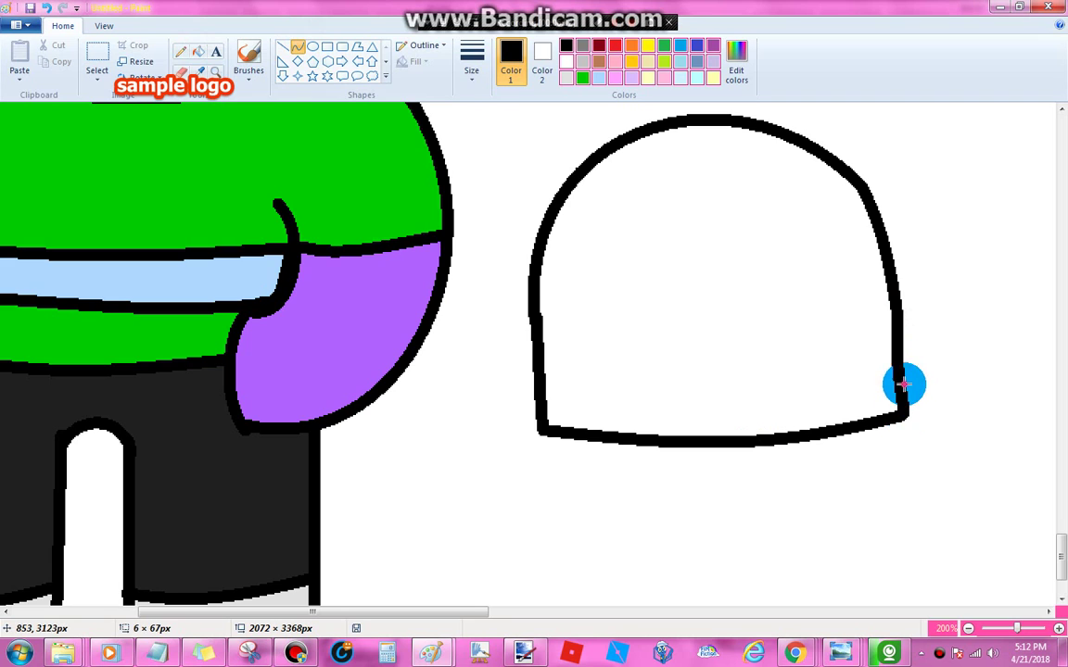
pyautogui.click(903, 383)
pyautogui.click(944, 322)
# - Draw the left arm from the head's lower left corner with a rounded end about 25 × 71 px and a nearly straight lower edge
pyautogui.scroll(-2, 735, 251)
pyautogui.click(218, 73)
pyautogui.click(591, 366)
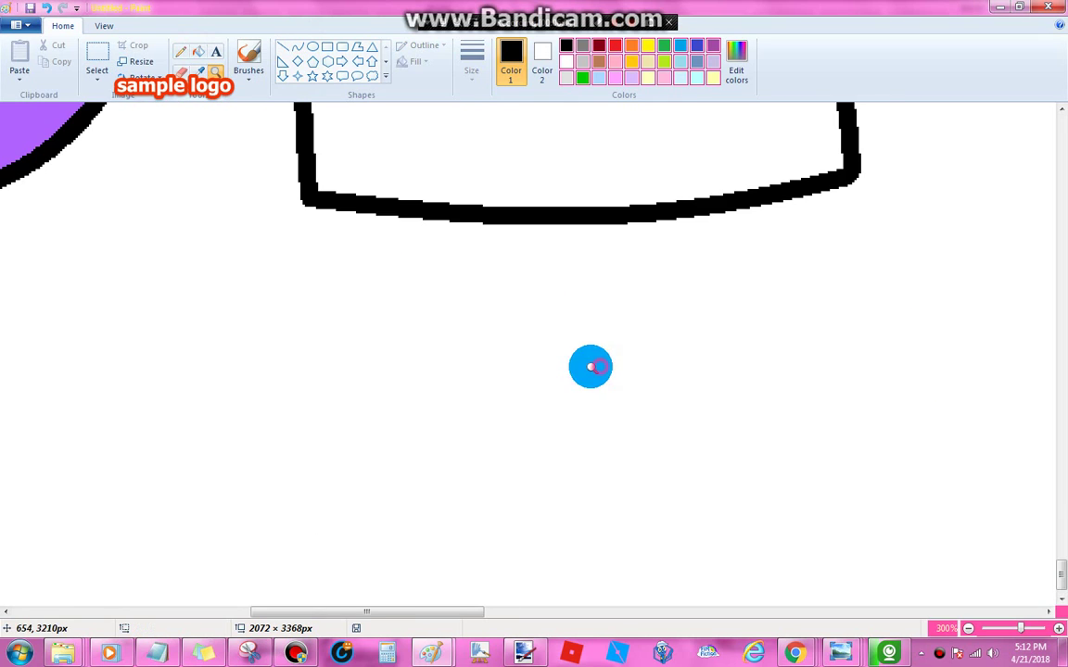
pyautogui.scroll(-1, 274, 184)
pyautogui.click(297, 42)
pyautogui.moveTo(296, 159)
pyautogui.mouseDown()
pyautogui.moveTo(109, 103)
pyautogui.moveTo(121, 134)
pyautogui.moveTo(107, 289)
pyautogui.mouseUp()
pyautogui.click(61, 223)
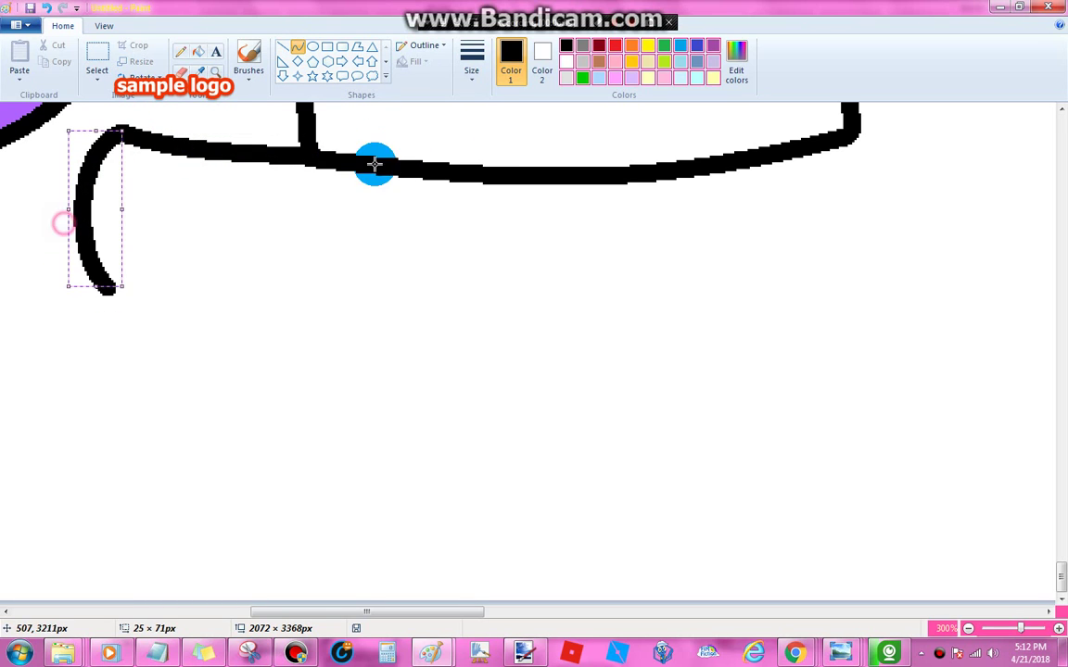
pyautogui.click(112, 293)
pyautogui.moveTo(106, 285); pyautogui.dragTo(427, 305)
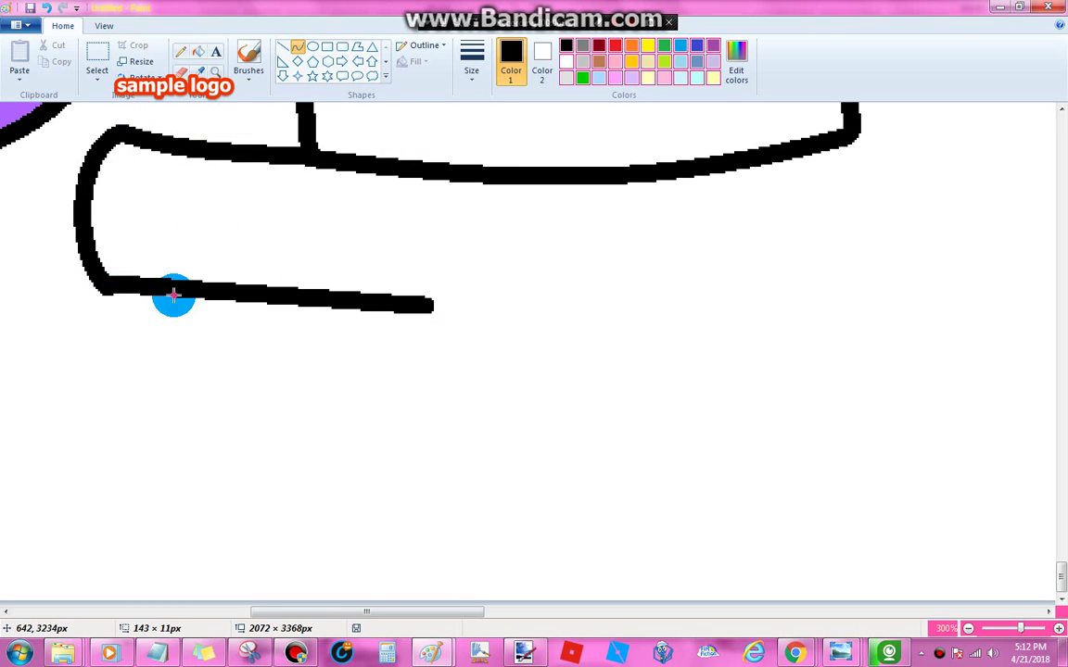
# - Draw the left leg below the arm with two nearly vertical sides and a sagging bottom about 90 px wide
pyautogui.moveTo(319, 301)
pyautogui.mouseDown()
pyautogui.moveTo(335, 466)
pyautogui.moveTo(330, 535)
pyautogui.moveTo(542, 534)
pyautogui.mouseUp()
pyautogui.click(337, 447)
pyautogui.click(428, 375)
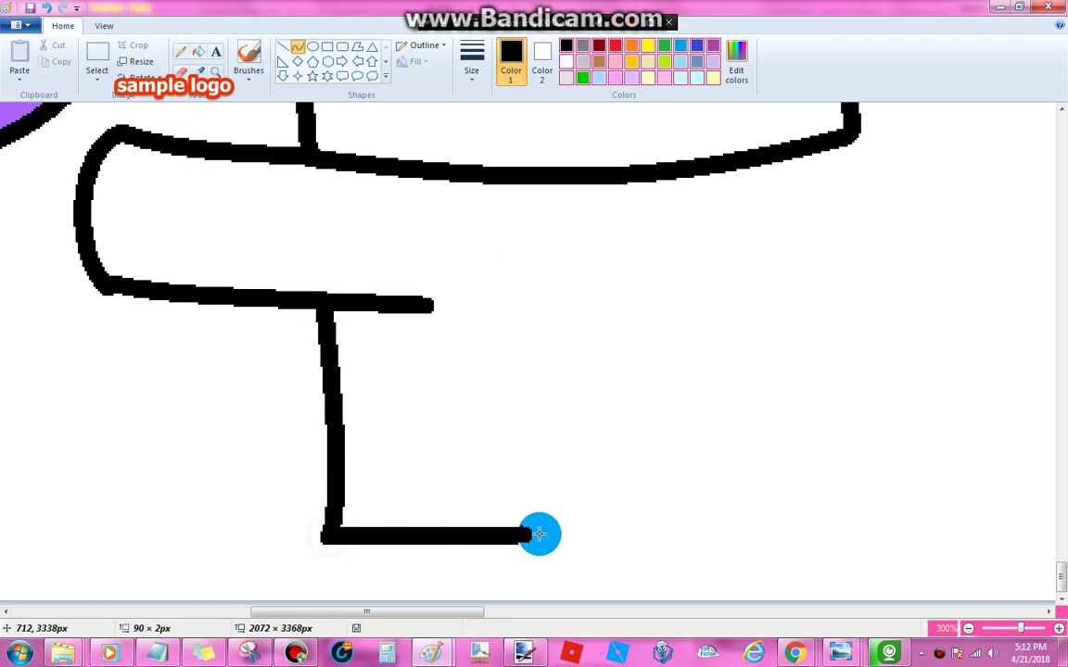
pyautogui.moveTo(386, 536)
pyautogui.mouseDown()
pyautogui.moveTo(383, 565)
pyautogui.moveTo(417, 563)
pyautogui.mouseUp()
pyautogui.click(533, 535)
pyautogui.moveTo(535, 535); pyautogui.dragTo(551, 319)
pyautogui.moveTo(544, 407); pyautogui.dragTo(533, 414)
pyautogui.click(617, 321)
# - Draw the raised right leg's slanting inner side and a bowed foot edge about 84 × 46 px
pyautogui.moveTo(554, 319)
pyautogui.mouseDown()
pyautogui.moveTo(656, 554)
pyautogui.moveTo(836, 452)
pyautogui.mouseUp()
pyautogui.click(567, 401)
pyautogui.click(724, 423)
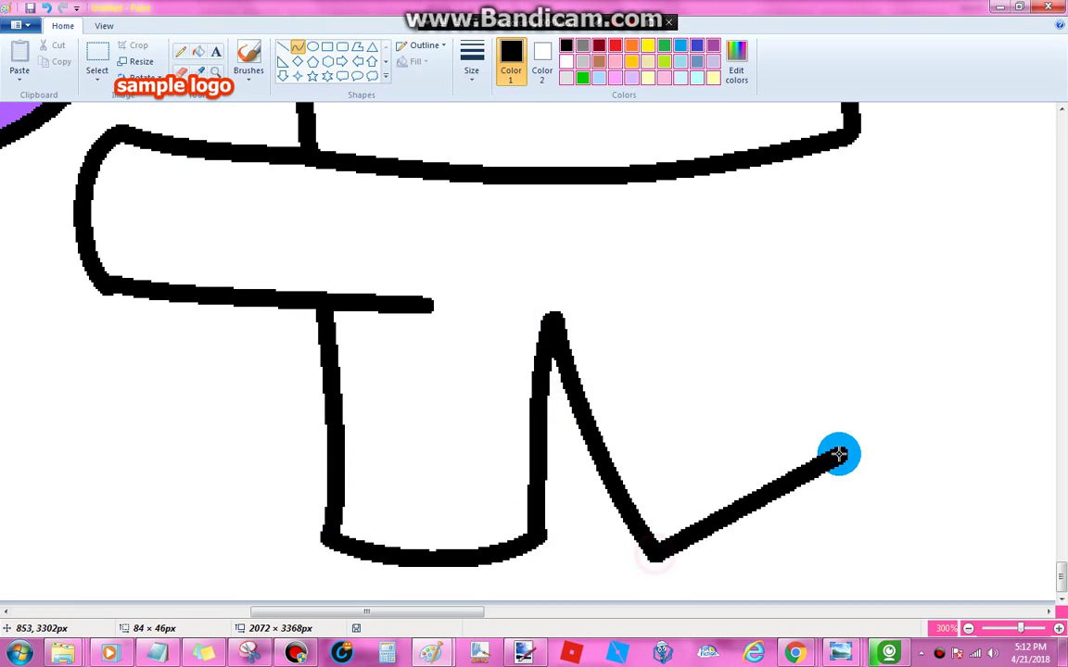
pyautogui.moveTo(715, 505); pyautogui.dragTo(763, 536)
pyautogui.click(814, 391)
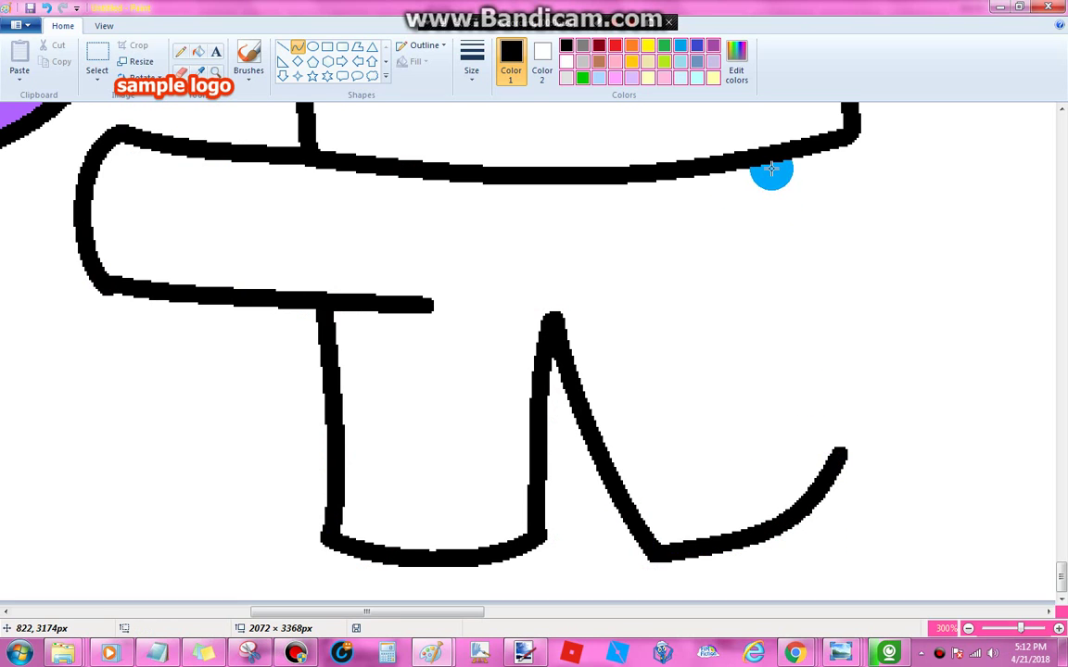
# - Draw the right arm slanting down from the head's bottom curve with a rounded end and a lower edge back to the body
pyautogui.moveTo(773, 156)
pyautogui.mouseDown()
pyautogui.moveTo(932, 306)
pyautogui.moveTo(860, 401)
pyautogui.moveTo(608, 226)
pyautogui.moveTo(640, 243)
pyautogui.mouseUp()
pyautogui.click(869, 265)
pyautogui.click(969, 254)
pyautogui.click(909, 371)
pyautogui.click(967, 294)
# - Draw the raised right leg's outer side, about 70 × 76 px, from below the arm to the foot edge
pyautogui.moveTo(702, 295)
pyautogui.mouseDown()
pyautogui.moveTo(858, 276)
pyautogui.moveTo(676, 301)
pyautogui.moveTo(839, 455)
pyautogui.mouseUp()
pyautogui.moveTo(770, 400); pyautogui.dragTo(726, 362)
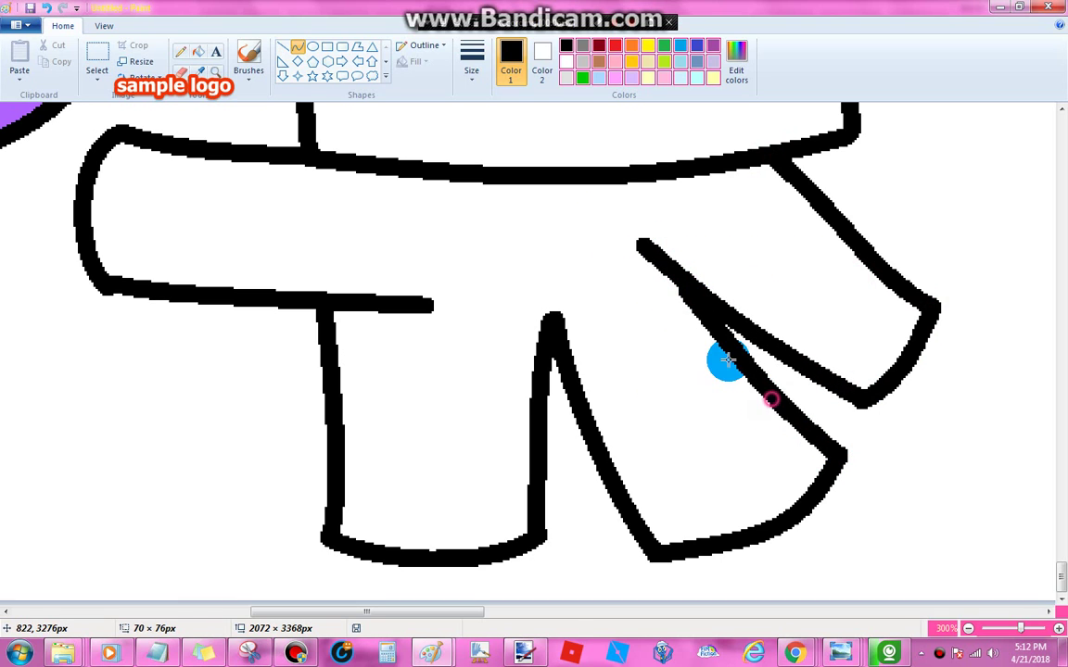
pyautogui.click(753, 410)
pyautogui.click(956, 290)
# - Draw a wavy hairline across the upper head, rising from the left side and dipping toward the right side
pyautogui.scroll(5, 741, 288)
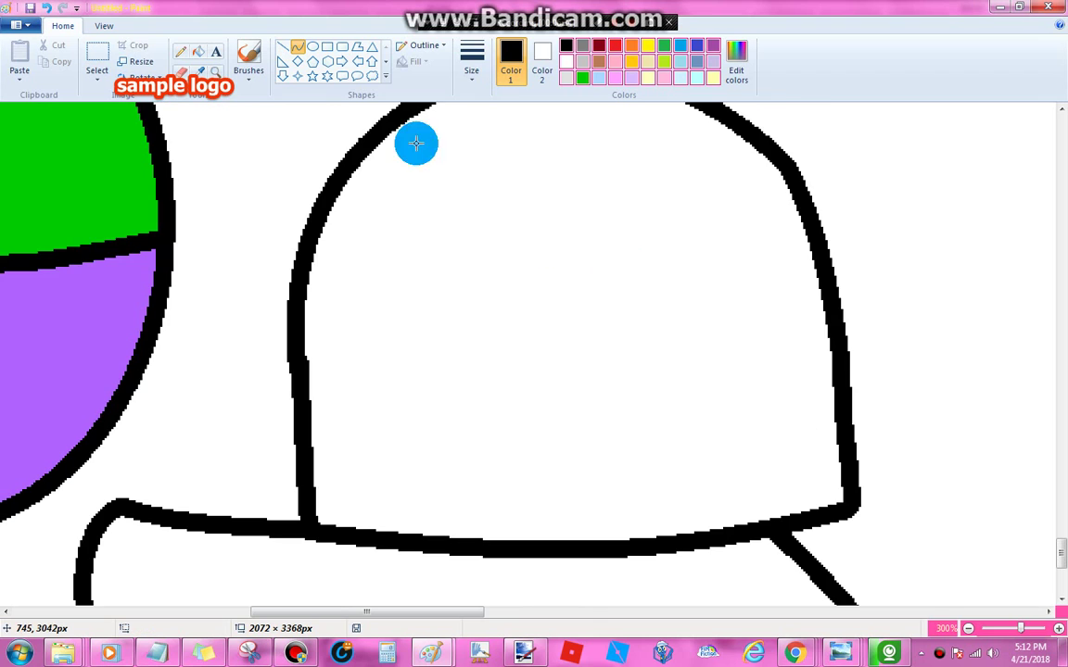
pyautogui.moveTo(297, 268); pyautogui.dragTo(507, 268)
pyautogui.moveTo(589, 211); pyautogui.dragTo(539, 208)
pyautogui.moveTo(324, 272); pyautogui.dragTo(398, 293)
pyautogui.moveTo(397, 293); pyautogui.dragTo(456, 189)
pyautogui.click(542, 208)
pyautogui.moveTo(528, 209); pyautogui.dragTo(809, 269)
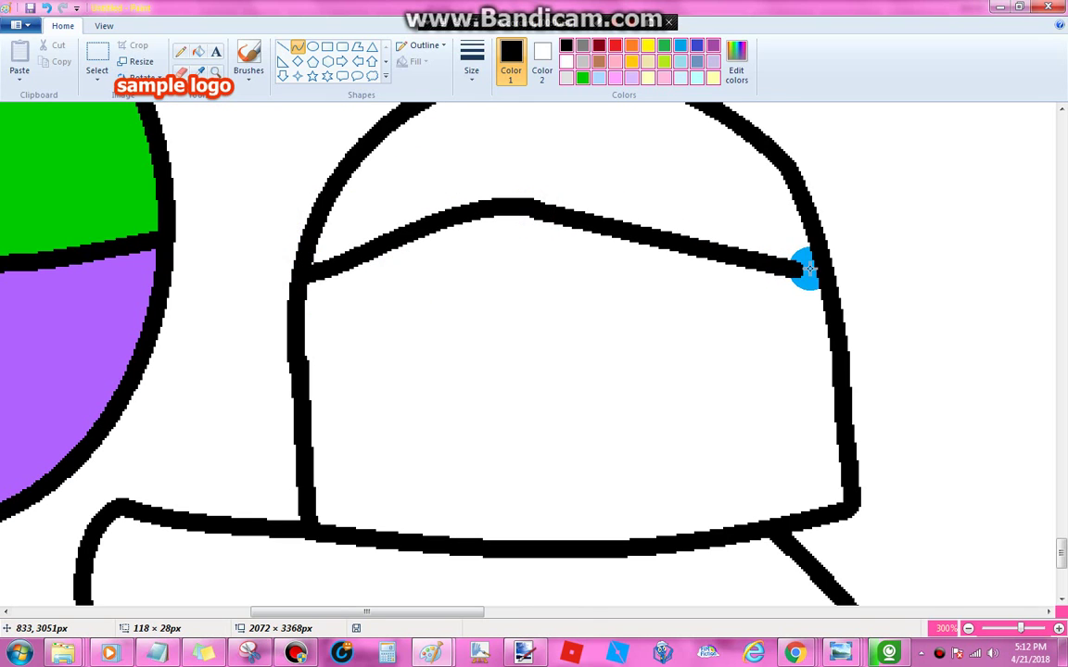
pyautogui.click(632, 202)
pyautogui.moveTo(629, 231); pyautogui.dragTo(643, 303)
pyautogui.click(874, 303)
# - Draw a rounded hair tie on the upper left and another on the upper right of the head outline
pyautogui.scroll(1, 781, 281)
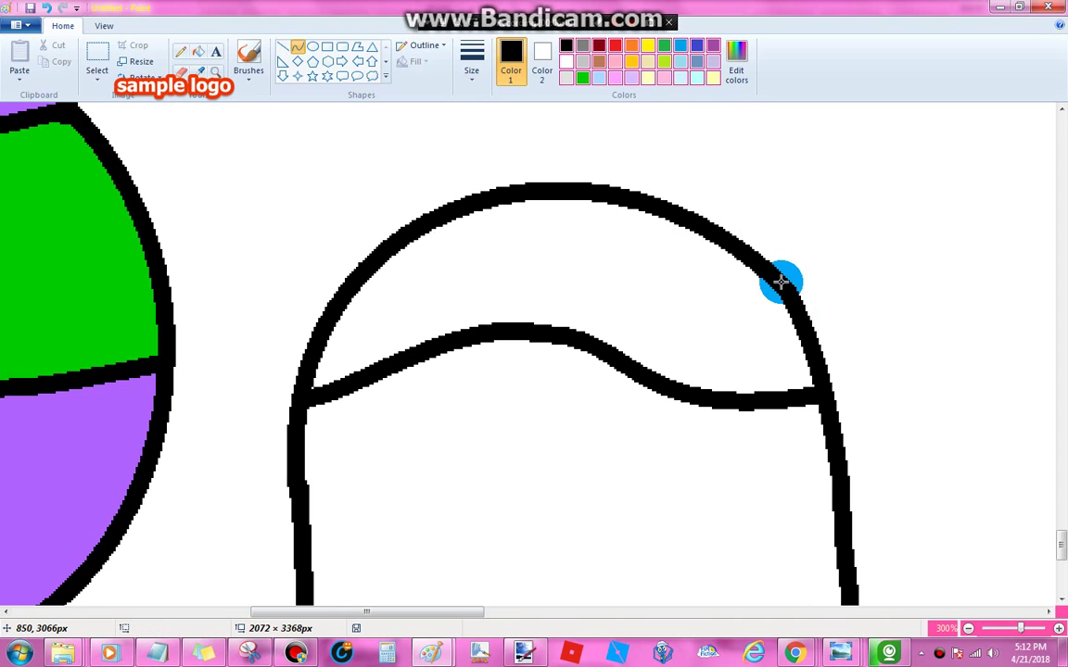
pyautogui.scroll(4, 641, 224)
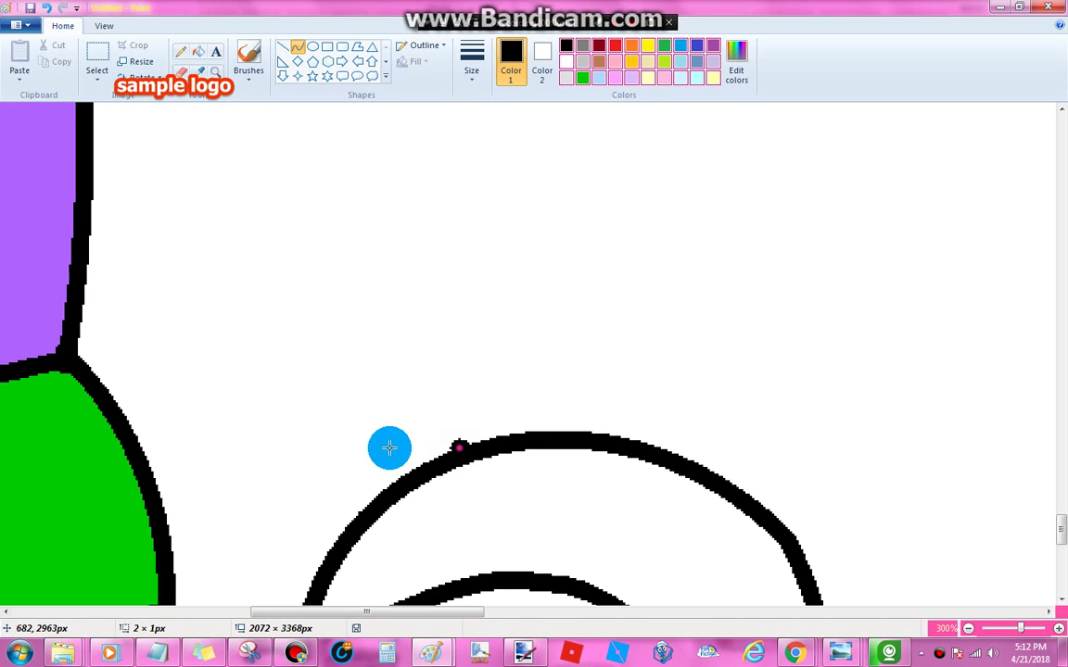
pyautogui.moveTo(389, 448); pyautogui.dragTo(425, 360)
pyautogui.moveTo(368, 390); pyautogui.dragTo(306, 437)
pyautogui.click(705, 366)
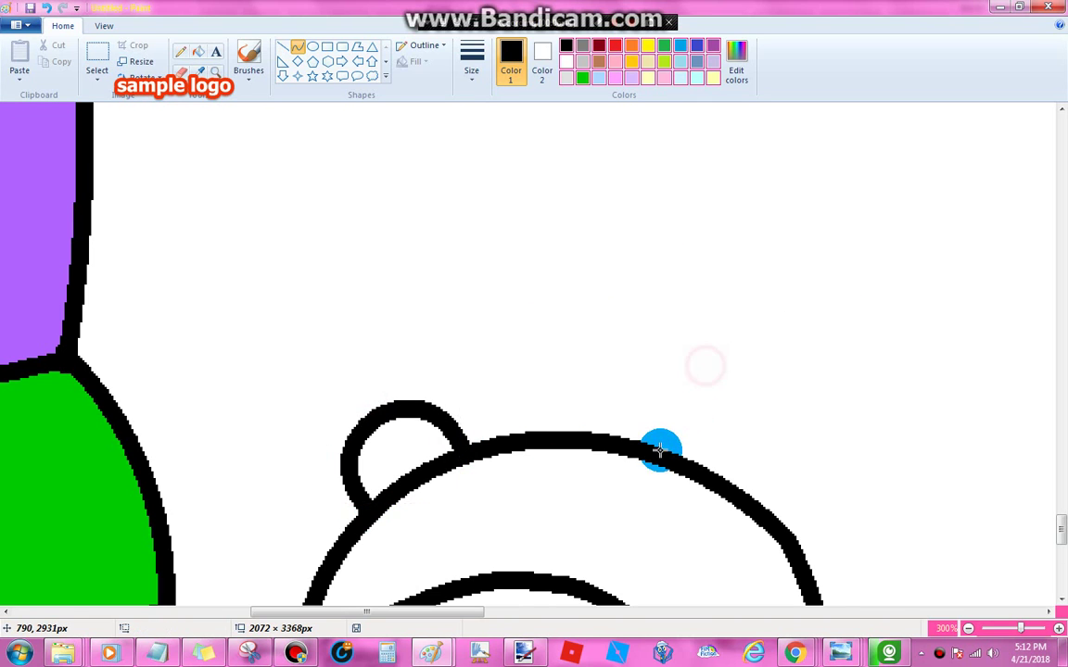
pyautogui.moveTo(639, 442)
pyautogui.mouseDown()
pyautogui.moveTo(764, 481)
pyautogui.moveTo(753, 503)
pyautogui.moveTo(718, 379)
pyautogui.moveTo(801, 436)
pyautogui.mouseUp()
pyautogui.click(899, 344)
# - Draw the right pigtail's inner edge upward from the hair tie and its first small spike
pyautogui.moveTo(665, 422)
pyautogui.mouseDown()
pyautogui.moveTo(629, 346)
pyautogui.moveTo(628, 306)
pyautogui.mouseUp()
pyautogui.doubleClick(643, 397)
pyautogui.click(714, 314)
pyautogui.moveTo(630, 307); pyautogui.dragTo(682, 368)
pyautogui.moveTo(669, 326); pyautogui.dragTo(658, 299)
pyautogui.click(678, 364)
pyautogui.click(730, 294)
# - Add a tall curved spike to the right pigtail beside the first small one
pyautogui.moveTo(679, 349)
pyautogui.mouseDown()
pyautogui.moveTo(697, 266)
pyautogui.moveTo(763, 370)
pyautogui.moveTo(862, 330)
pyautogui.moveTo(818, 440)
pyautogui.moveTo(940, 473)
pyautogui.moveTo(760, 490)
pyautogui.mouseUp()
pyautogui.click(731, 255)
pyautogui.click(787, 319)
pyautogui.click(834, 288)
pyautogui.click(792, 340)
pyautogui.click(807, 328)
# - Complete the right pigtail with a wide outer spike and a small lower spike curving back to the hair tie
pyautogui.click(920, 304)
pyautogui.click(902, 380)
pyautogui.click(881, 436)
pyautogui.click(963, 371)
pyautogui.click(979, 432)
pyautogui.click(809, 507)
pyautogui.click(910, 302)
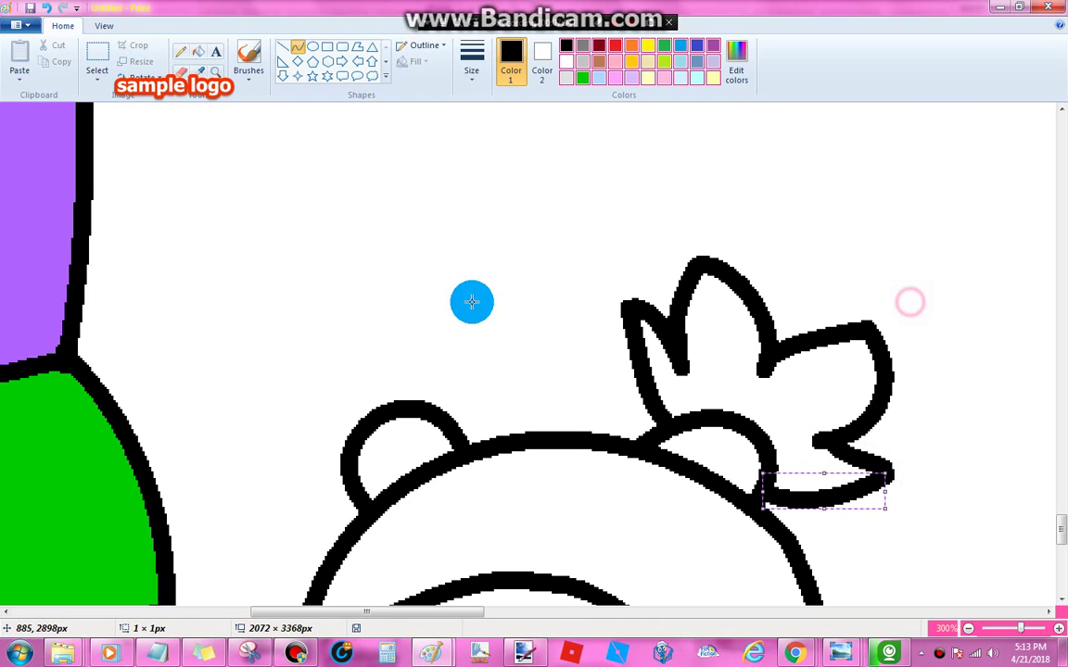
# - Draw the left pigtail's inner edge upward from the hair tie, about 29 × 54 px, and its curved top spike
pyautogui.scroll(-3, 353, 307)
pyautogui.moveTo(433, 288); pyautogui.dragTo(371, 171)
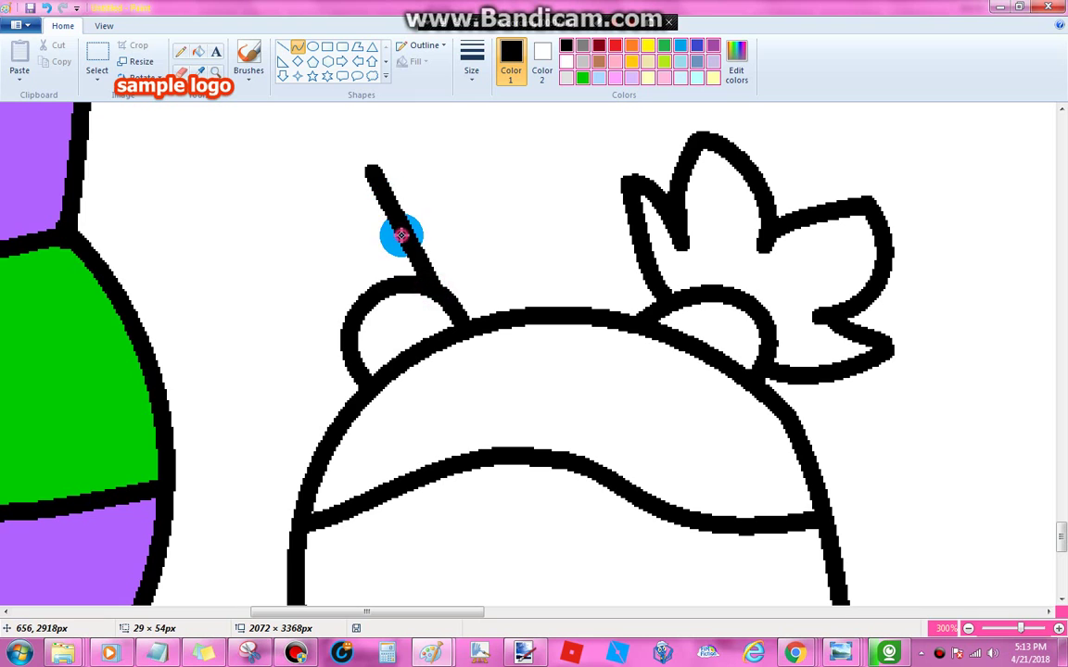
pyautogui.moveTo(398, 234); pyautogui.dragTo(467, 203)
pyautogui.moveTo(372, 172); pyautogui.dragTo(350, 235)
pyautogui.moveTo(352, 192); pyautogui.dragTo(327, 190)
pyautogui.click(429, 167)
# - Complete the left pigtail with outer and lower spikes and a bottom edge back to the hair tie
pyautogui.scroll(1, 316, 252)
pyautogui.moveTo(348, 331)
pyautogui.mouseDown()
pyautogui.moveTo(277, 315)
pyautogui.moveTo(318, 312)
pyautogui.moveTo(293, 408)
pyautogui.mouseUp()
pyautogui.click(385, 258)
pyautogui.moveTo(267, 359)
pyautogui.mouseDown()
pyautogui.moveTo(218, 416)
pyautogui.moveTo(245, 455)
pyautogui.moveTo(295, 452)
pyautogui.moveTo(228, 454)
pyautogui.moveTo(252, 455)
pyautogui.moveTo(231, 503)
pyautogui.mouseUp()
pyautogui.click(252, 381)
pyautogui.click(391, 356)
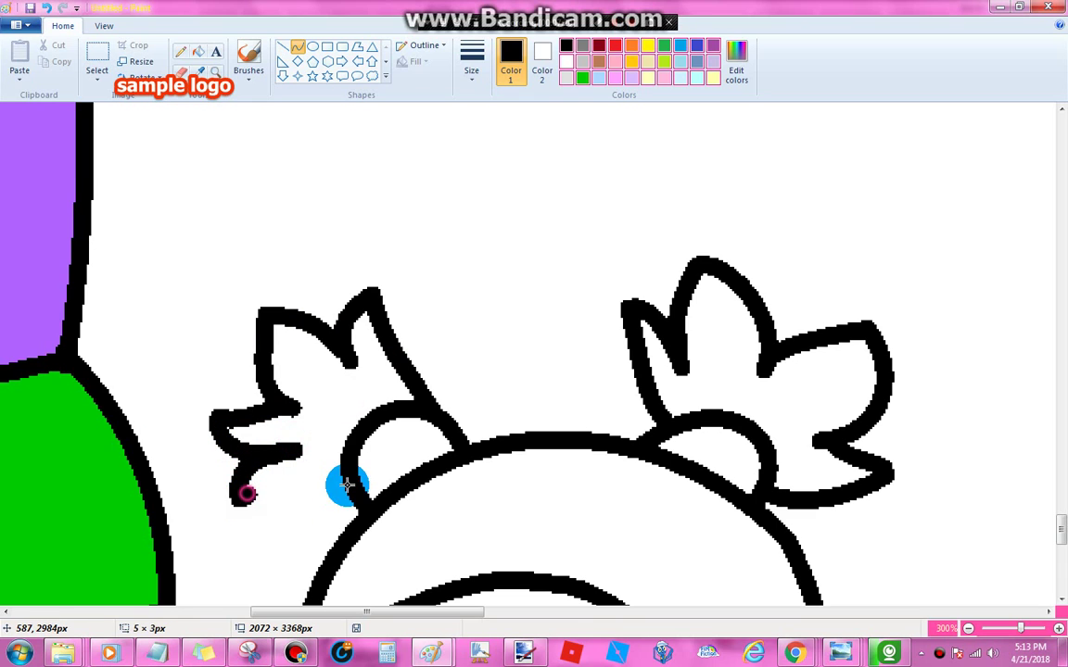
pyautogui.click(292, 471)
pyautogui.click(299, 500)
pyautogui.click(465, 392)
# - Mix a custom olive brown and fill the hair above the hairline and both pigtails with it
pyautogui.scroll(-1, 466, 365)
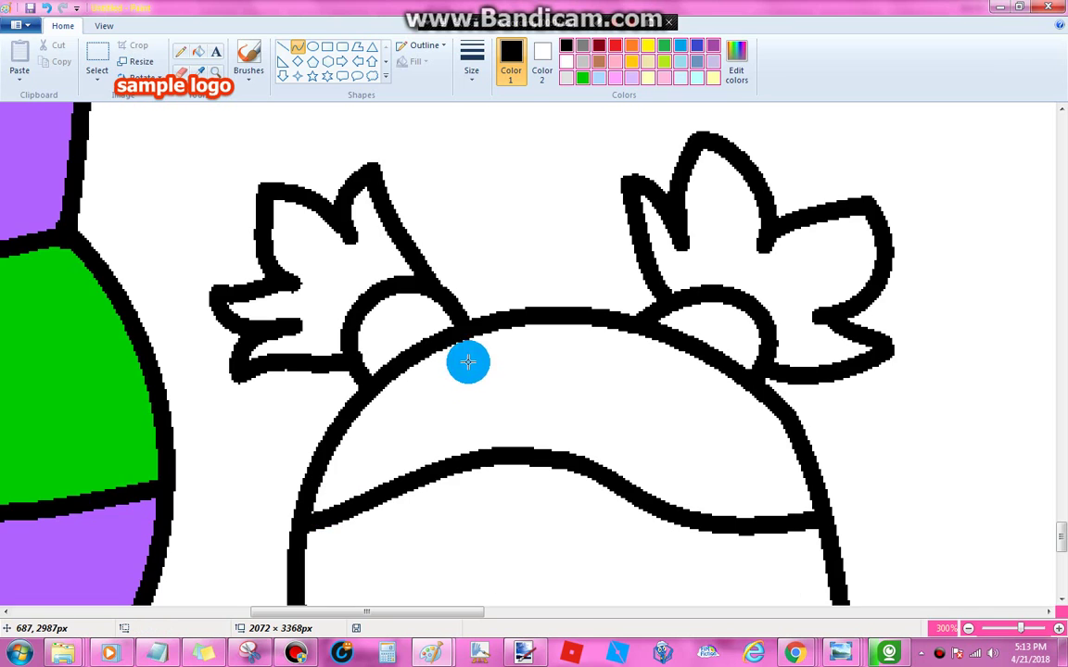
pyautogui.click(197, 52)
pyautogui.click(737, 65)
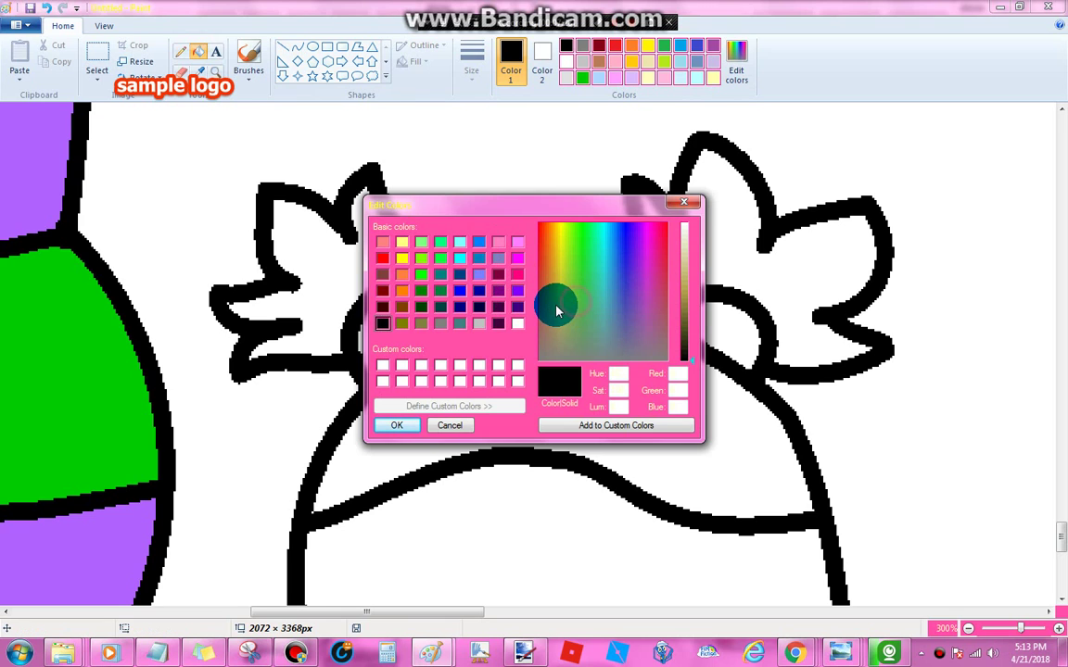
pyautogui.click(688, 318)
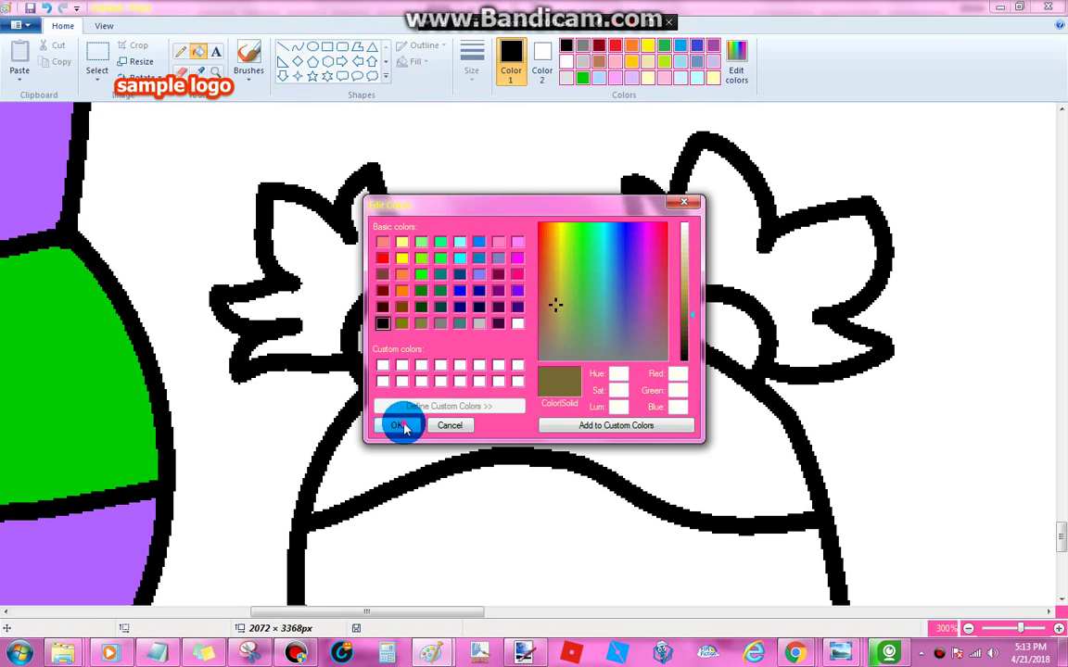
pyautogui.click(398, 425)
pyautogui.click(485, 419)
pyautogui.click(374, 264)
pyautogui.click(746, 262)
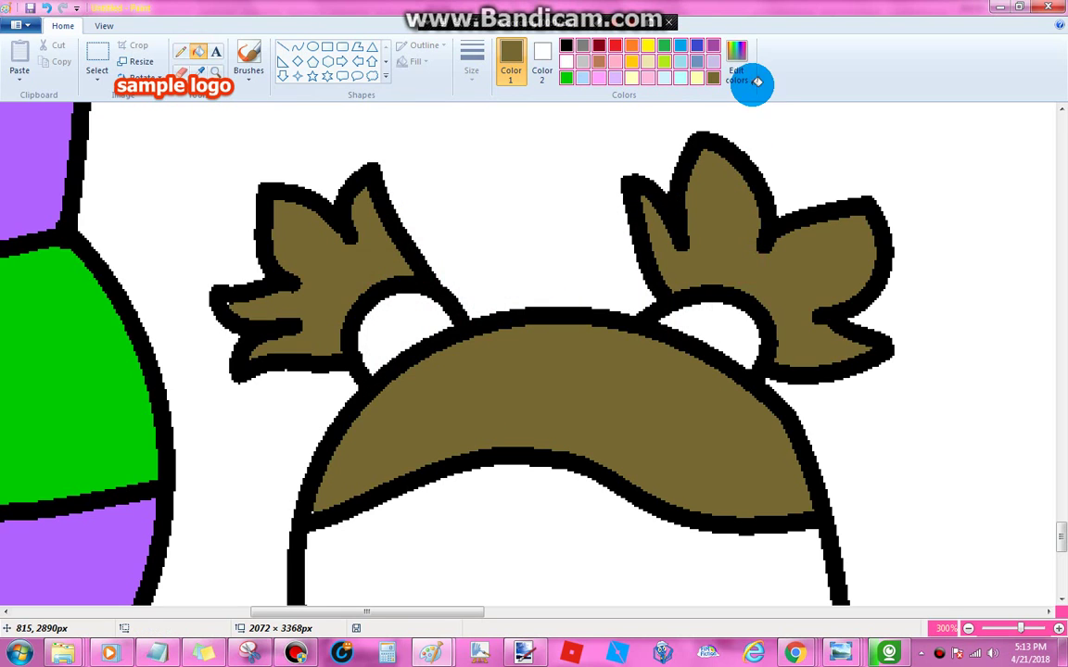
# - Mix a light magenta pink and fill both hair ties with it
pyautogui.click(752, 80)
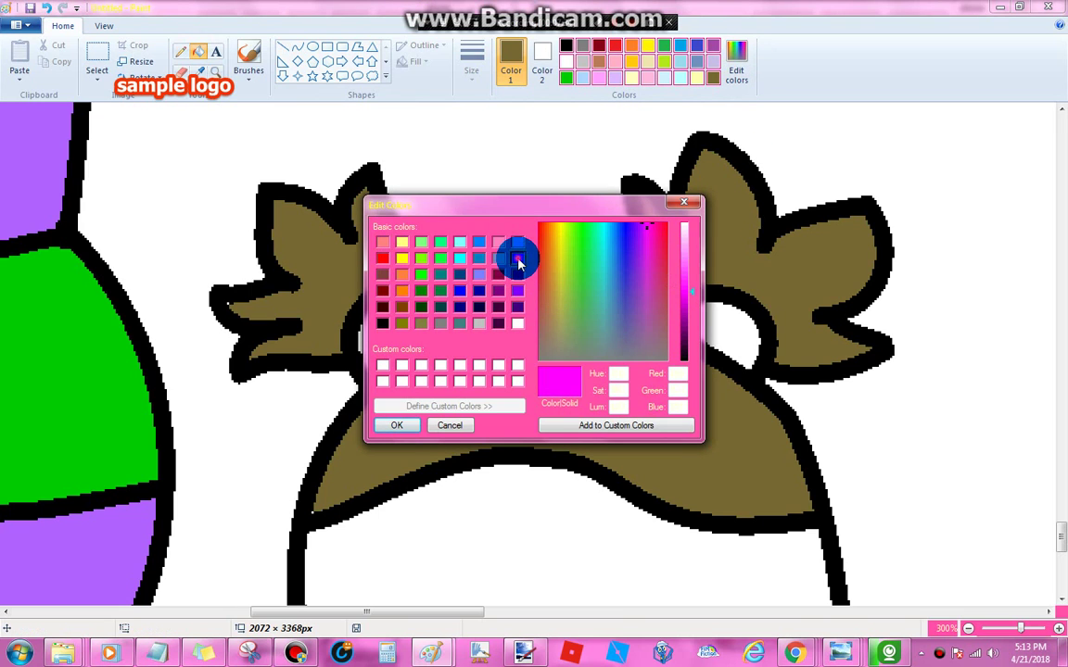
pyautogui.click(690, 256)
pyautogui.click(426, 406)
pyautogui.click(401, 426)
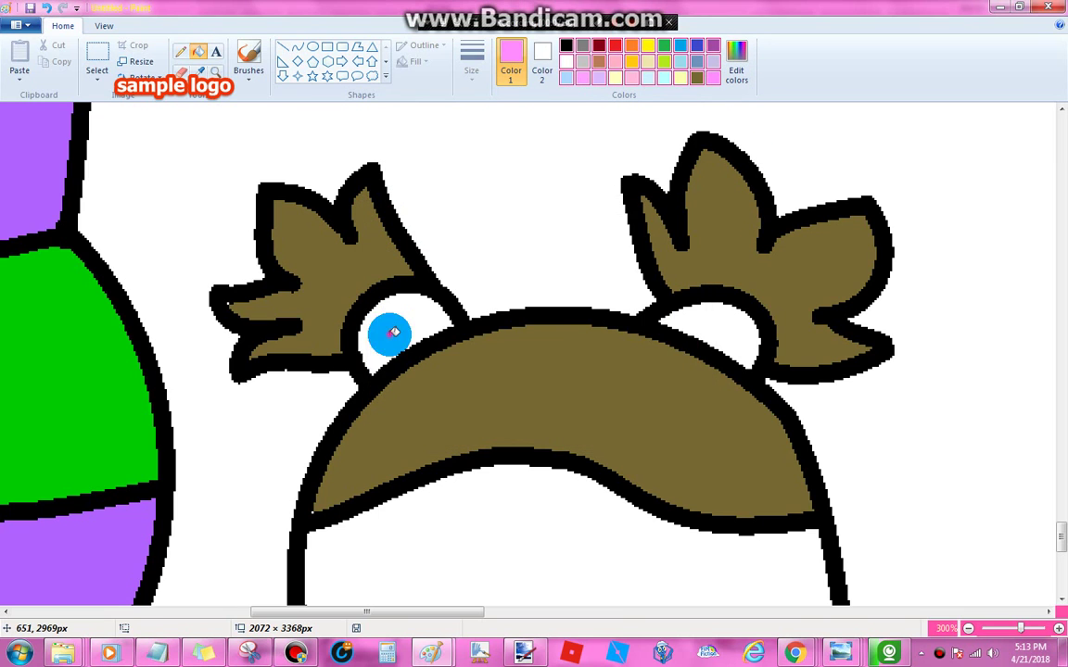
pyautogui.click(381, 334)
pyautogui.click(714, 329)
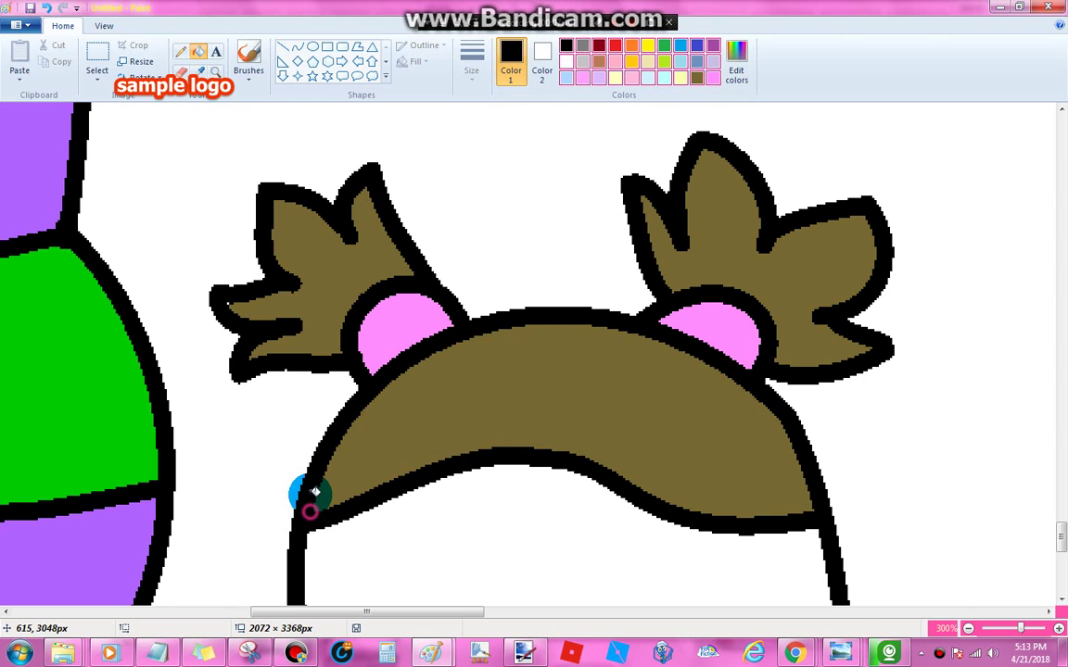
pyautogui.moveTo(289, 3); pyautogui.dragTo(0, 33)
pyautogui.click(574, 399)
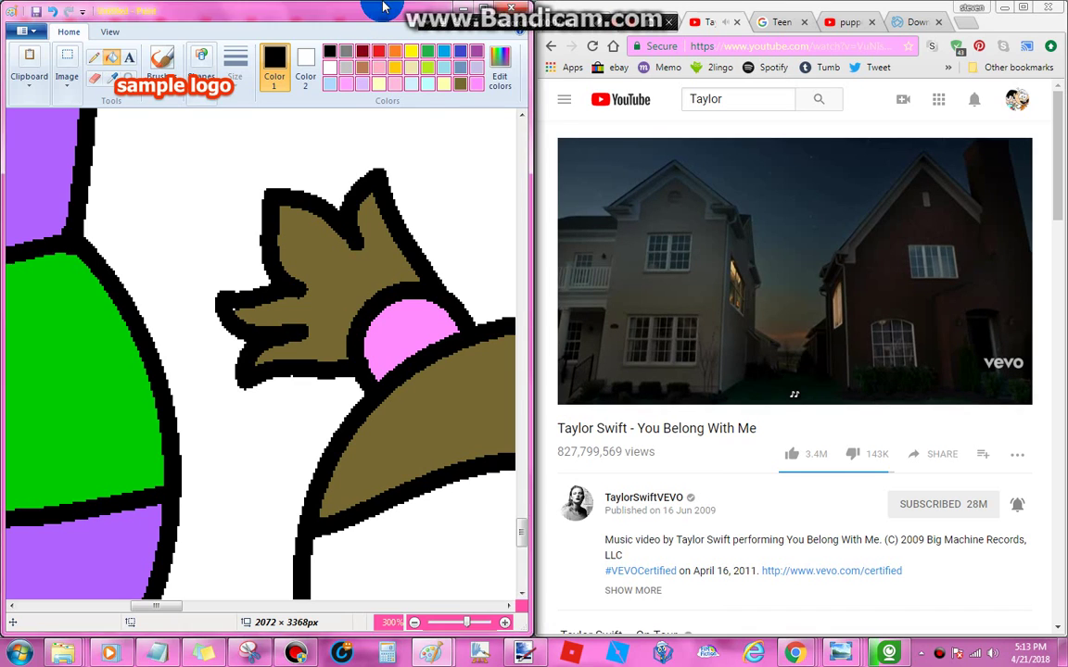
pyautogui.moveTo(384, 8); pyautogui.dragTo(393, 0)
# - Mix a pale green lighter than the basic light green and fill the face with it
pyautogui.scroll(-2, 775, 211)
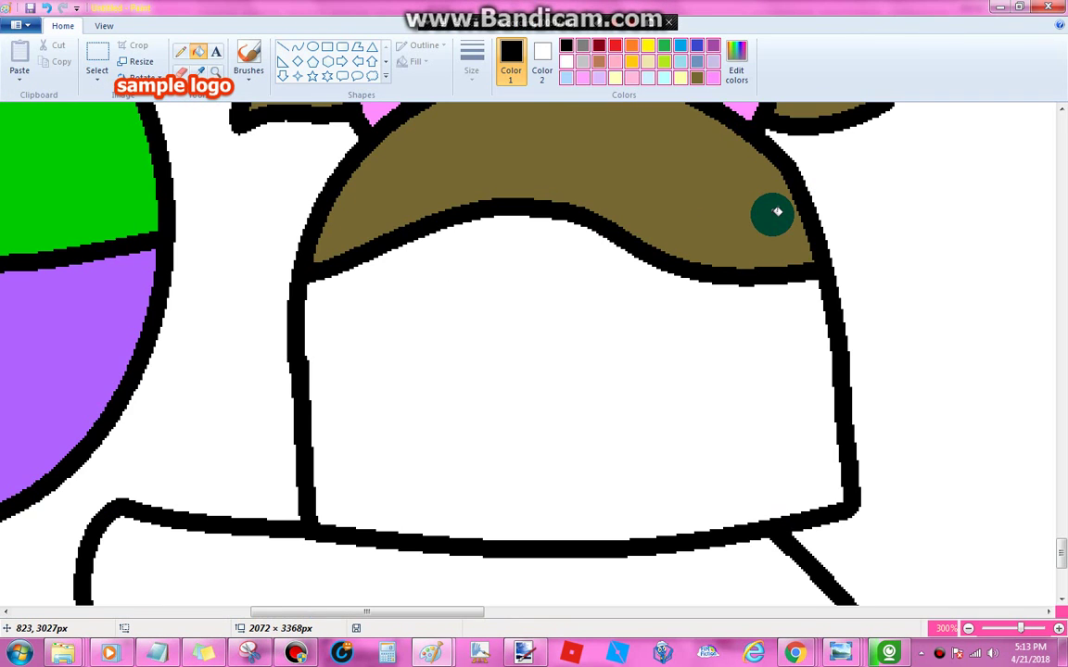
pyautogui.click(746, 82)
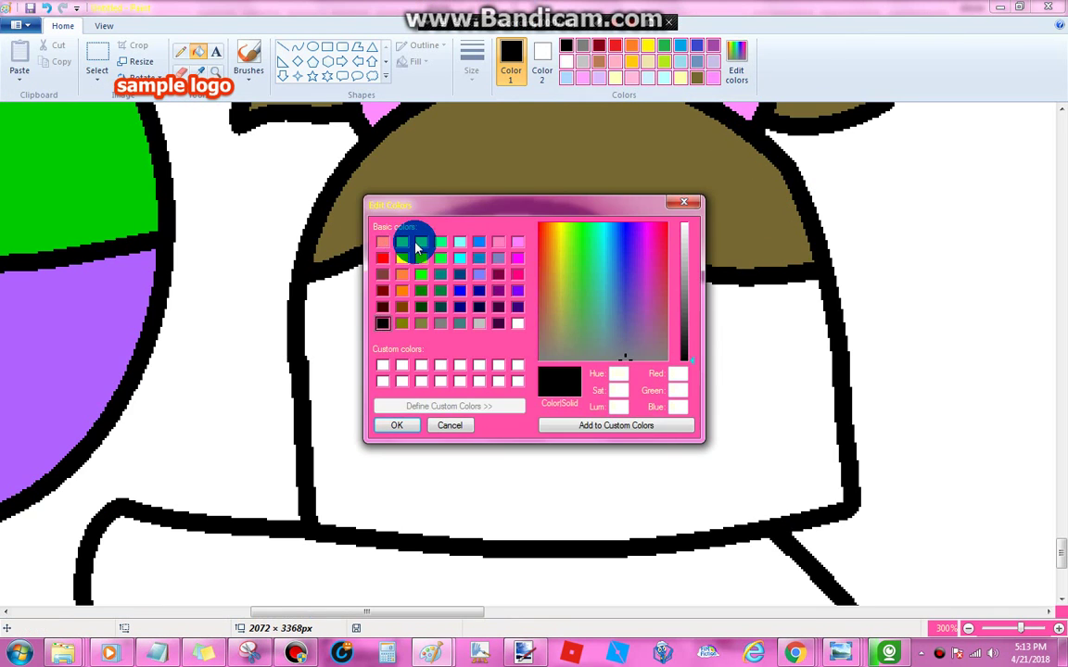
pyautogui.click(420, 242)
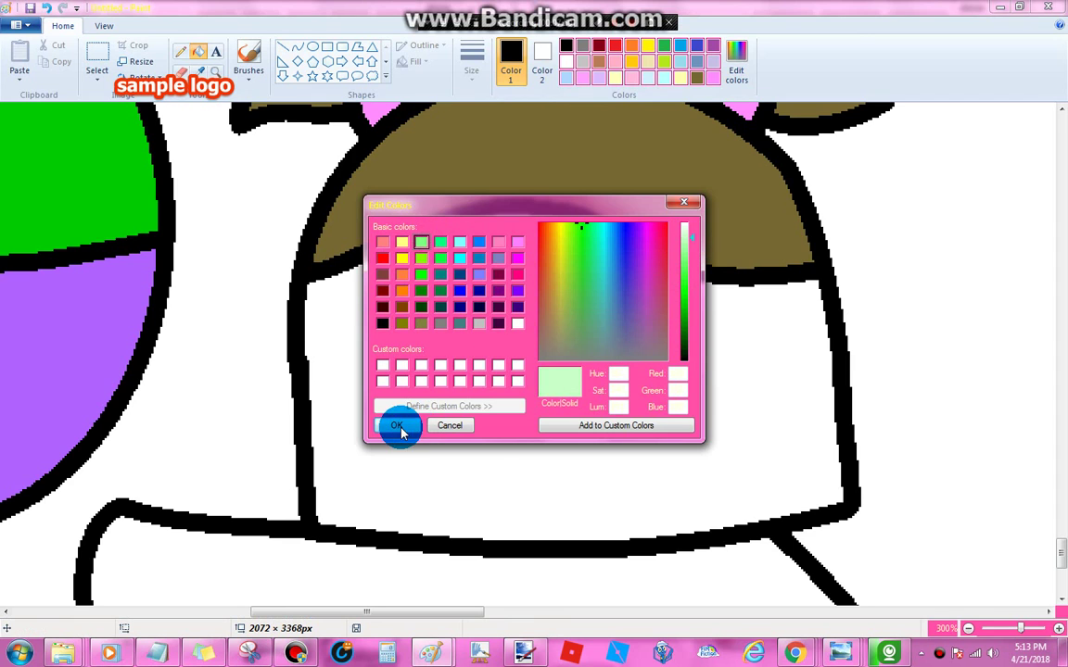
pyautogui.click(397, 426)
pyautogui.click(501, 417)
# - Draw a flat-topped open mouth with a short inner line on the lower face using the black pencil
pyautogui.scroll(-2, 436, 301)
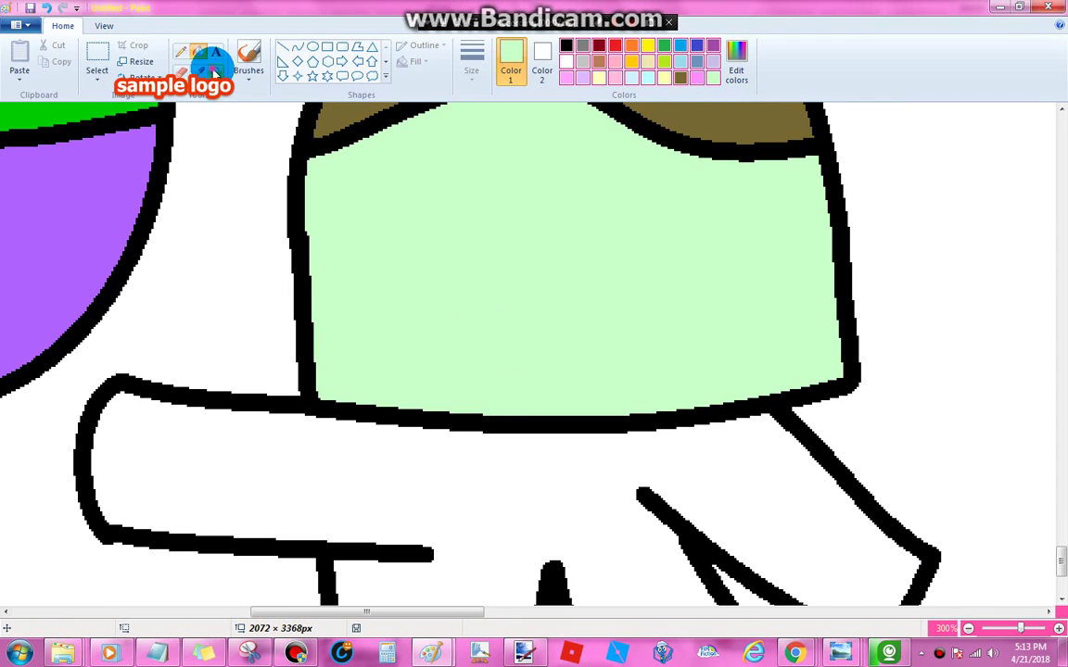
pyautogui.click(215, 73)
pyautogui.click(380, 255)
pyautogui.click(430, 285)
pyautogui.click(183, 53)
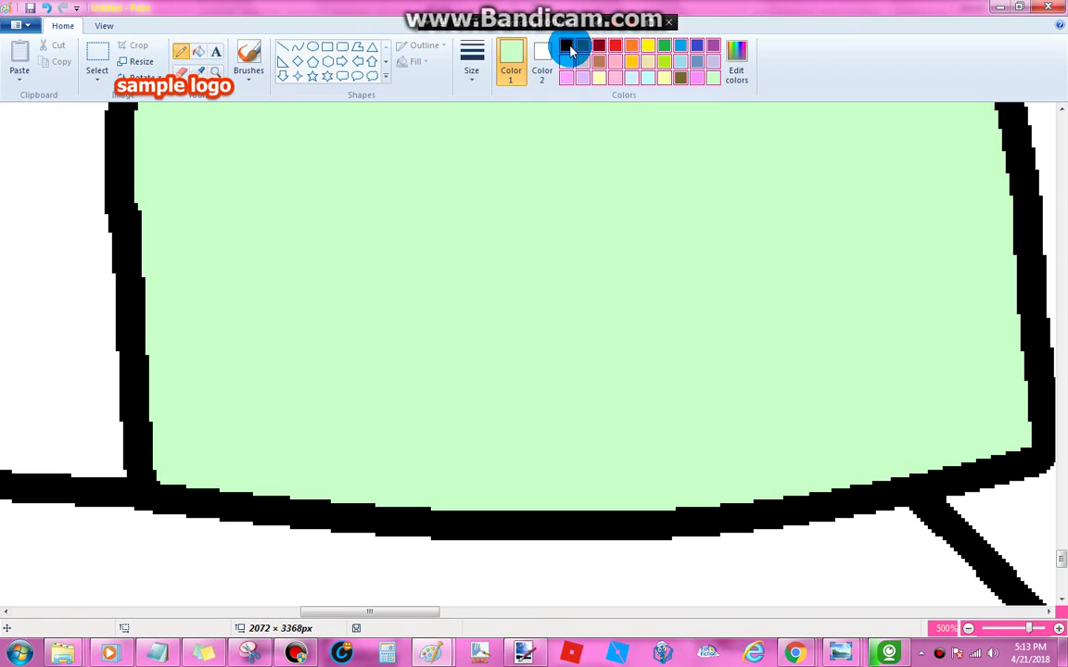
pyautogui.moveTo(468, 207)
pyautogui.mouseDown()
pyautogui.moveTo(647, 213)
pyautogui.moveTo(638, 337)
pyautogui.moveTo(565, 400)
pyautogui.moveTo(432, 238)
pyautogui.mouseUp()
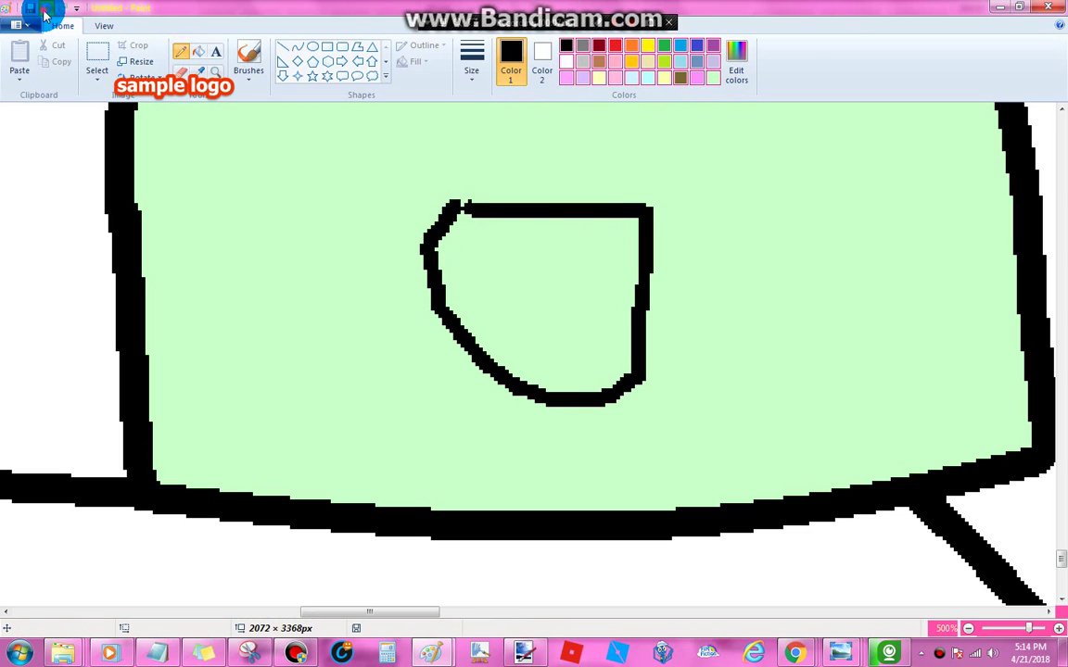
pyautogui.click(43, 13)
pyautogui.moveTo(417, 196); pyautogui.dragTo(596, 193)
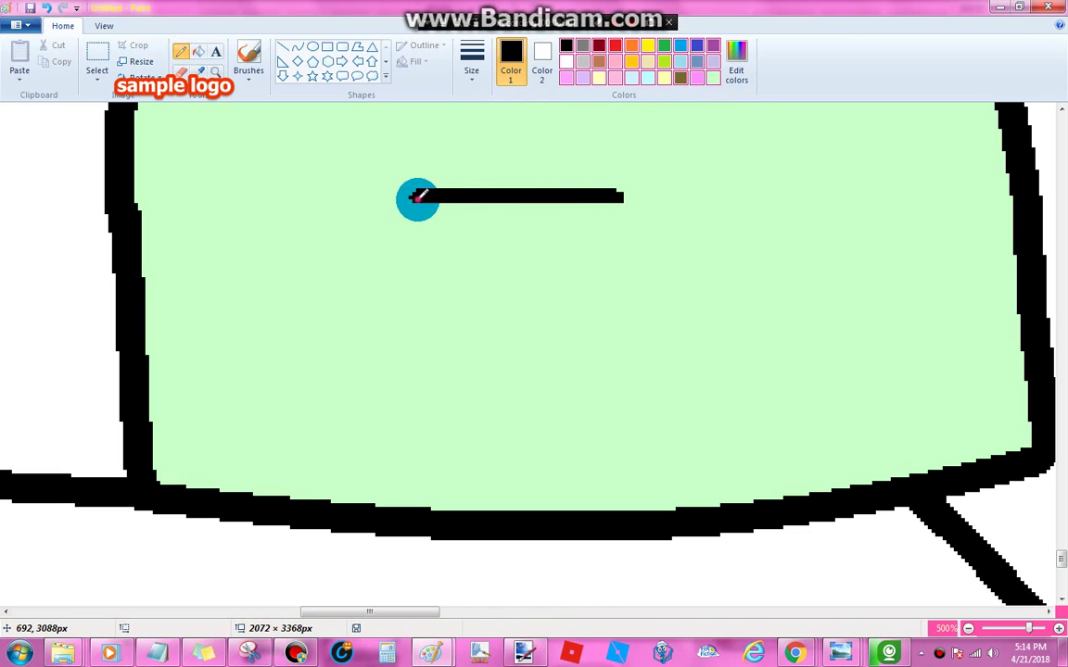
pyautogui.moveTo(417, 198)
pyautogui.mouseDown()
pyautogui.moveTo(518, 368)
pyautogui.moveTo(569, 343)
pyautogui.moveTo(603, 283)
pyautogui.moveTo(611, 194)
pyautogui.mouseUp()
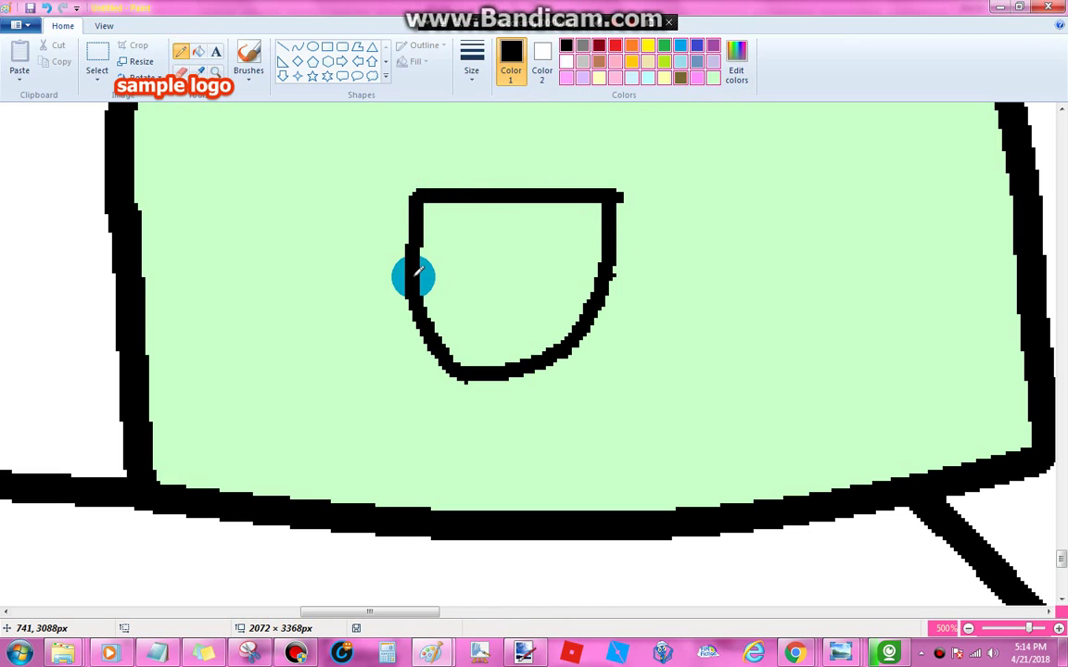
# - Draw an arched winking eye above the mouth's right side and a tall oval left eye filled with black
pyautogui.scroll(3, 637, 267)
pyautogui.moveTo(606, 274); pyautogui.dragTo(750, 243)
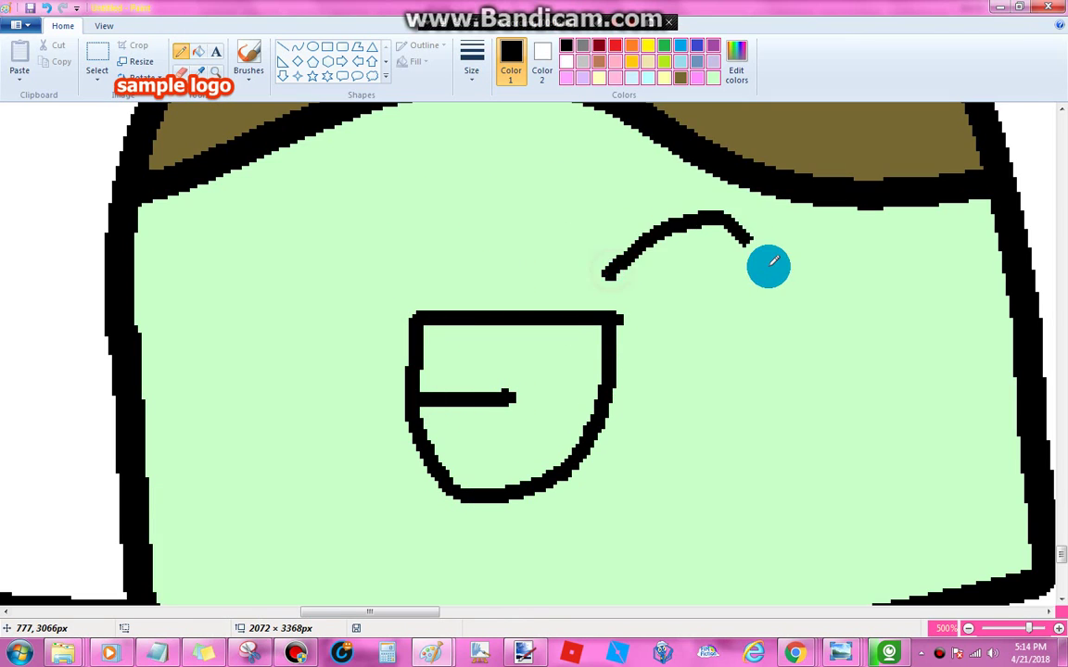
pyautogui.moveTo(355, 172); pyautogui.dragTo(359, 287)
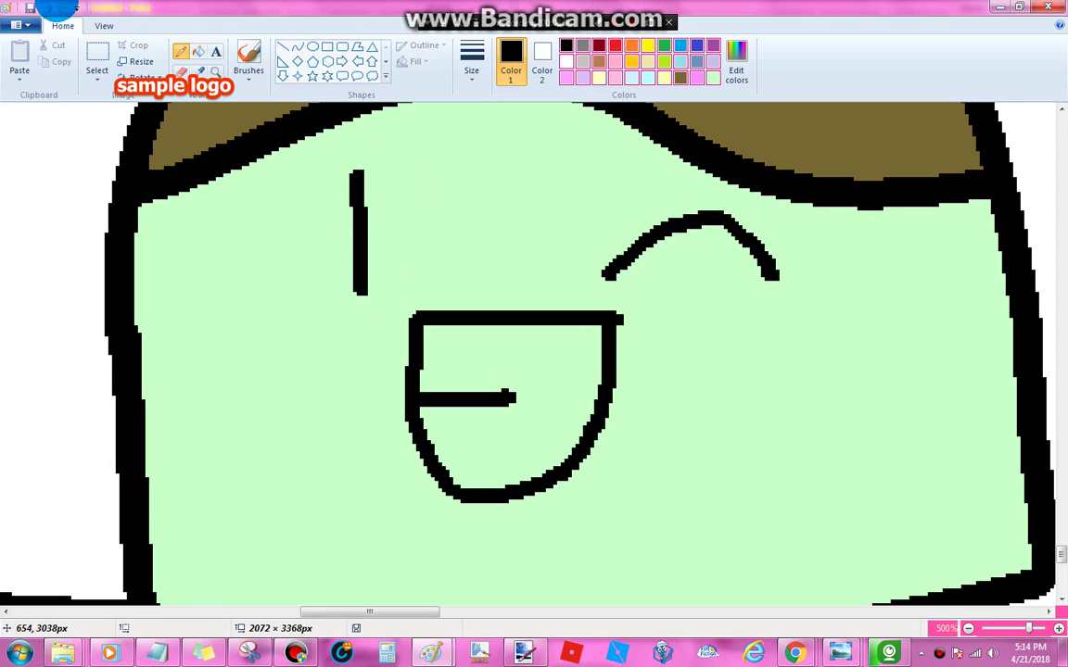
pyautogui.moveTo(336, 160)
pyautogui.mouseDown()
pyautogui.moveTo(350, 276)
pyautogui.moveTo(374, 162)
pyautogui.moveTo(335, 187)
pyautogui.mouseUp()
pyautogui.click(198, 53)
pyautogui.click(352, 185)
pyautogui.click(183, 52)
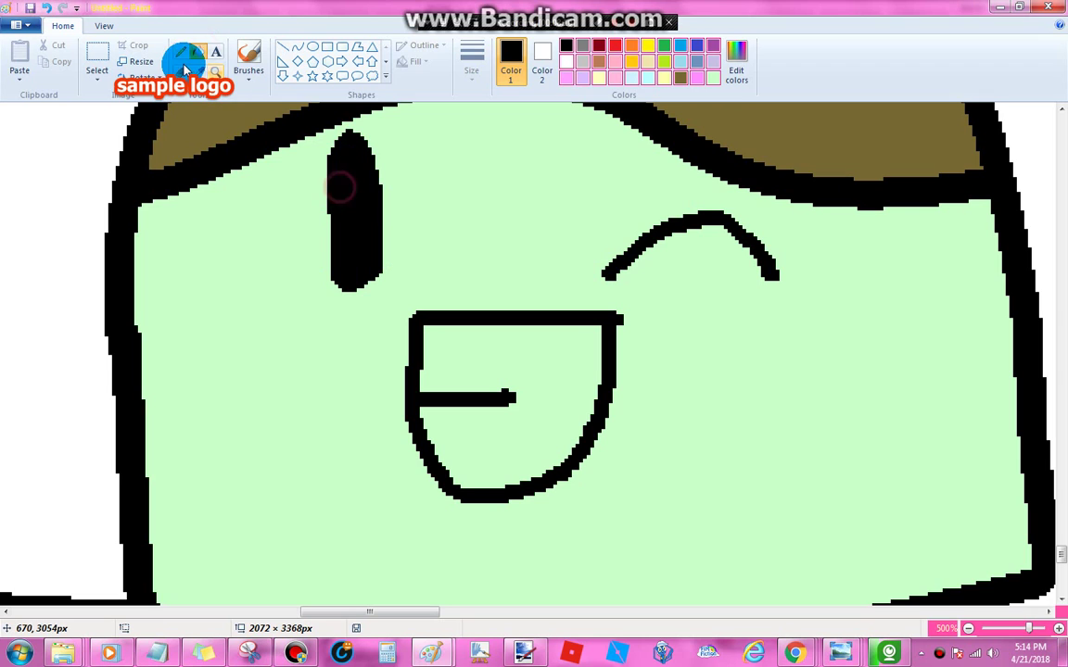
# - Draw an angular black nose between the eyes and fill the open mouth with white
pyautogui.moveTo(489, 208)
pyautogui.mouseDown()
pyautogui.moveTo(447, 265)
pyautogui.moveTo(508, 271)
pyautogui.mouseUp()
pyautogui.click(199, 52)
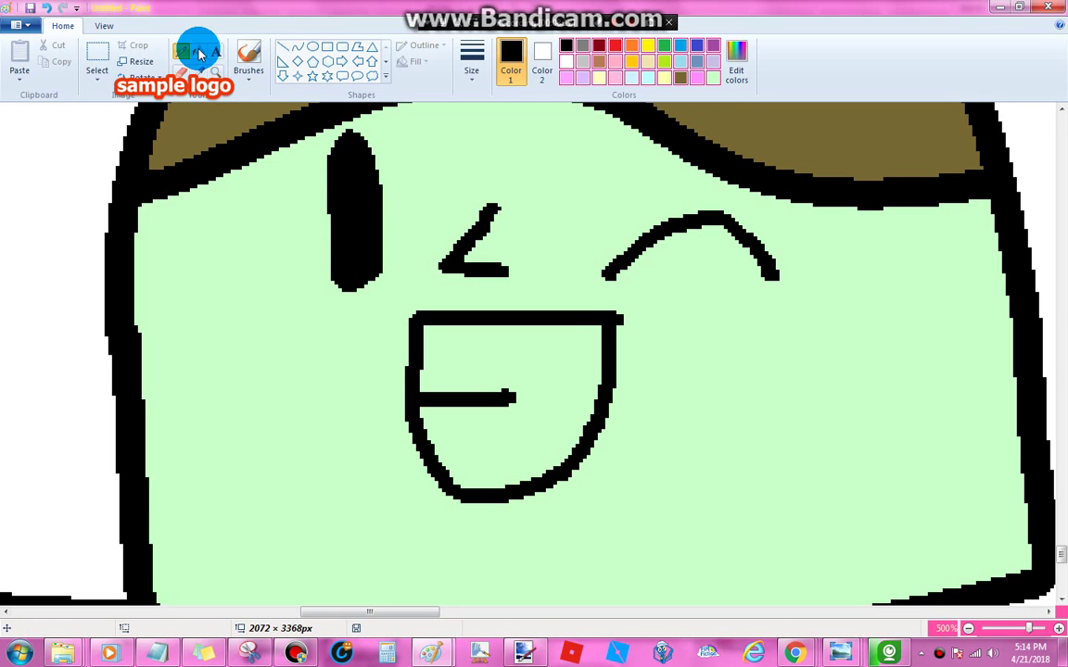
pyautogui.click(512, 369)
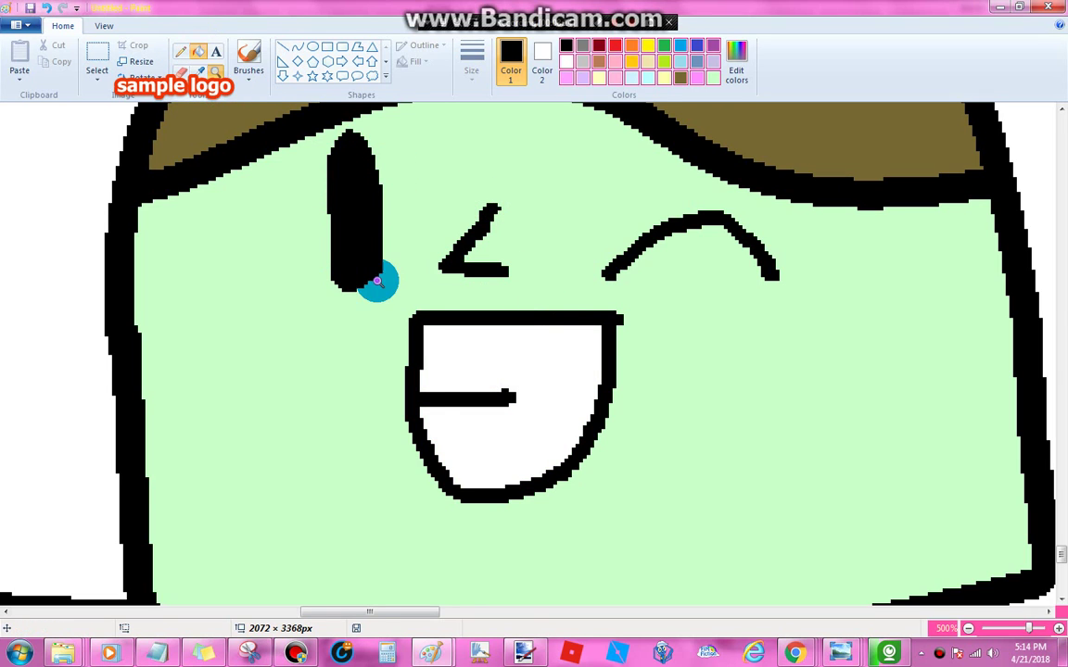
# - Draw a slightly bowed black cuff line across the outstretched left arm near its rounded hand using the Curve tool
pyautogui.rightClick(377, 281)
pyautogui.rightClick(377, 280)
pyautogui.rightClick(374, 281)
pyautogui.rightClick(369, 286)
pyautogui.rightClick(177, 369)
pyautogui.click(266, 484)
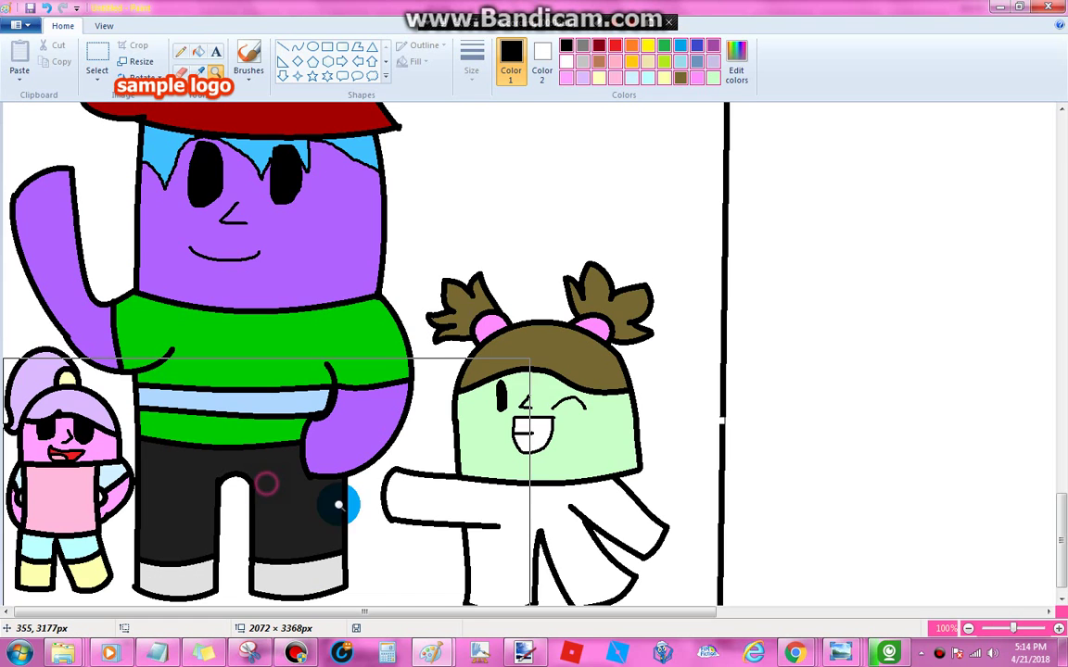
pyautogui.click(481, 464)
pyautogui.click(444, 287)
pyautogui.scroll(3, 541, 134)
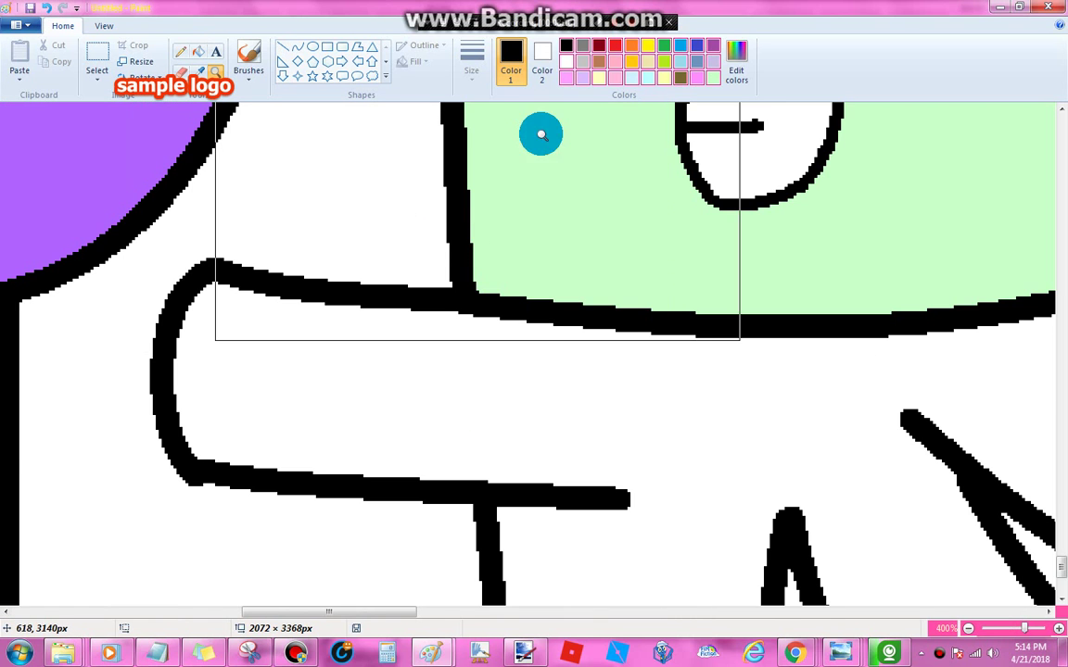
pyautogui.click(297, 47)
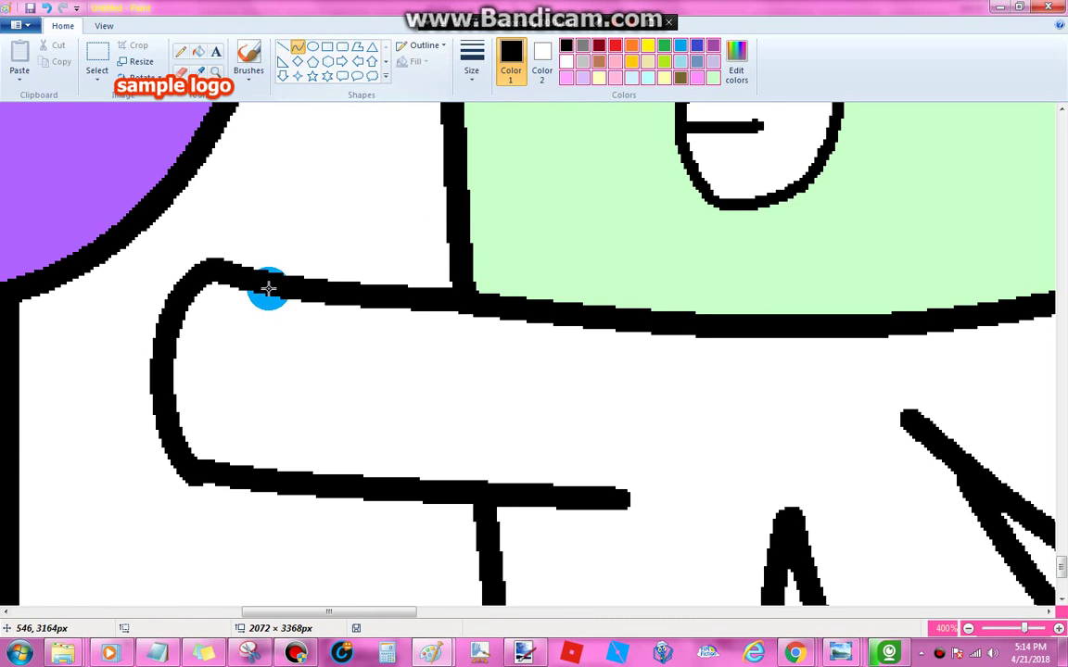
pyautogui.moveTo(294, 292); pyautogui.dragTo(290, 466)
pyautogui.click(258, 312)
pyautogui.click(300, 466)
pyautogui.click(425, 341)
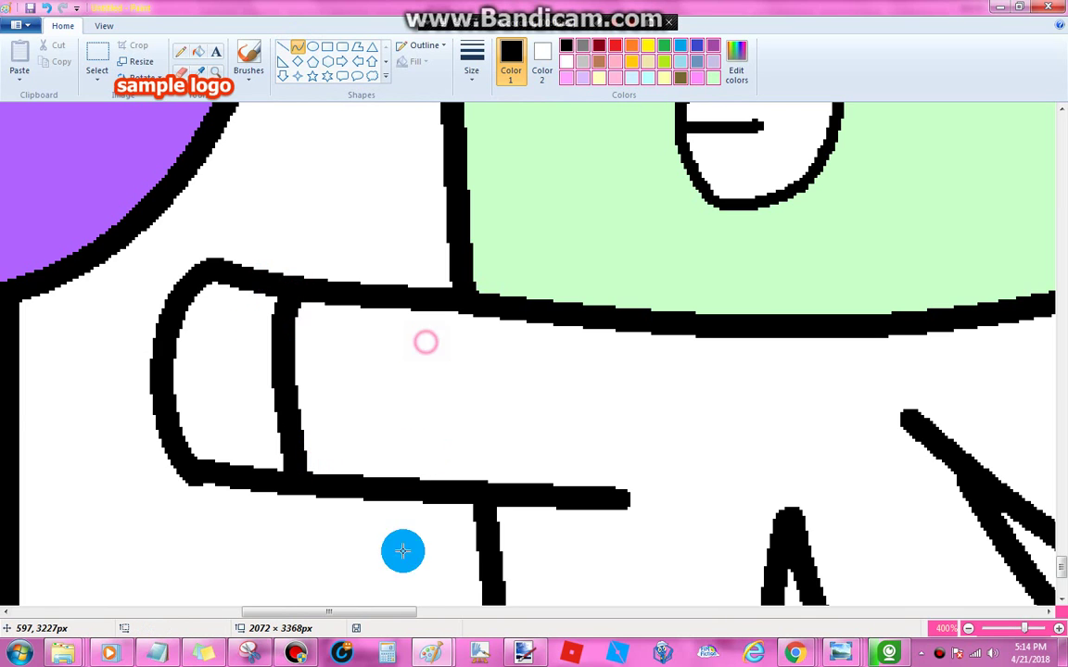
# - Draw a black cuff line across the lowered right arm just above its hand with the Curve tool
pyautogui.moveTo(389, 612)
pyautogui.mouseDown()
pyautogui.moveTo(520, 600)
pyautogui.moveTo(496, 602)
pyautogui.mouseUp()
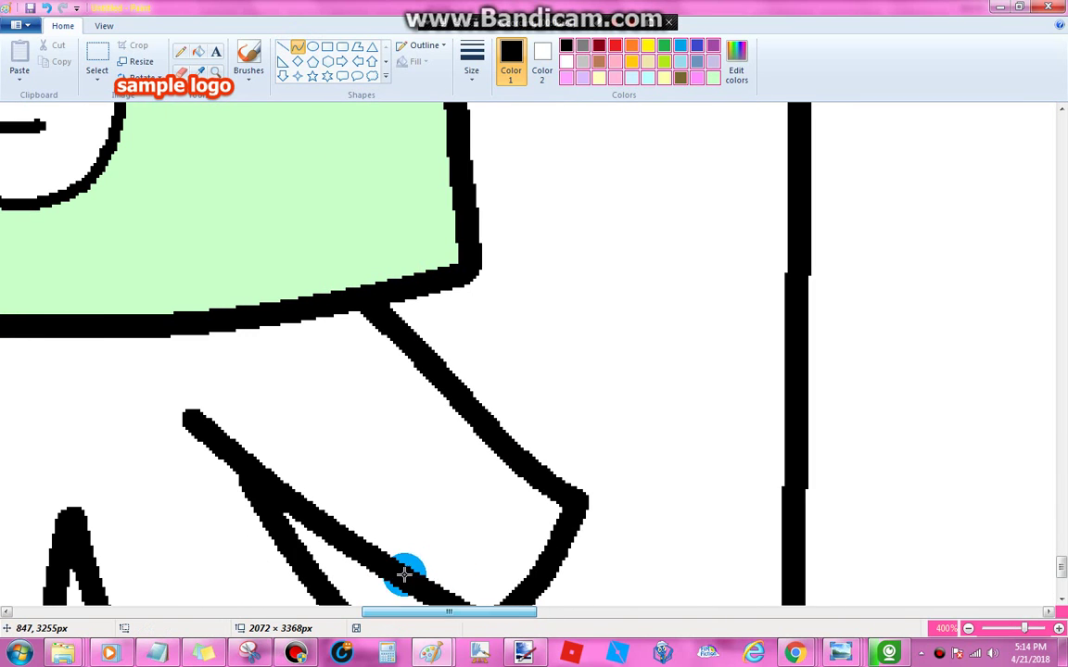
pyautogui.moveTo(409, 576); pyautogui.dragTo(524, 467)
pyautogui.click(460, 531)
pyautogui.click(593, 425)
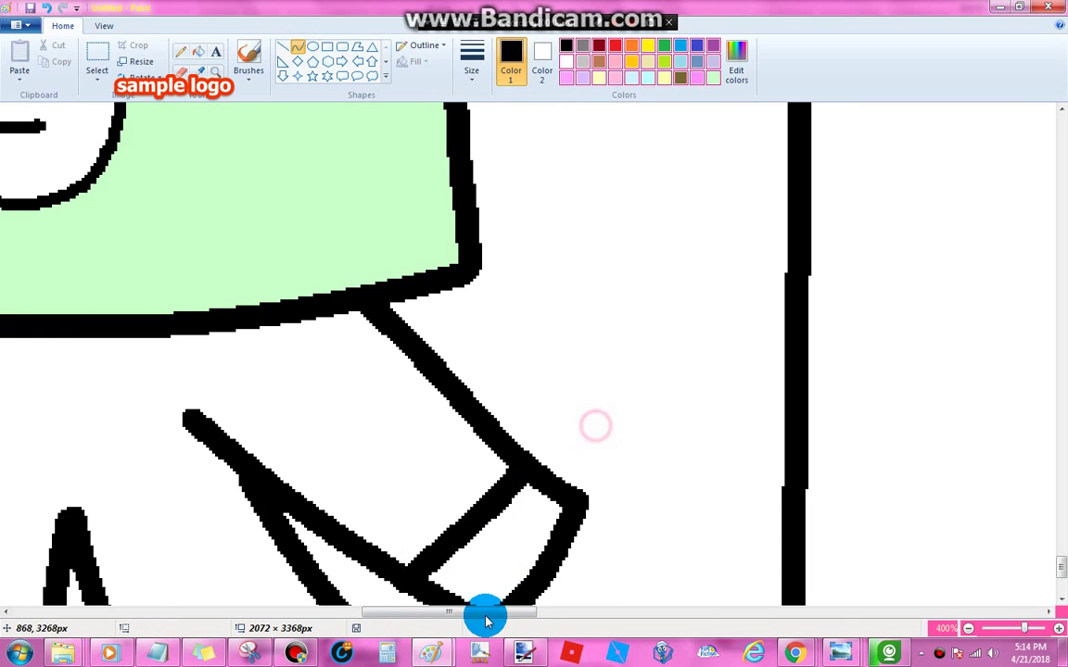
# - Draw a nearly straight black hem line across the body from its left side to the right leg's outer edge
pyautogui.moveTo(483, 614); pyautogui.dragTo(400, 609)
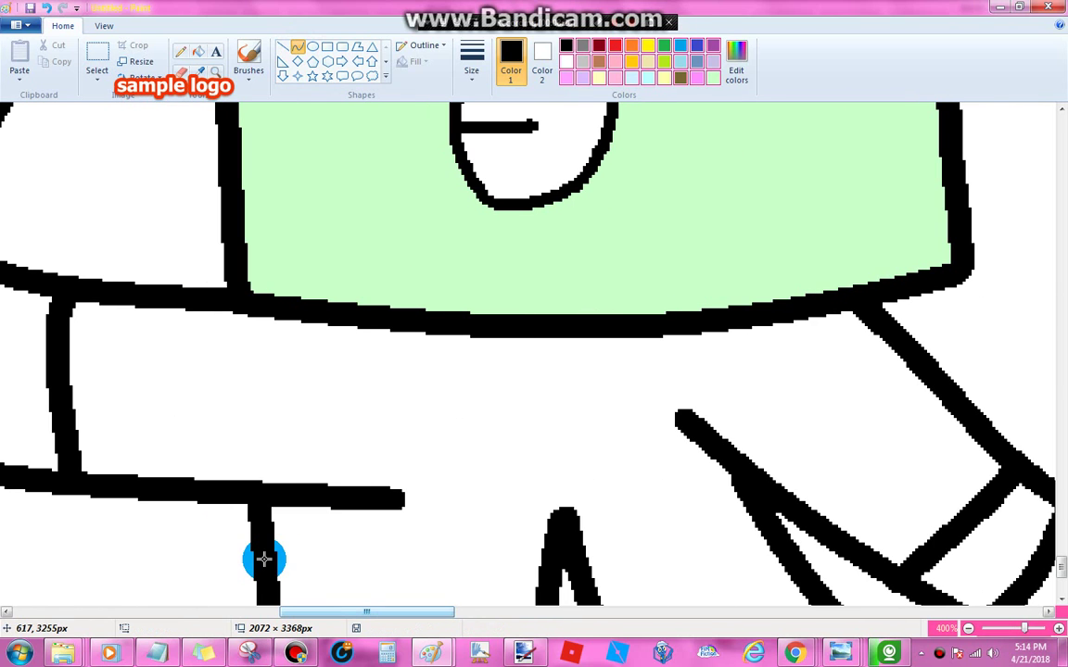
pyautogui.moveTo(266, 556); pyautogui.dragTo(784, 526)
pyautogui.doubleClick(567, 545)
pyautogui.click(606, 438)
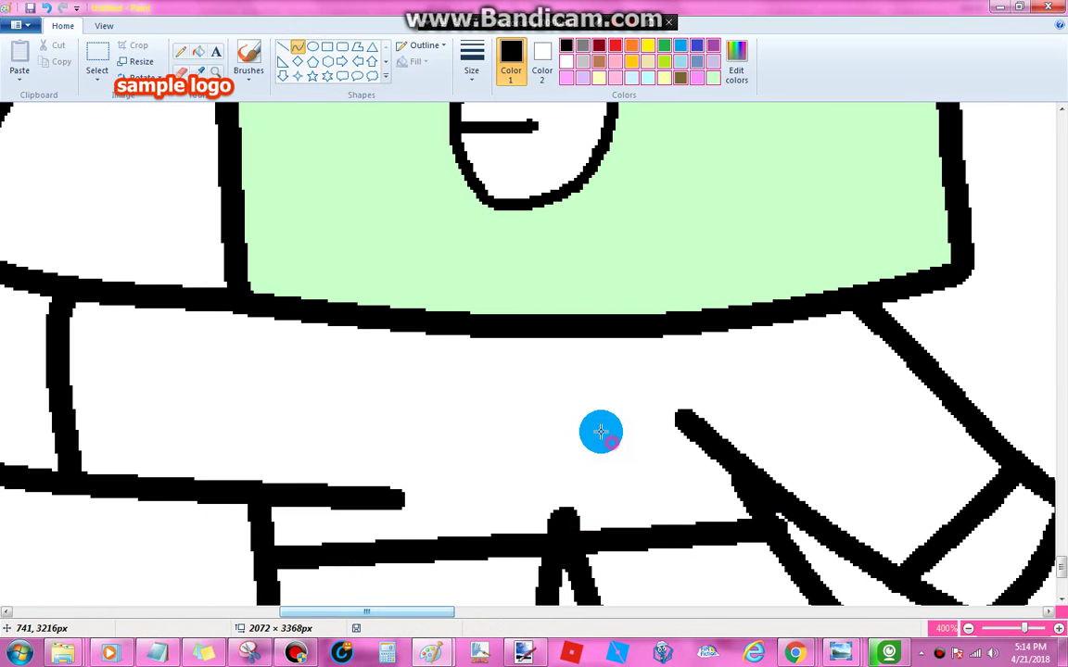
# - Mix a pale mint green lighter than the basic spring green and fill the shirt and sleeves with it
pyautogui.scroll(-3, 236, 133)
pyautogui.click(746, 74)
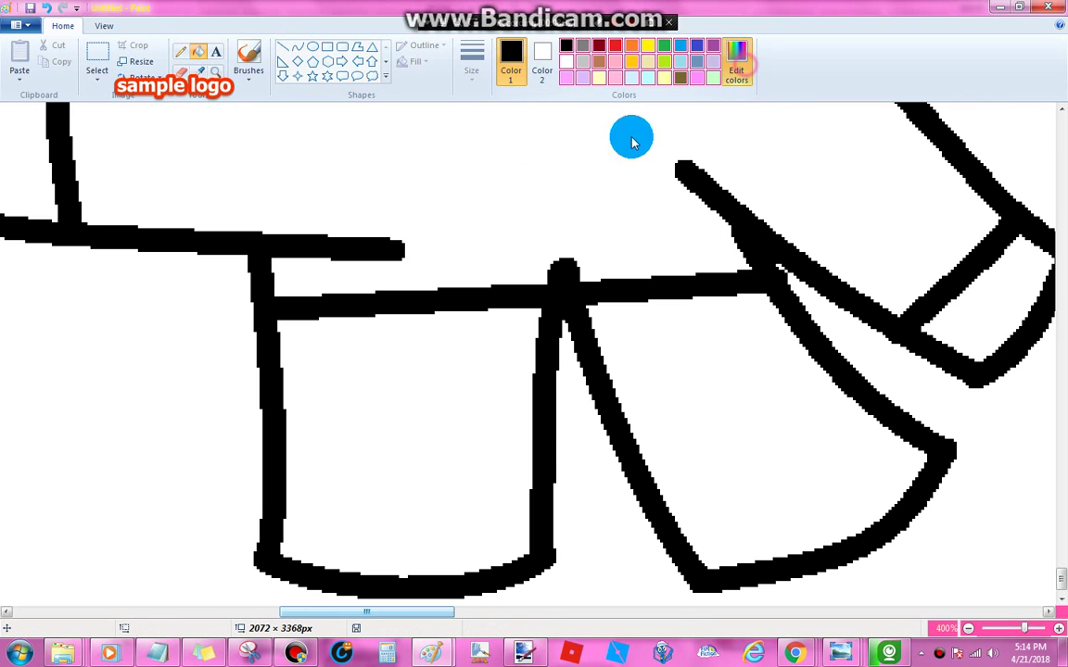
pyautogui.click(442, 245)
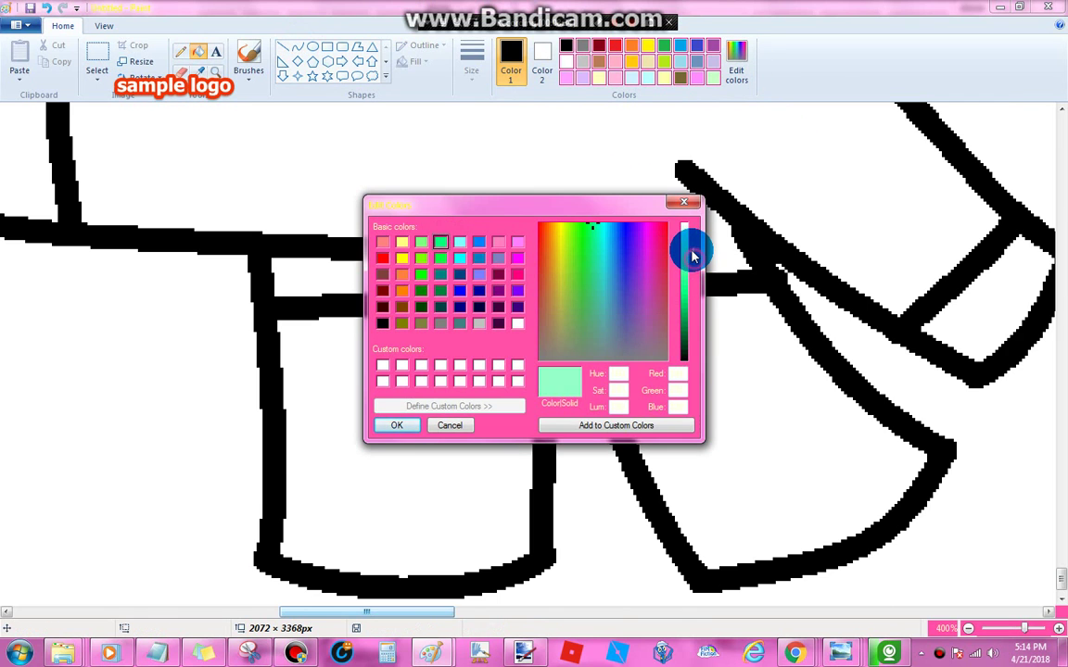
pyautogui.click(393, 424)
pyautogui.click(505, 221)
# - Draw a yellow five-point star about 42 × 38 px in the middle of the shirt and fill its centre yellow
pyautogui.scroll(2, 512, 221)
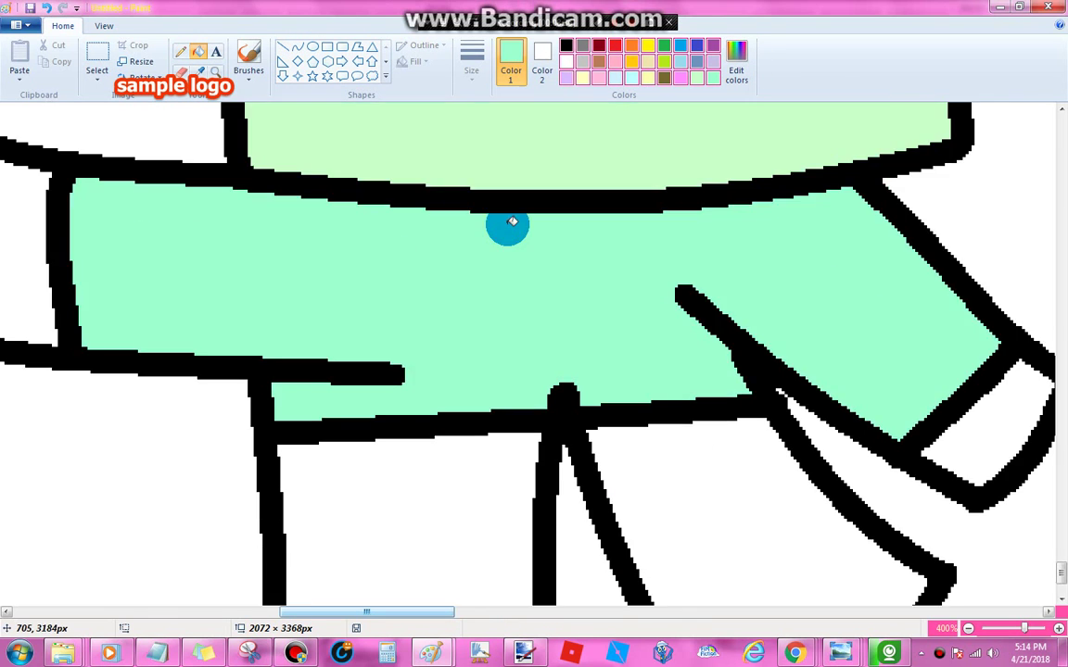
pyautogui.click(314, 76)
pyautogui.click(647, 45)
pyautogui.moveTo(424, 252); pyautogui.dragTo(544, 361)
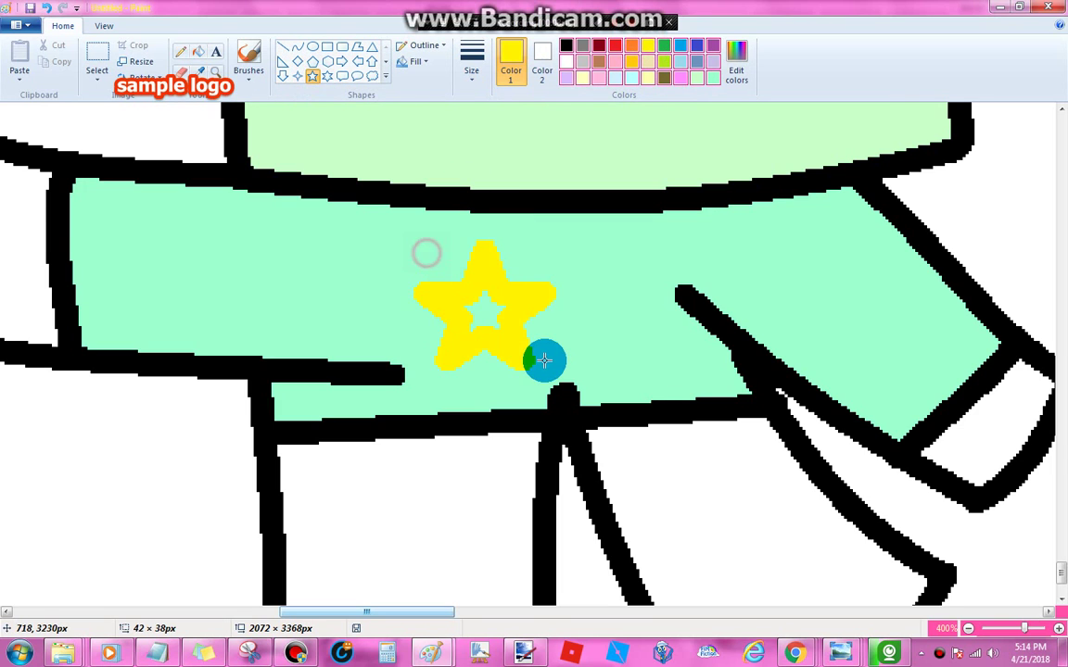
pyautogui.click(636, 250)
pyautogui.click(198, 52)
pyautogui.click(484, 313)
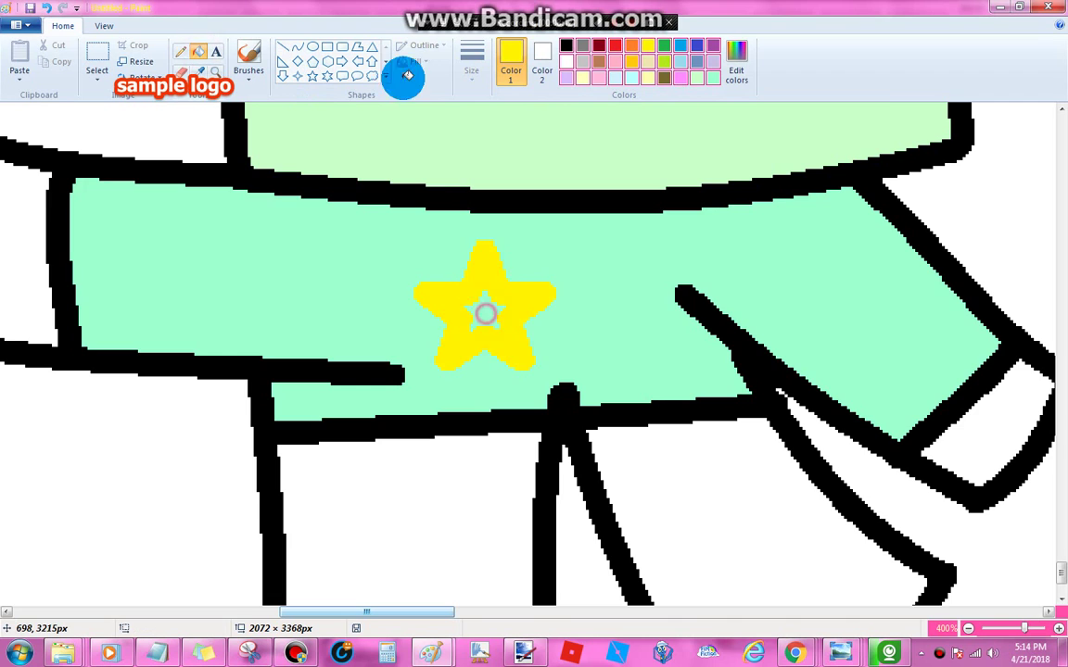
# - Draw a small black face with two eyes, a nose and a smile on the star using a thin pencil
pyautogui.click(181, 52)
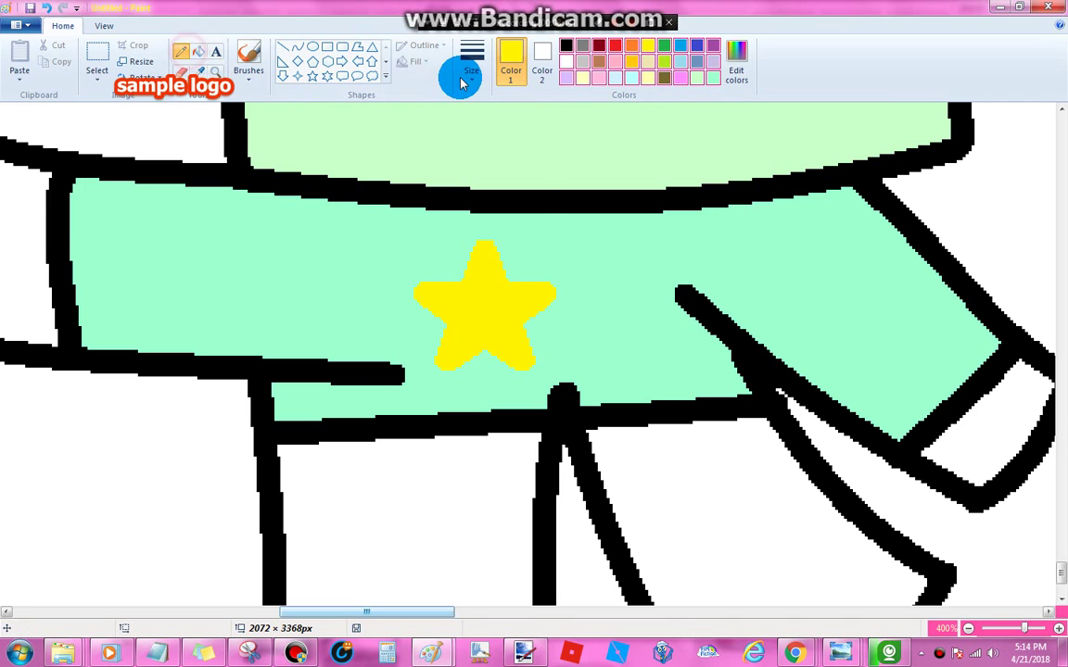
pyautogui.click(472, 65)
pyautogui.click(495, 121)
pyautogui.click(567, 45)
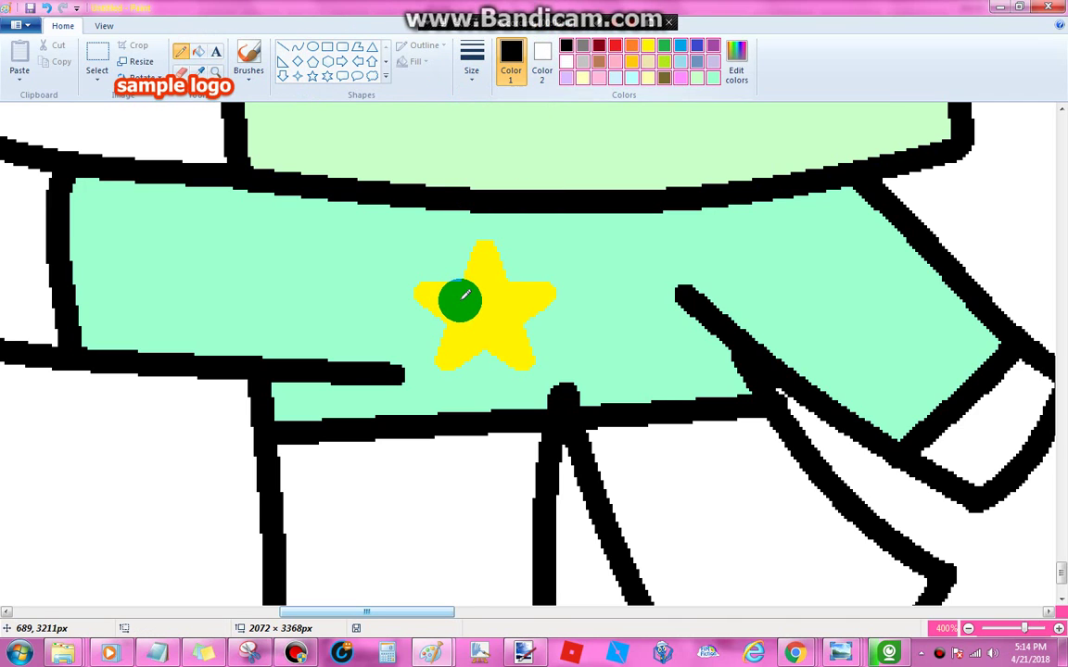
pyautogui.click(510, 295)
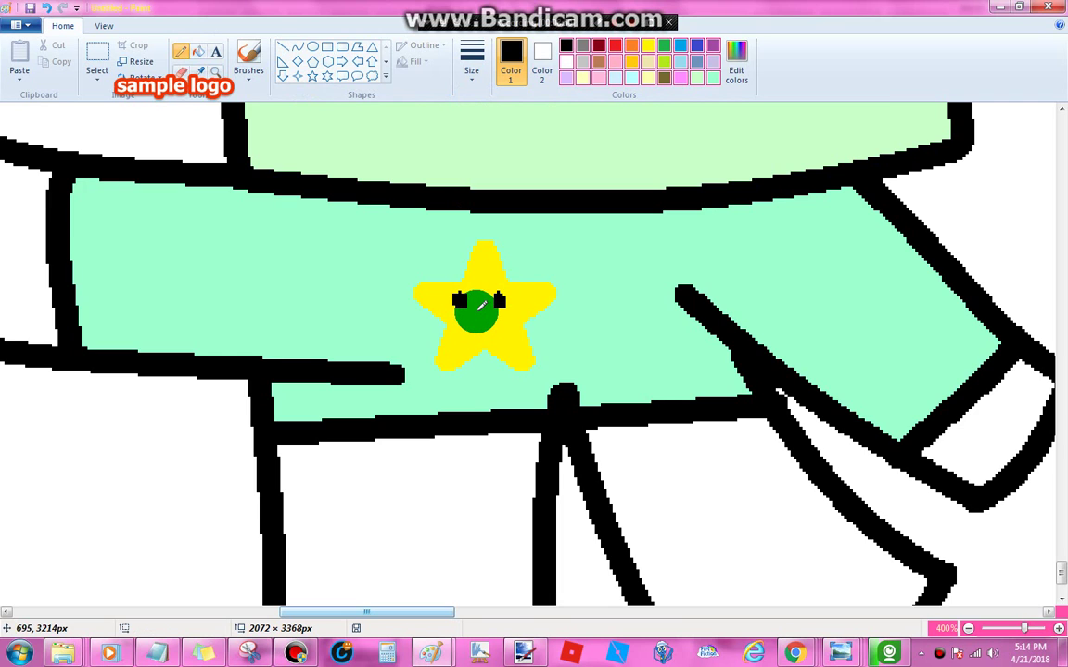
# - Draw a thick black line curving downward across the middle of each leg to separate the trousers from the shoes
pyautogui.scroll(-3, 488, 335)
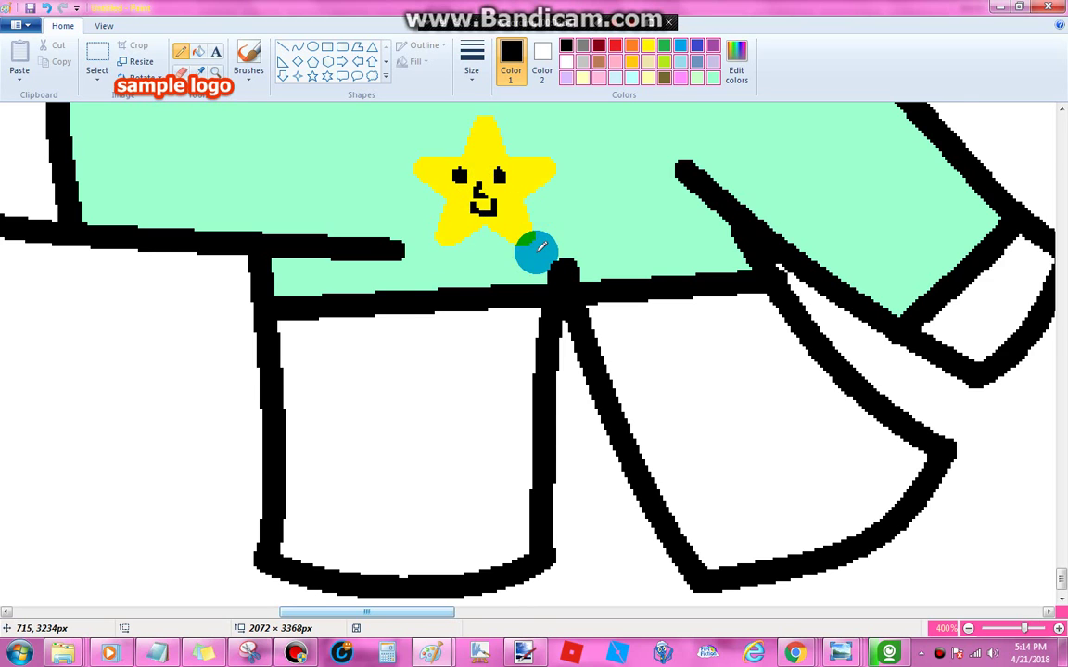
pyautogui.scroll(-1, 533, 247)
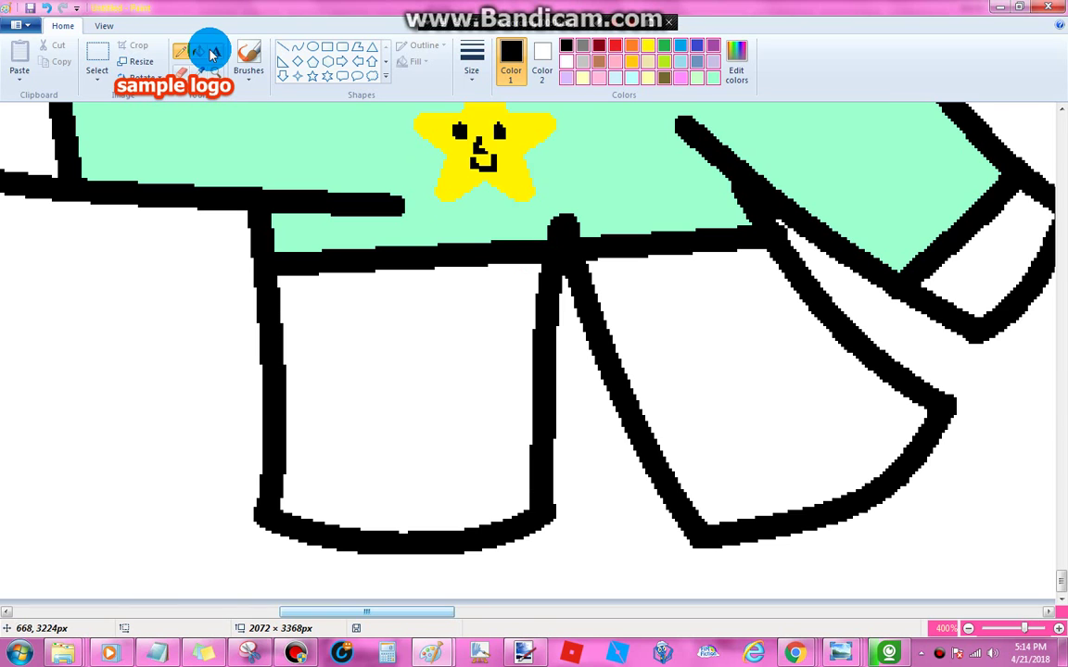
pyautogui.click(470, 66)
pyautogui.click(496, 167)
pyautogui.moveTo(283, 404); pyautogui.dragTo(543, 389)
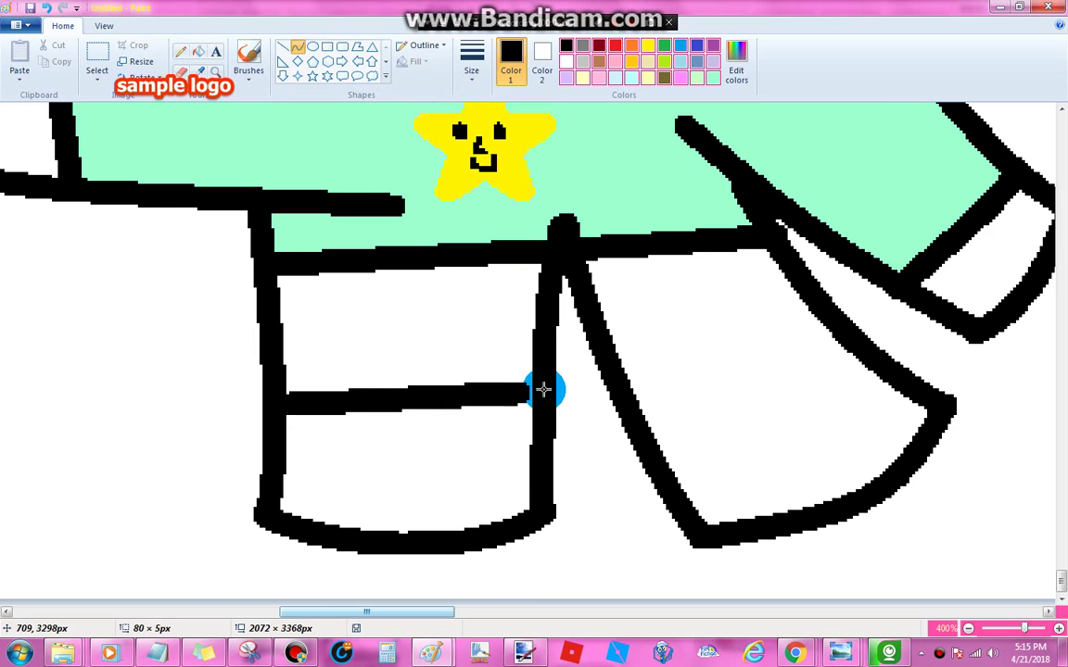
pyautogui.click(700, 373)
pyautogui.moveTo(635, 405); pyautogui.dragTo(810, 305)
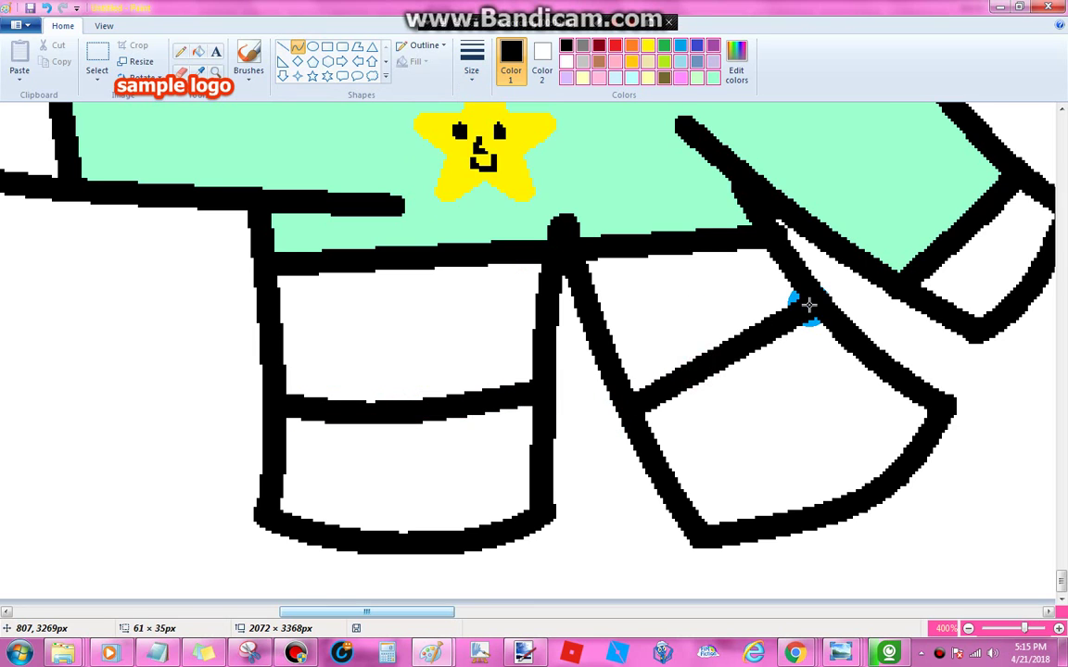
pyautogui.moveTo(742, 354); pyautogui.dragTo(770, 374)
pyautogui.click(859, 282)
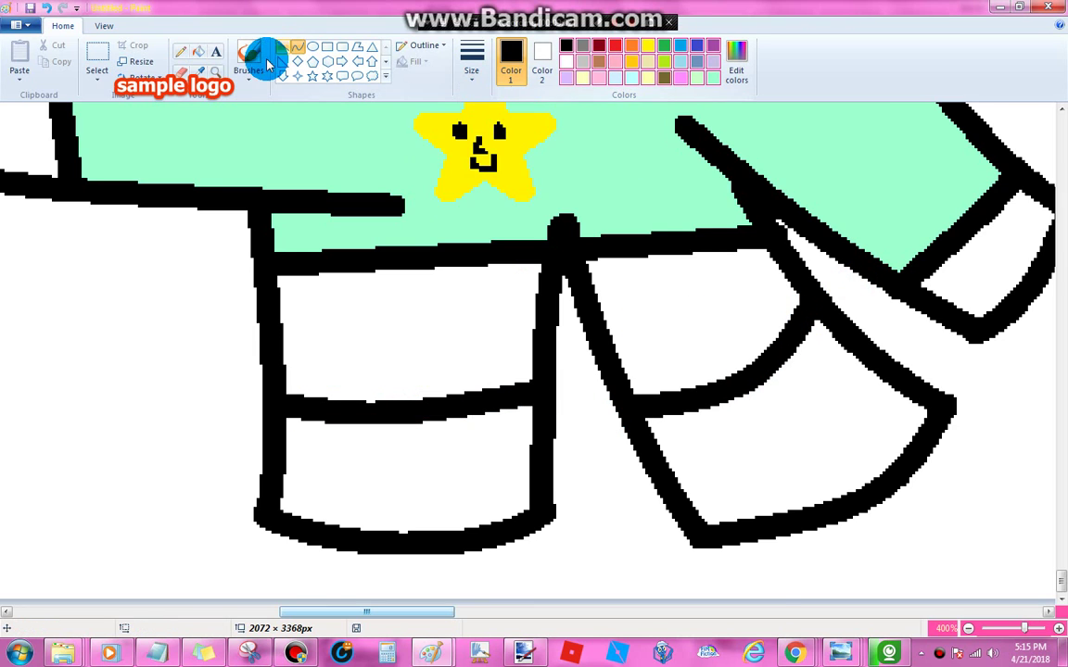
# - Mix a very dark grey and fill the upper sections of both legs with it
pyautogui.click(736, 68)
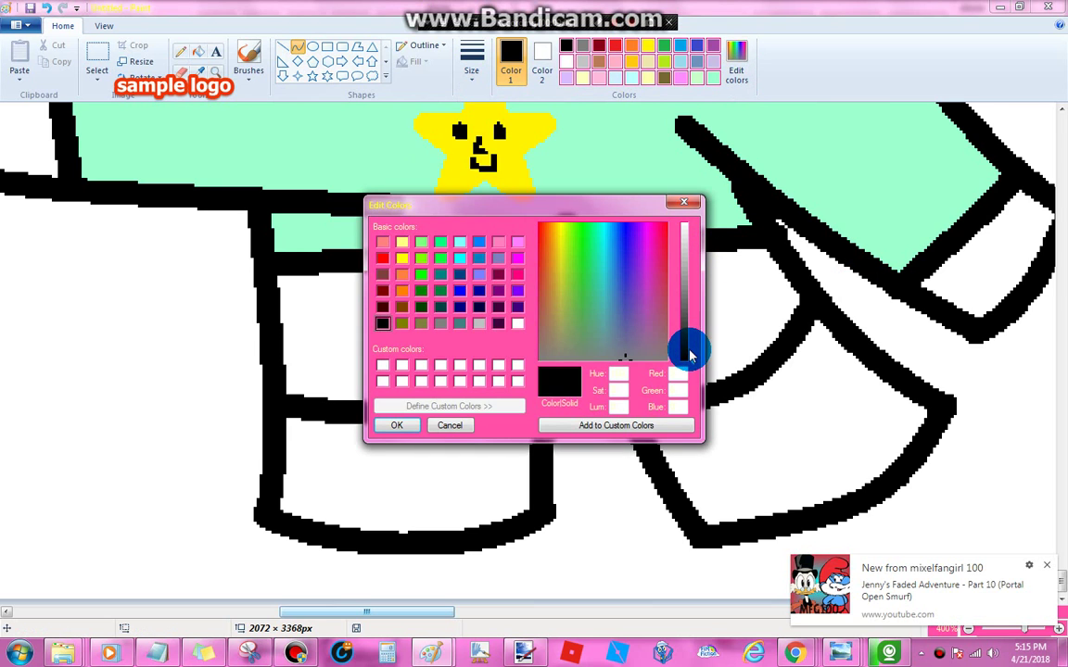
pyautogui.click(396, 425)
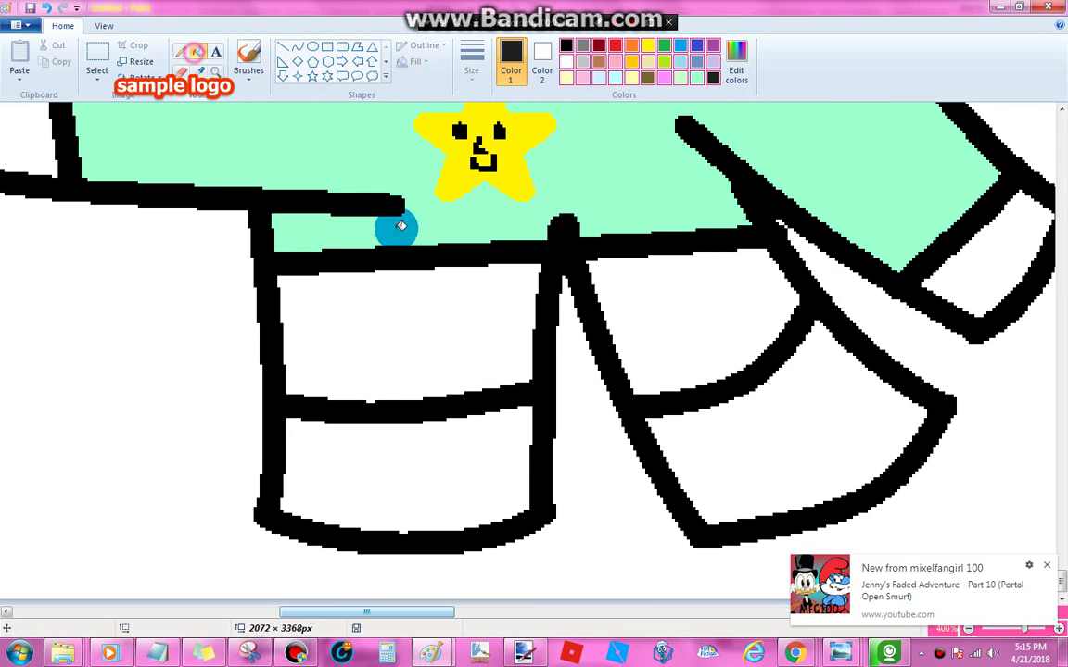
pyautogui.click(493, 337)
pyautogui.click(655, 297)
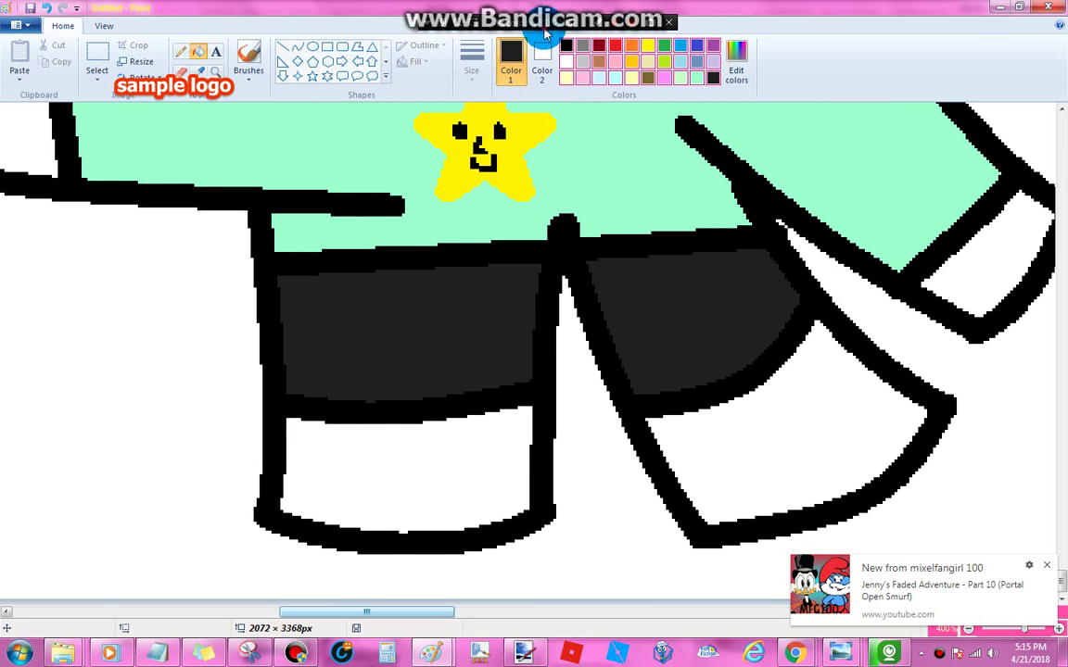
# - Check the YouTube notifications in Chrome, dismiss the desktop pop-up and return to the maximized Paint window
pyautogui.doubleClick(545, 34)
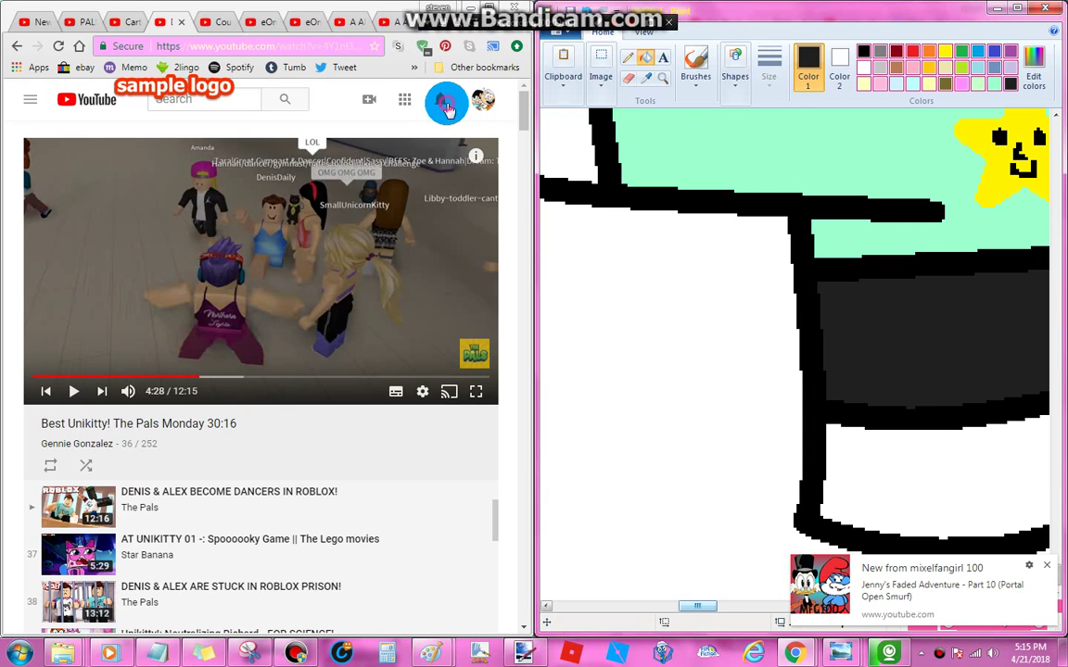
pyautogui.click(1048, 568)
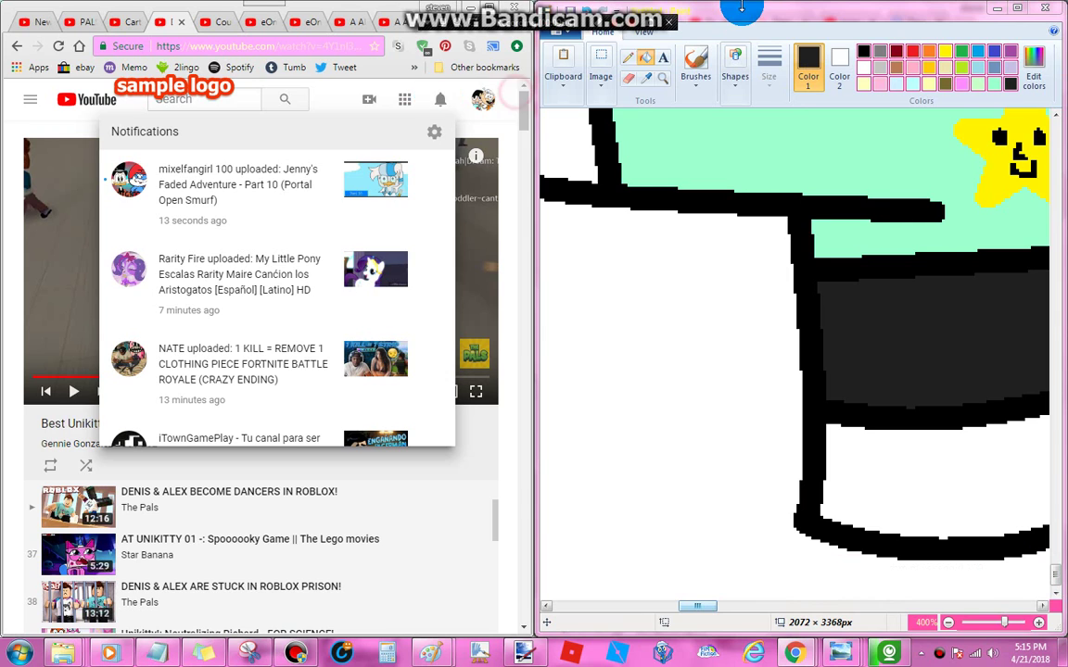
pyautogui.moveTo(742, 15); pyautogui.dragTo(575, 2)
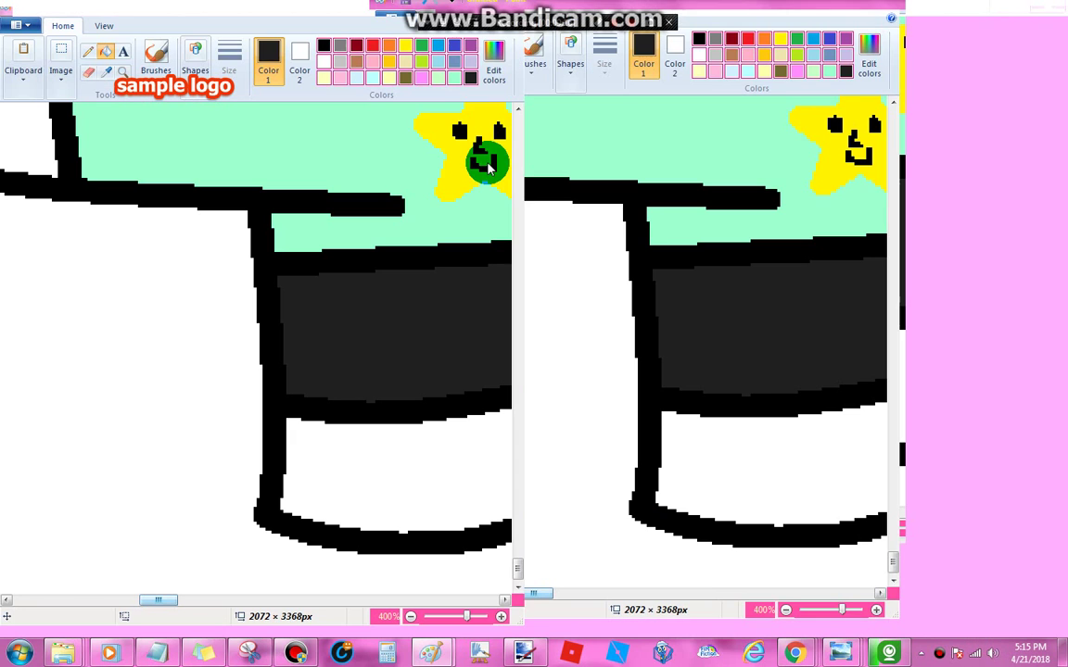
# - Mix a light grey and fill both shoes with it
pyautogui.click(741, 70)
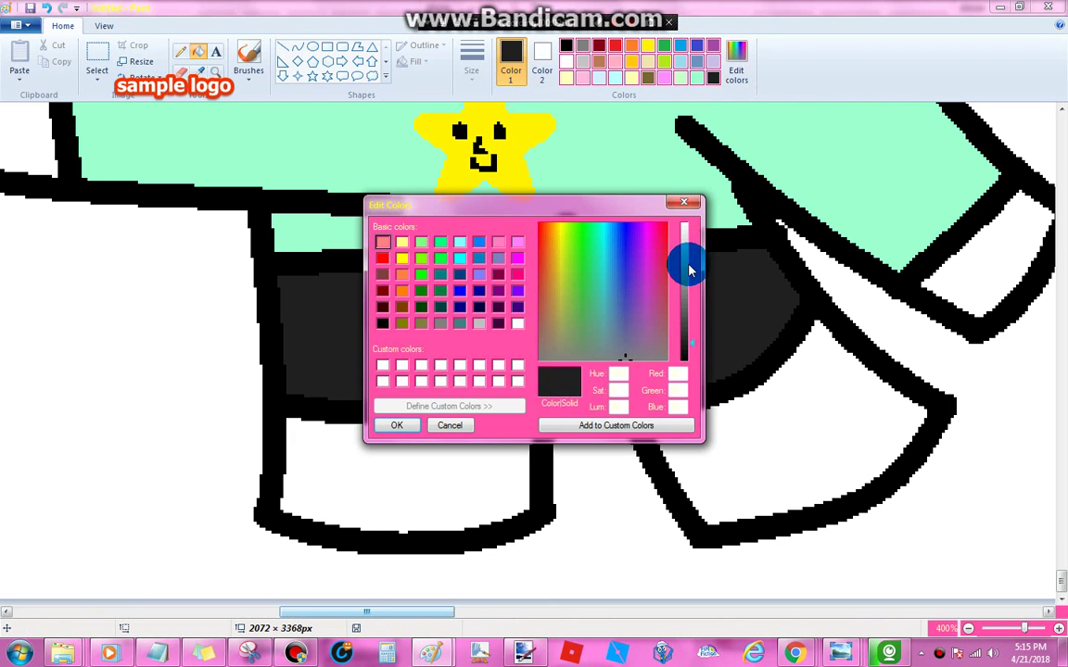
pyautogui.click(689, 248)
pyautogui.click(394, 427)
pyautogui.click(427, 463)
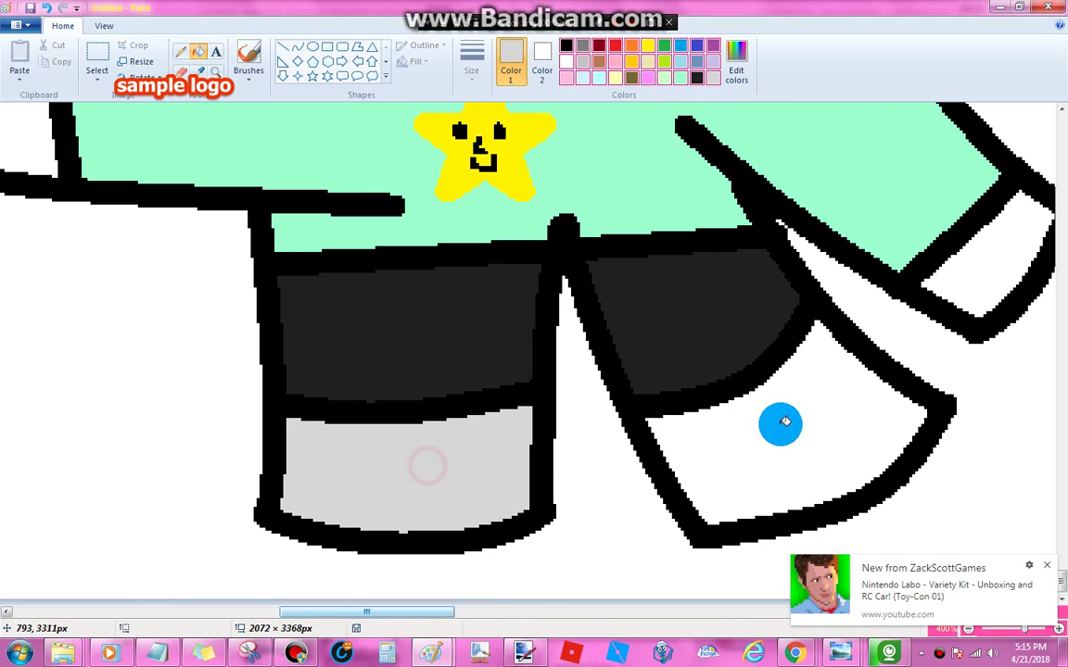
pyautogui.click(779, 424)
# - Review the newest YouTube upload notification in Chrome, close its pop-up and maximize the Paint window again
pyautogui.moveTo(1061, 26); pyautogui.dragTo(1067, 26)
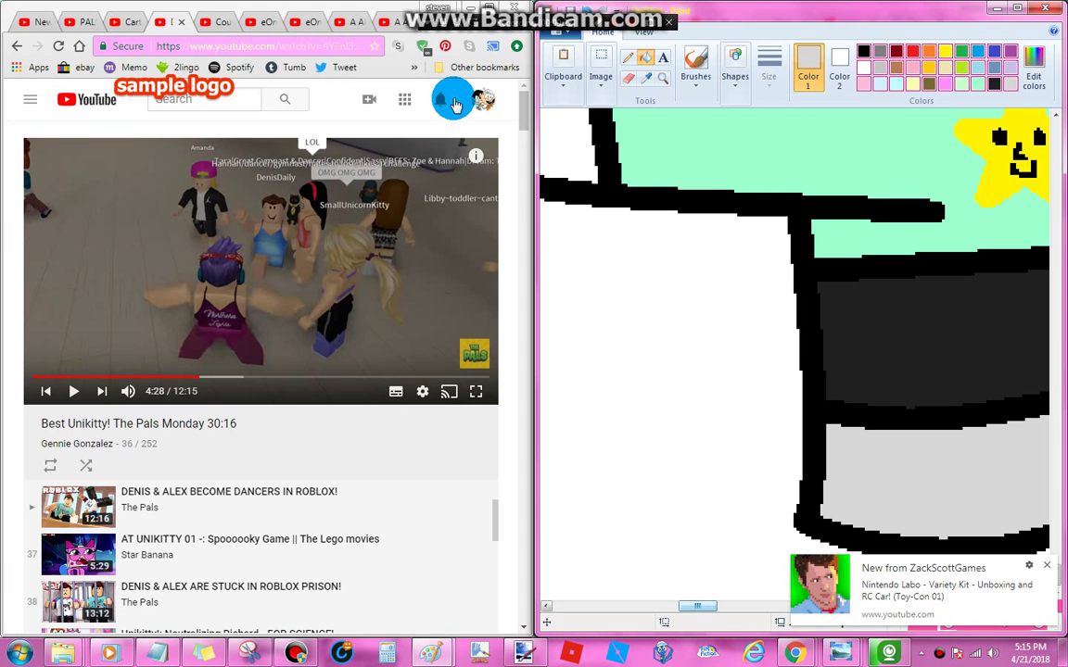
pyautogui.click(446, 100)
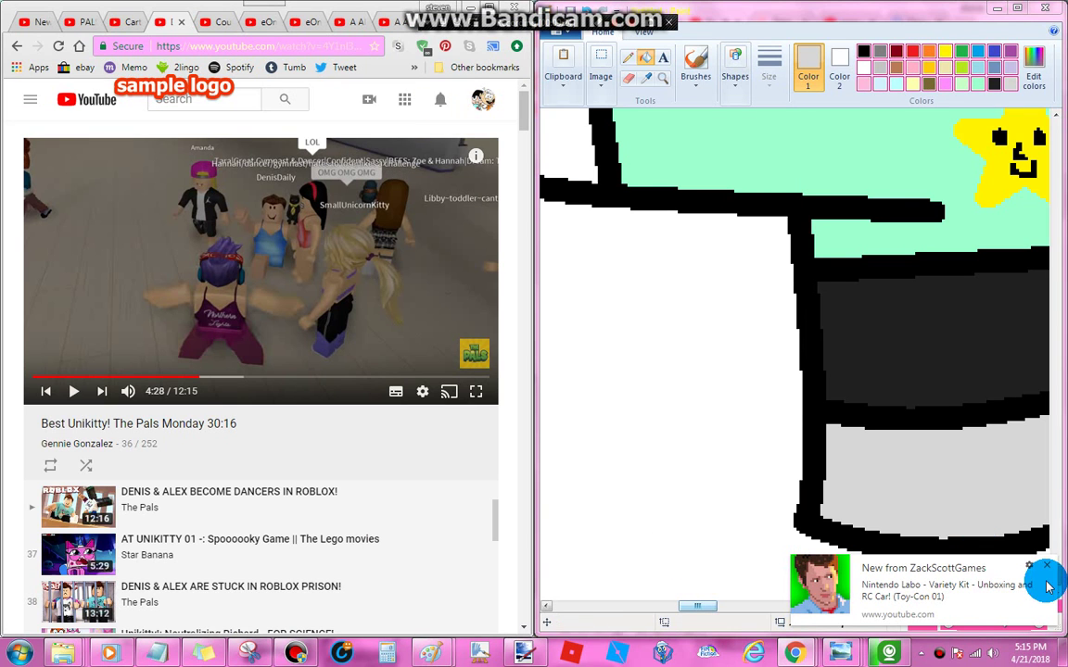
pyautogui.click(1047, 566)
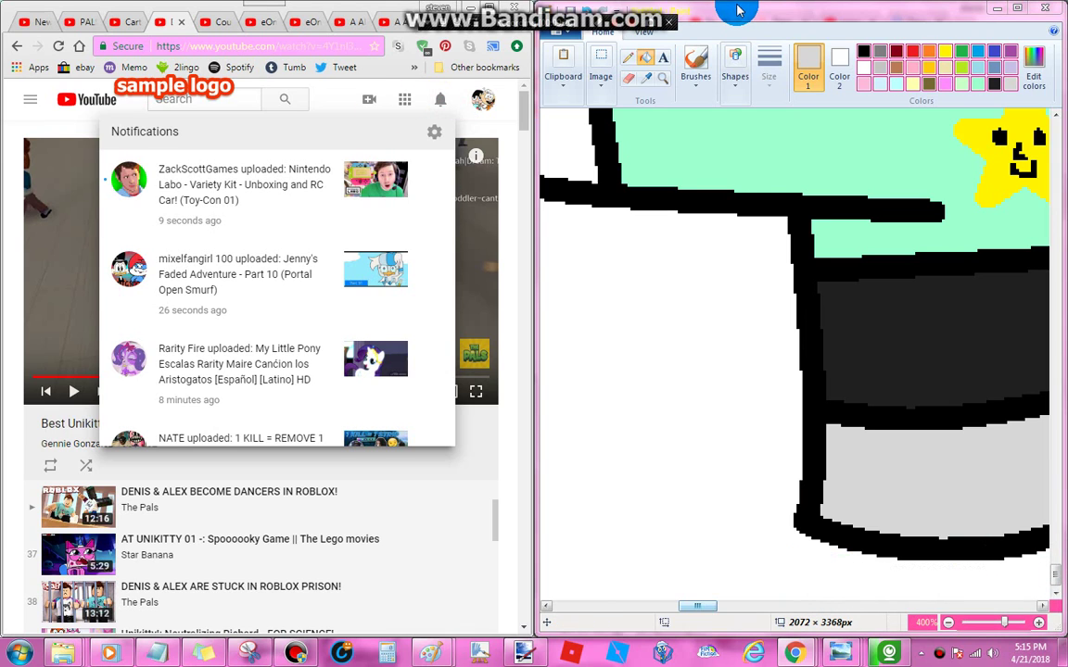
pyautogui.moveTo(737, 12)
pyautogui.mouseDown()
pyautogui.moveTo(738, 88)
pyautogui.moveTo(631, 0)
pyautogui.mouseUp()
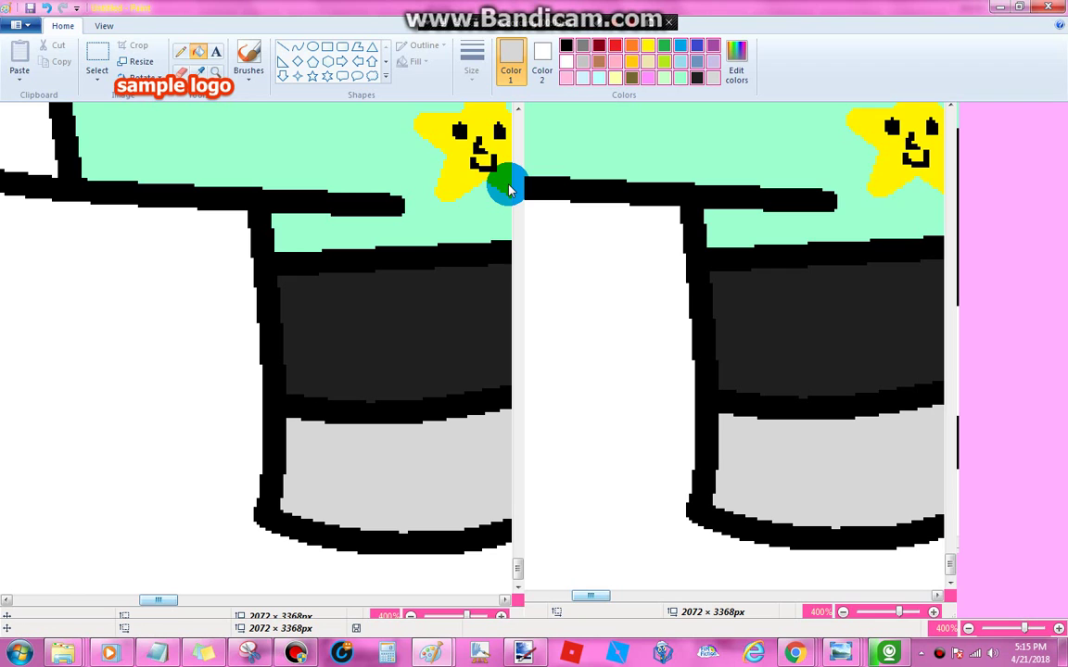
# - Sample the pale green of the pigtailed character's face and fill both of her hands with it
pyautogui.scroll(5, 510, 182)
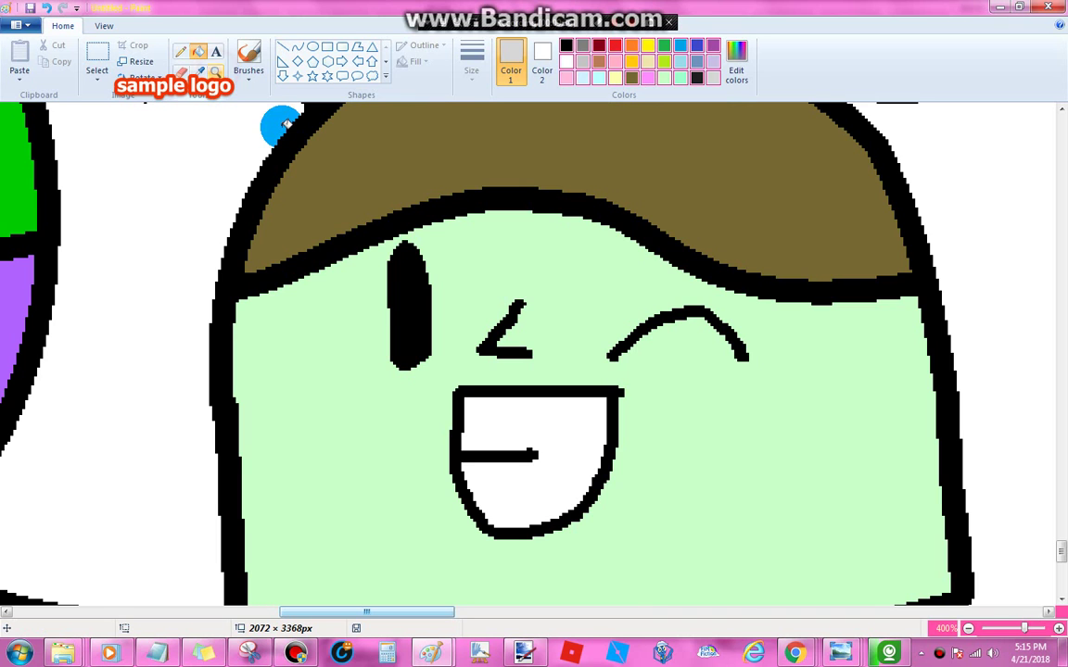
pyautogui.rightClick(417, 246)
pyautogui.rightClick(419, 250)
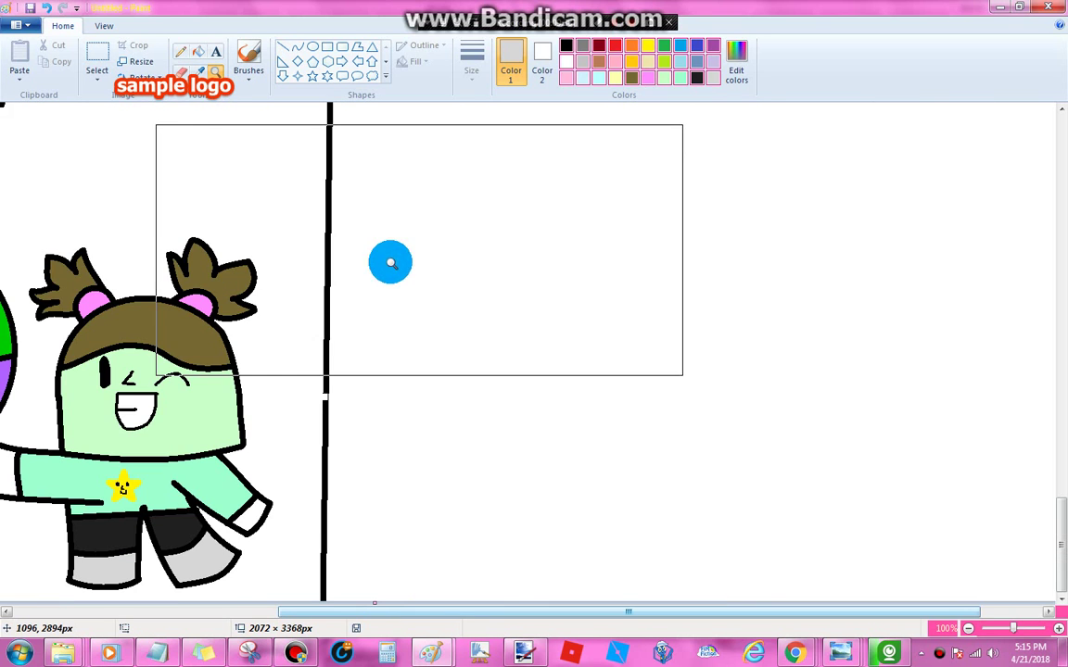
pyautogui.rightClick(391, 263)
pyautogui.click(123, 448)
pyautogui.scroll(-3, 300, 473)
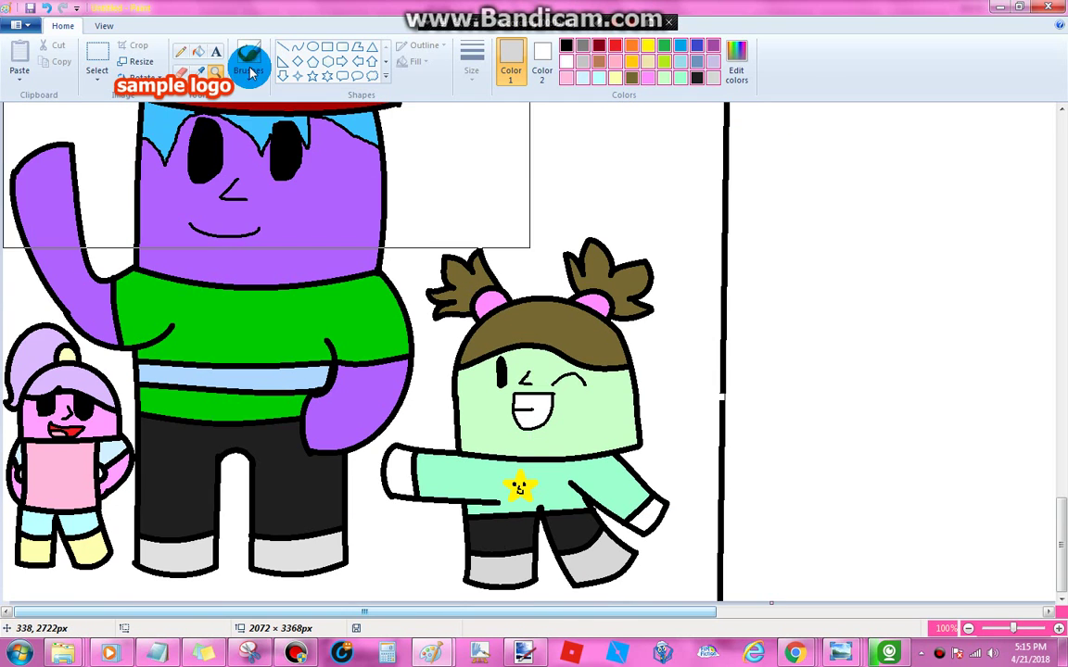
pyautogui.click(191, 65)
pyautogui.click(480, 415)
pyautogui.click(215, 56)
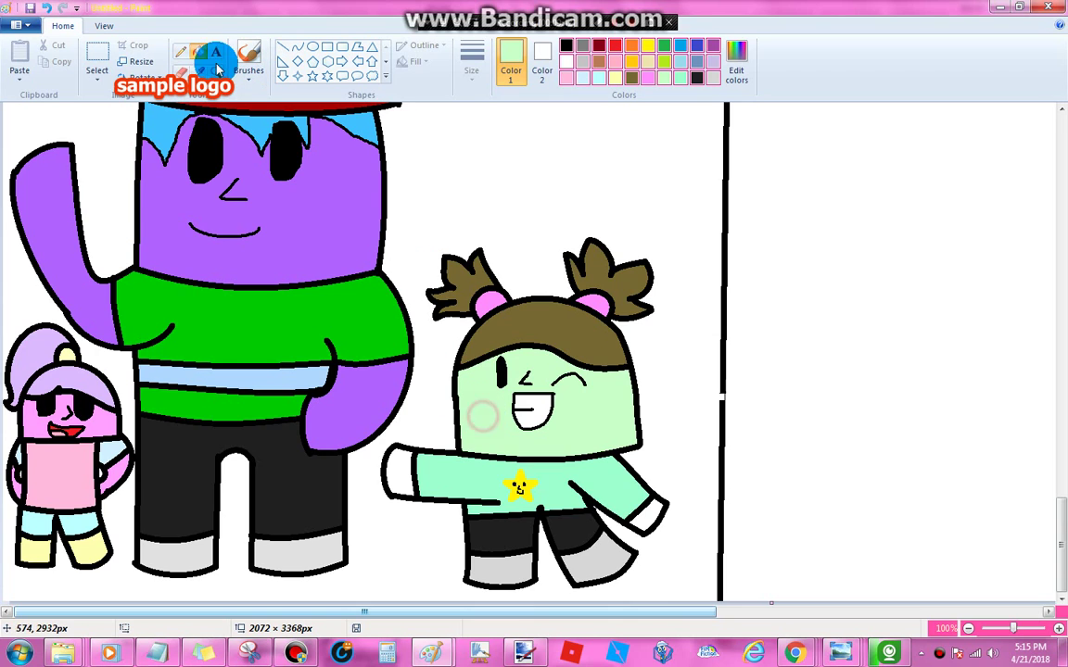
pyautogui.click(425, 466)
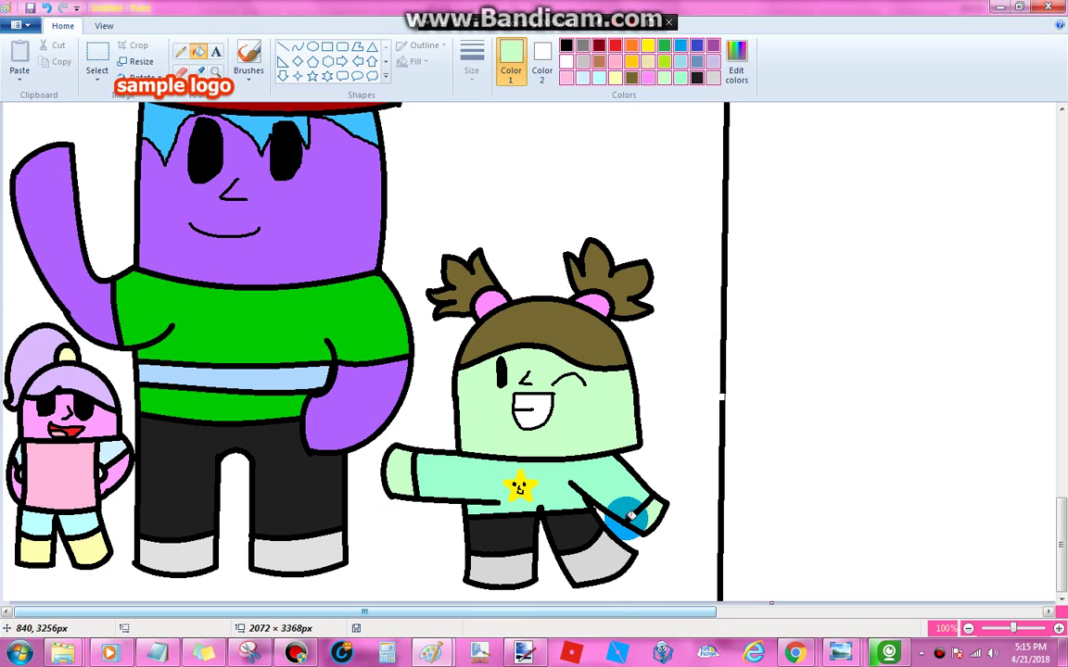
# - Set up the Pencil with black and the thickest line width
pyautogui.click(566, 45)
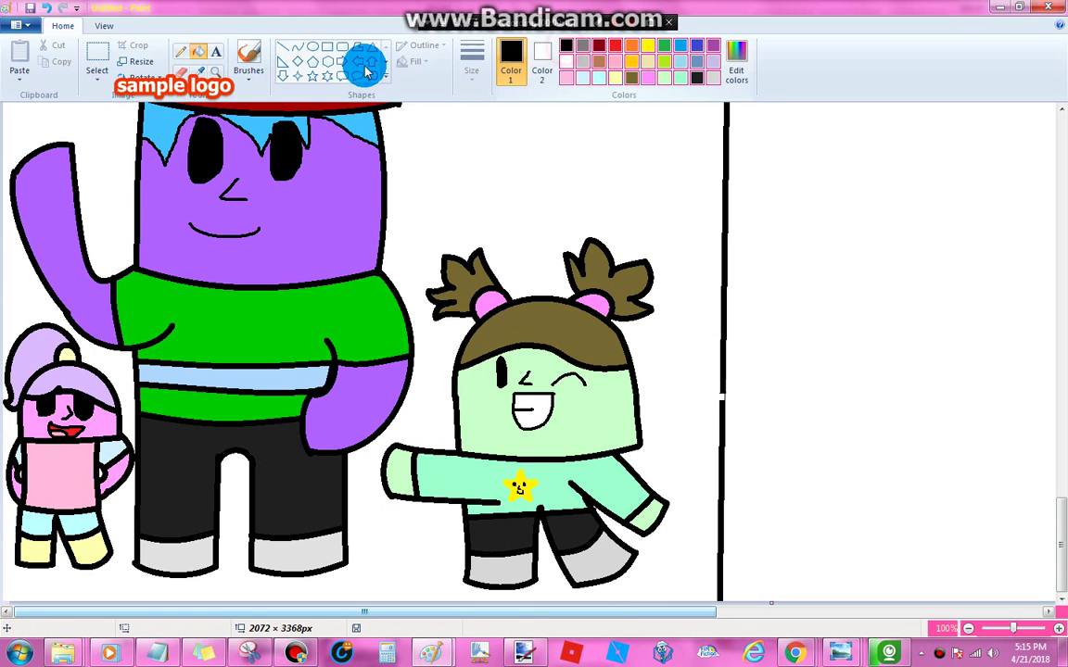
pyautogui.click(179, 51)
pyautogui.click(472, 67)
pyautogui.click(489, 192)
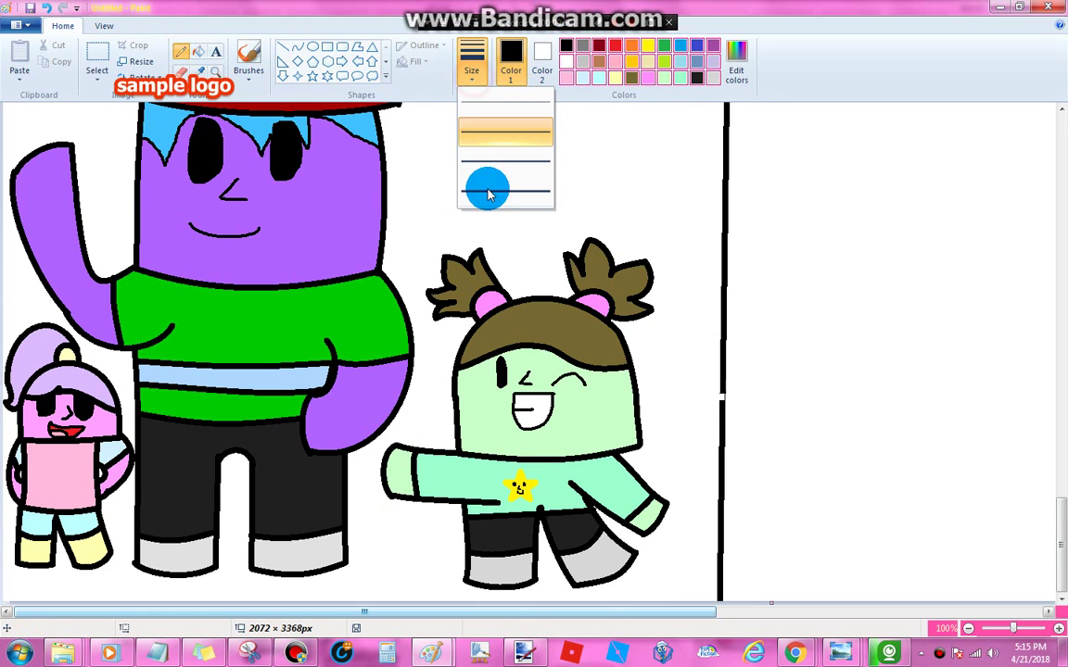
pyautogui.click(489, 193)
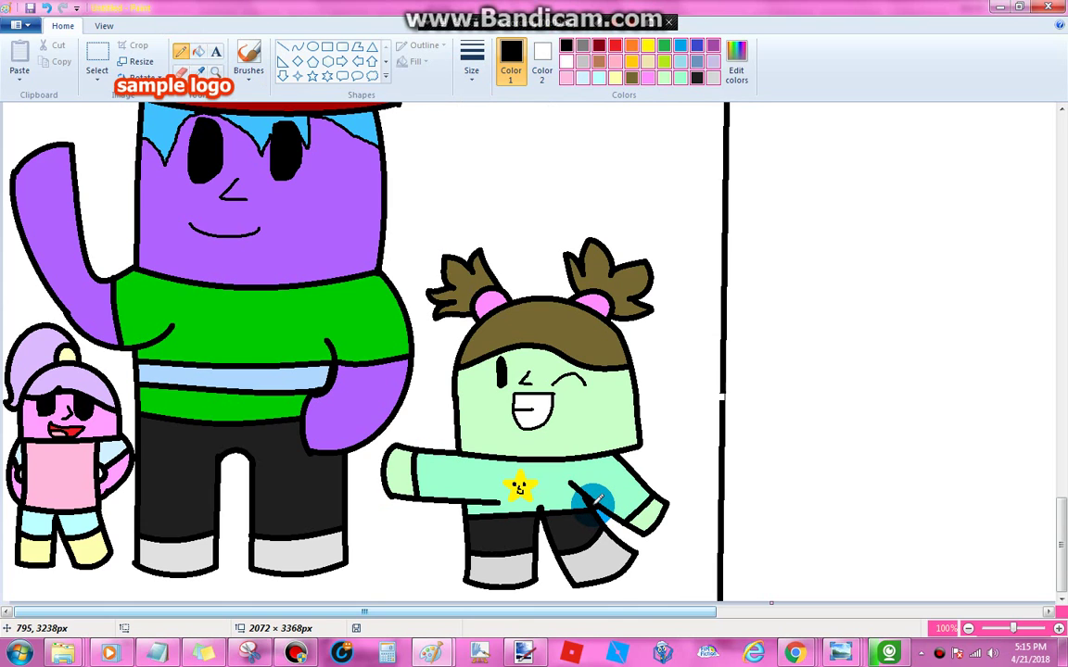
# - Switch to the Fill tool and open the colour editor for a new fill colour
pyautogui.scroll(3, 574, 496)
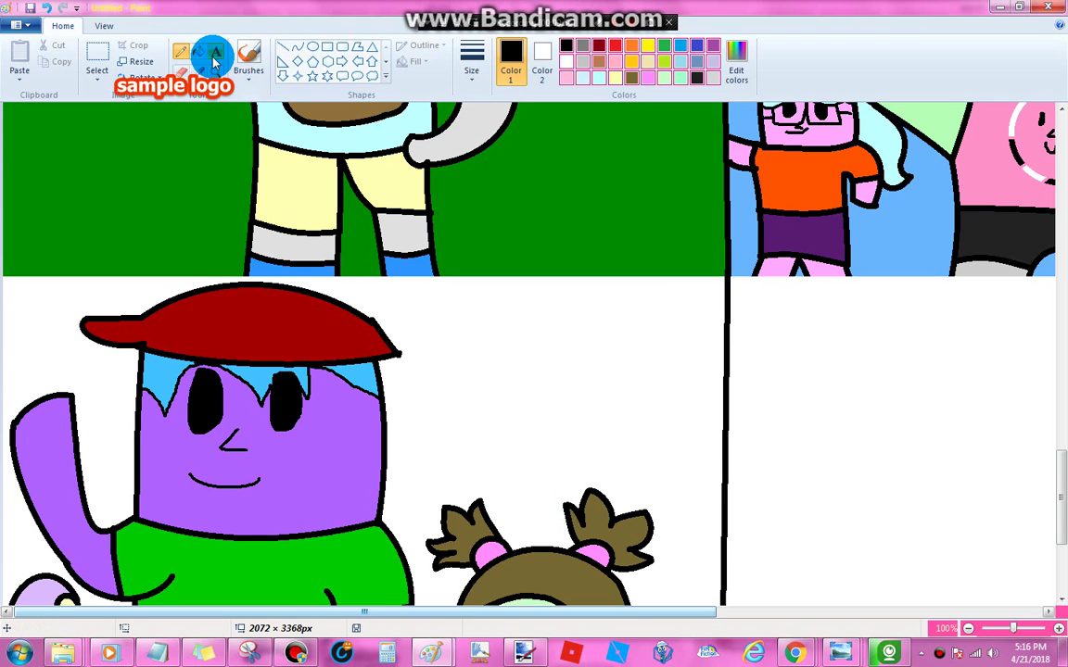
pyautogui.click(199, 51)
pyautogui.click(734, 68)
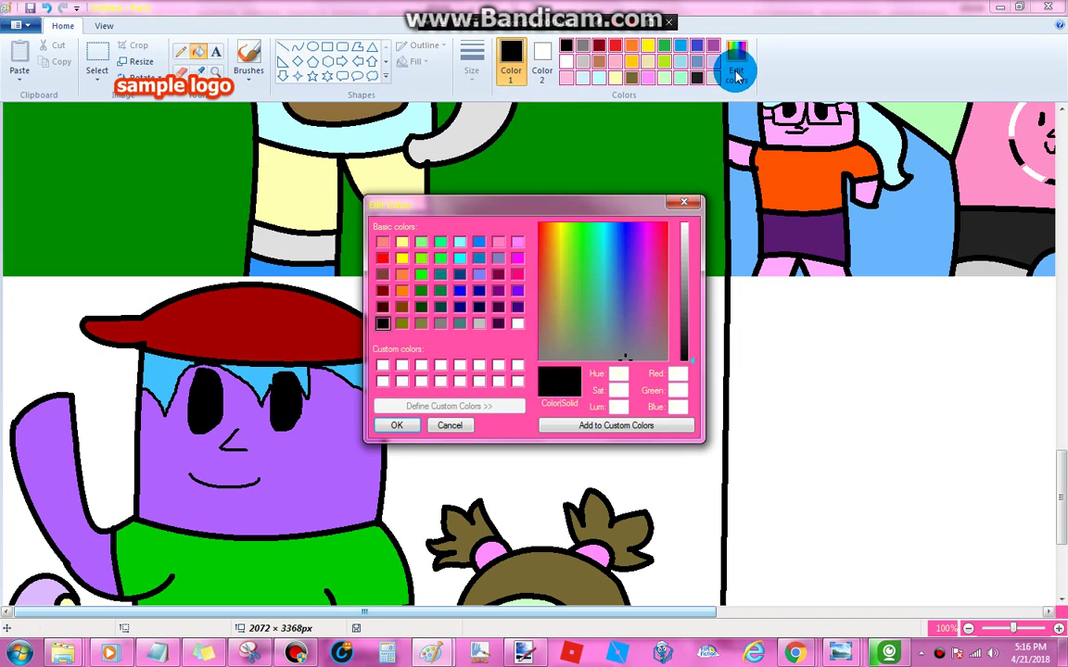